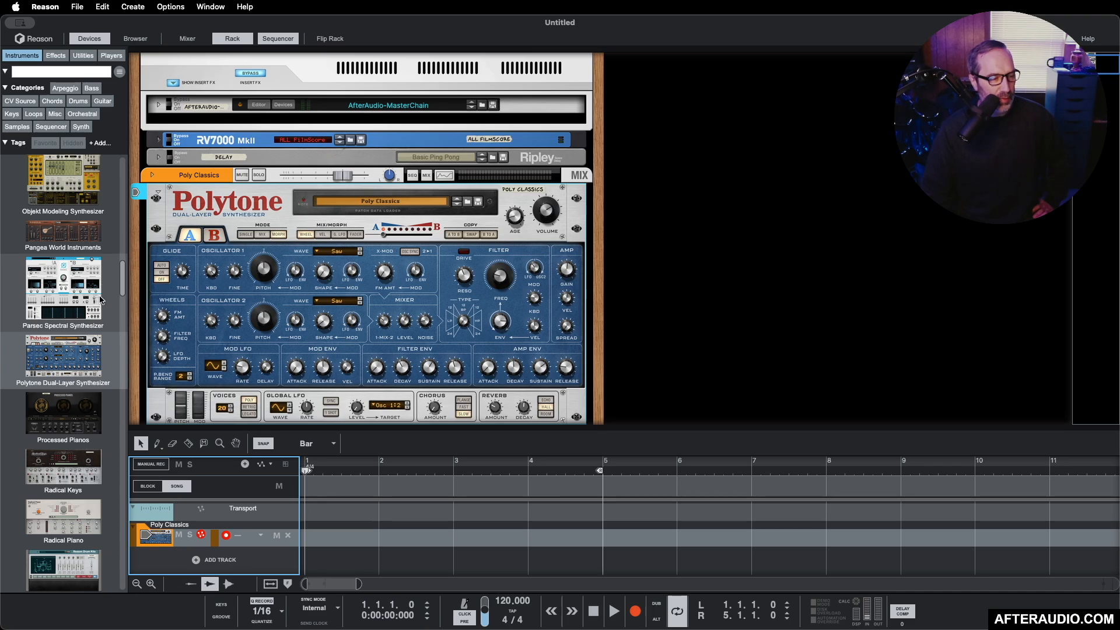
Step: Add a Scales & Chords player device to the Polytone synthesizer in the rack
scroll(86, 318, "up", 10)
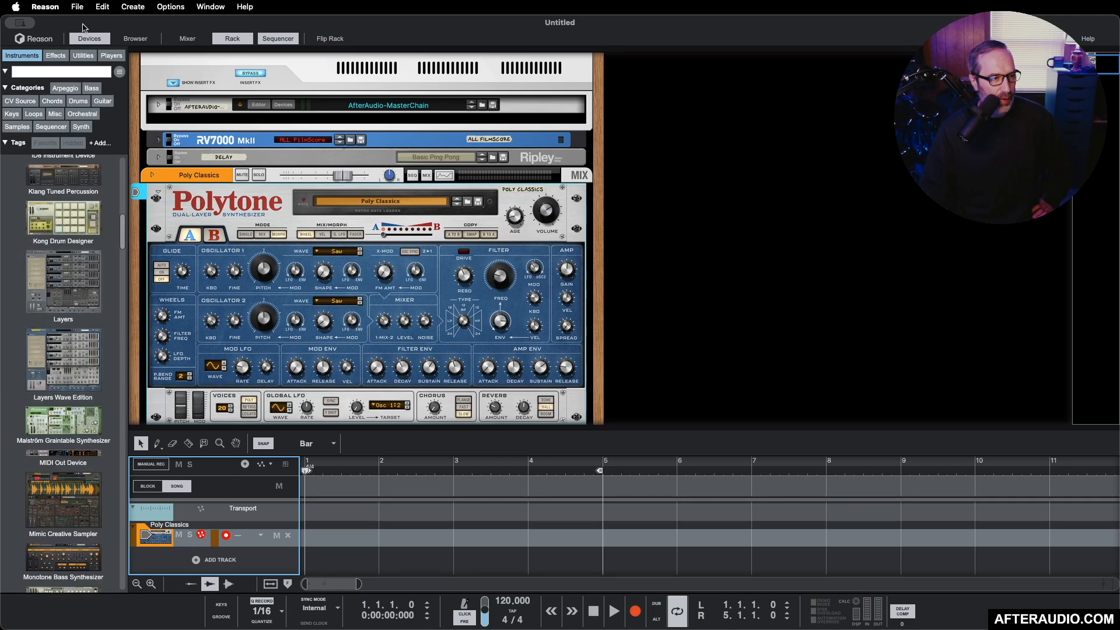
left_click(112, 56)
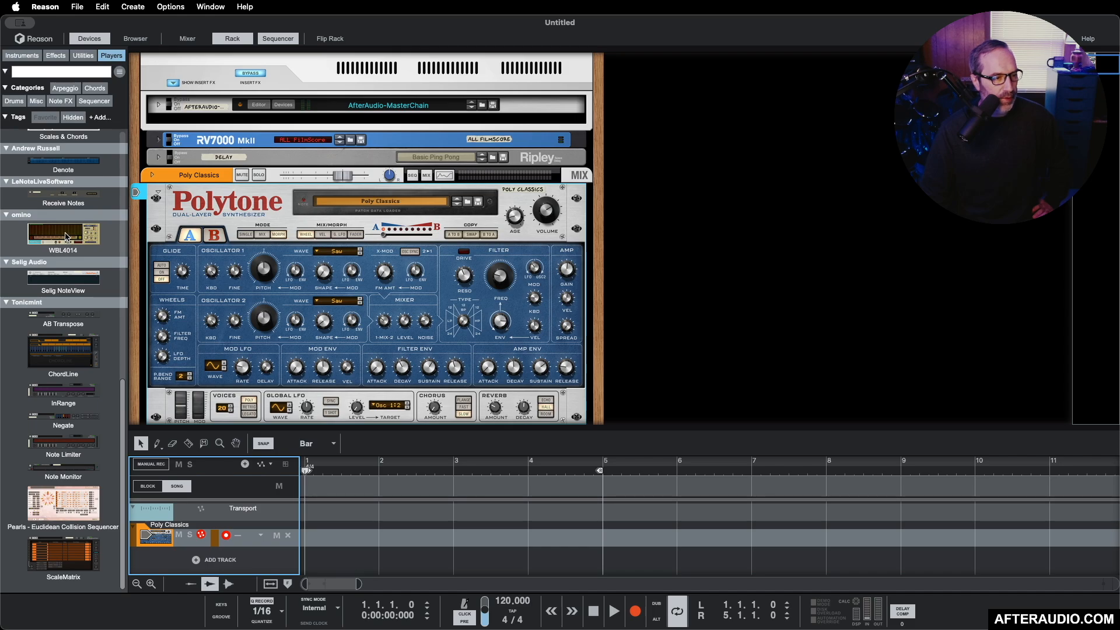
scroll(66, 236, "down", 10)
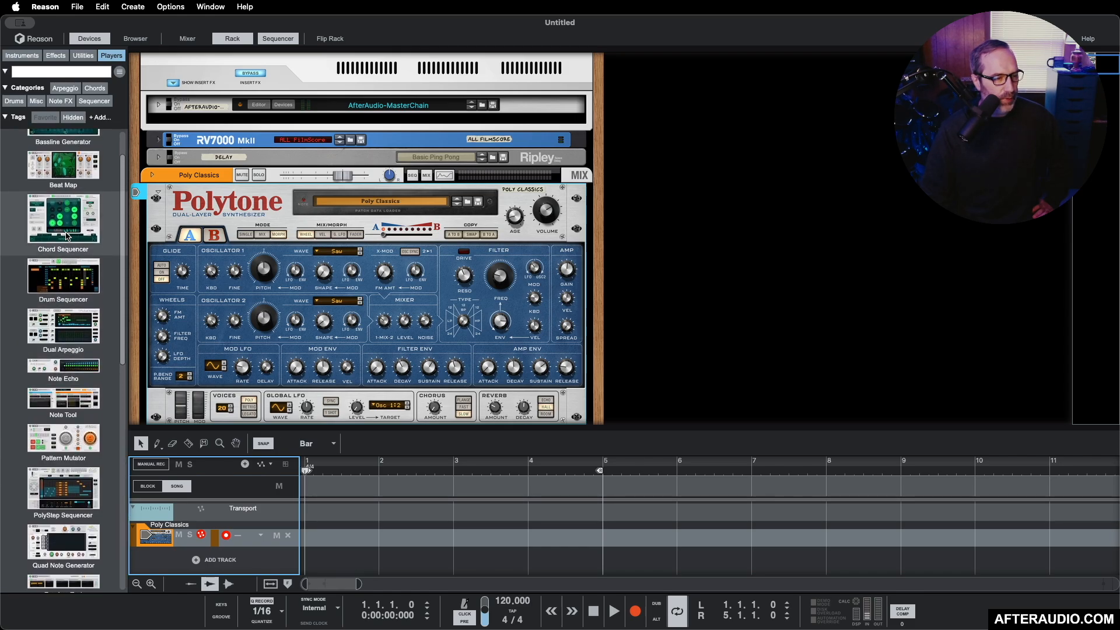
left_click_drag(64, 488, 288, 182)
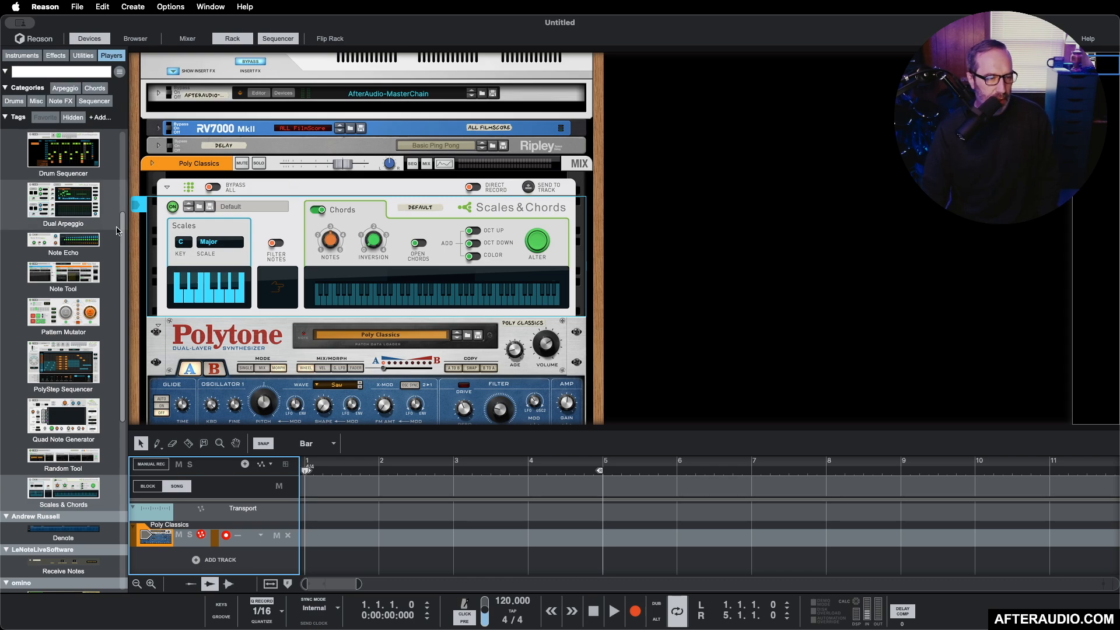
Step: Set the Scales & Chords key to F and its scale to Minor, and turn on Filter Notes
left_click(187, 247)
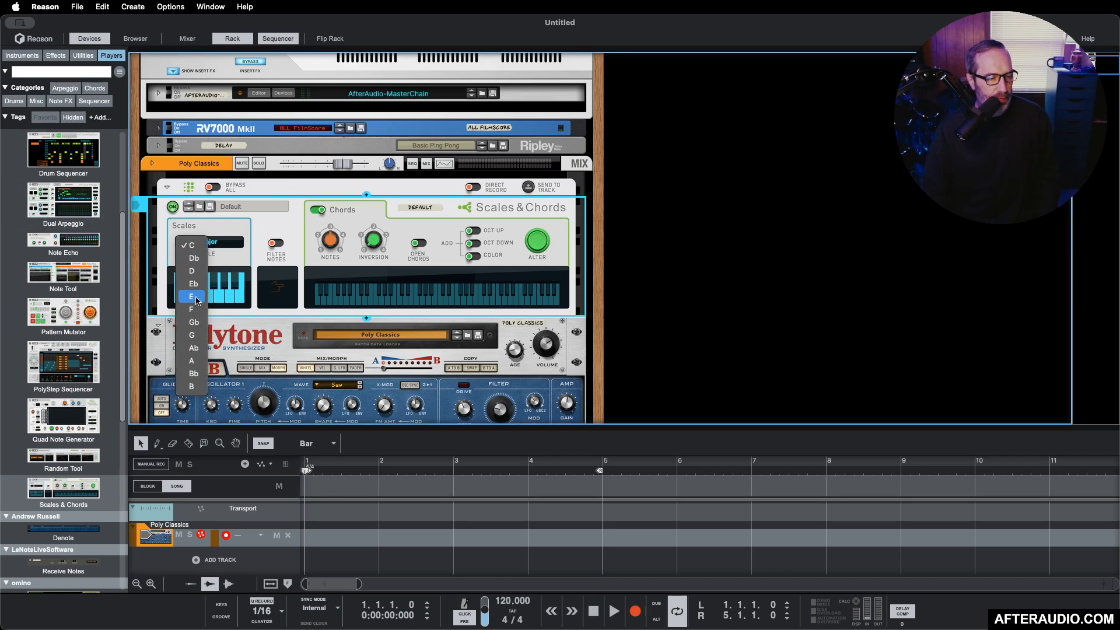
left_click(197, 298)
left_click(215, 246)
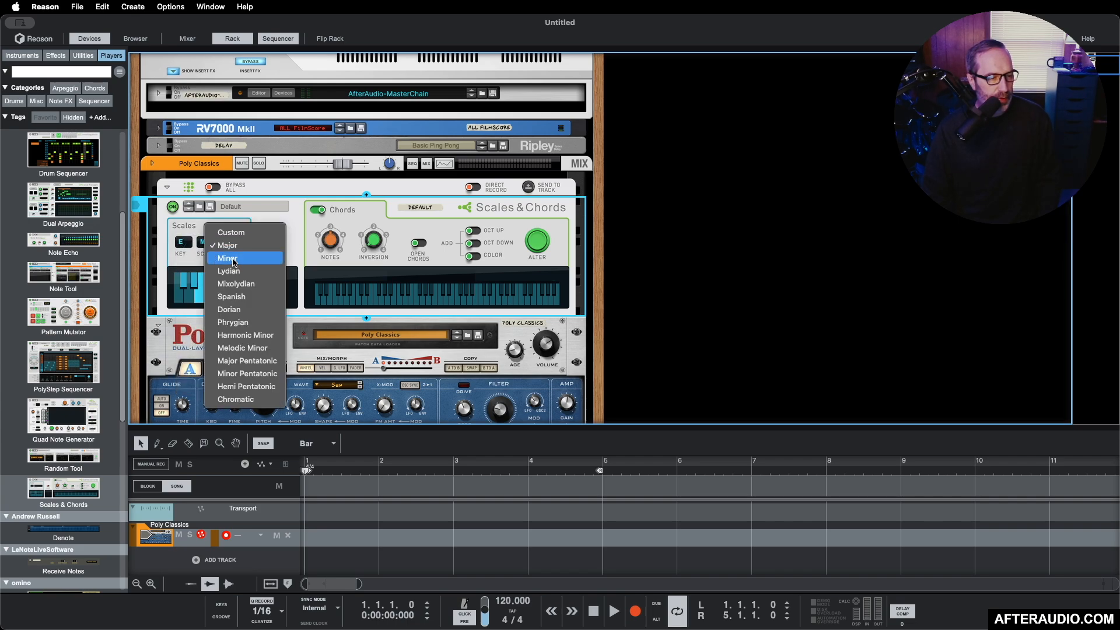
left_click(233, 260)
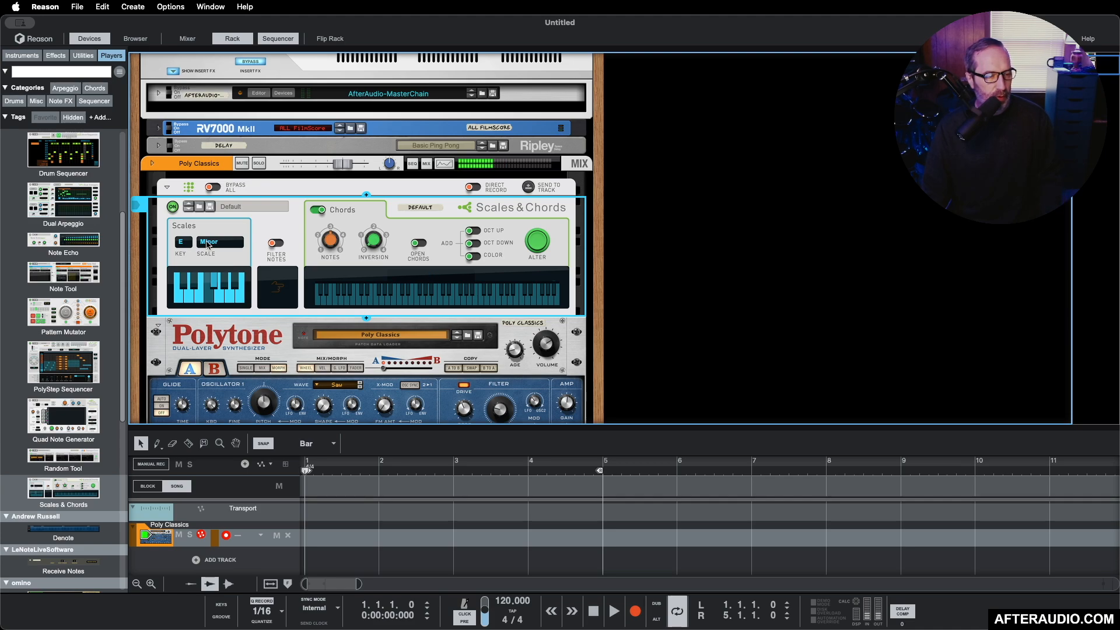
left_click(187, 247)
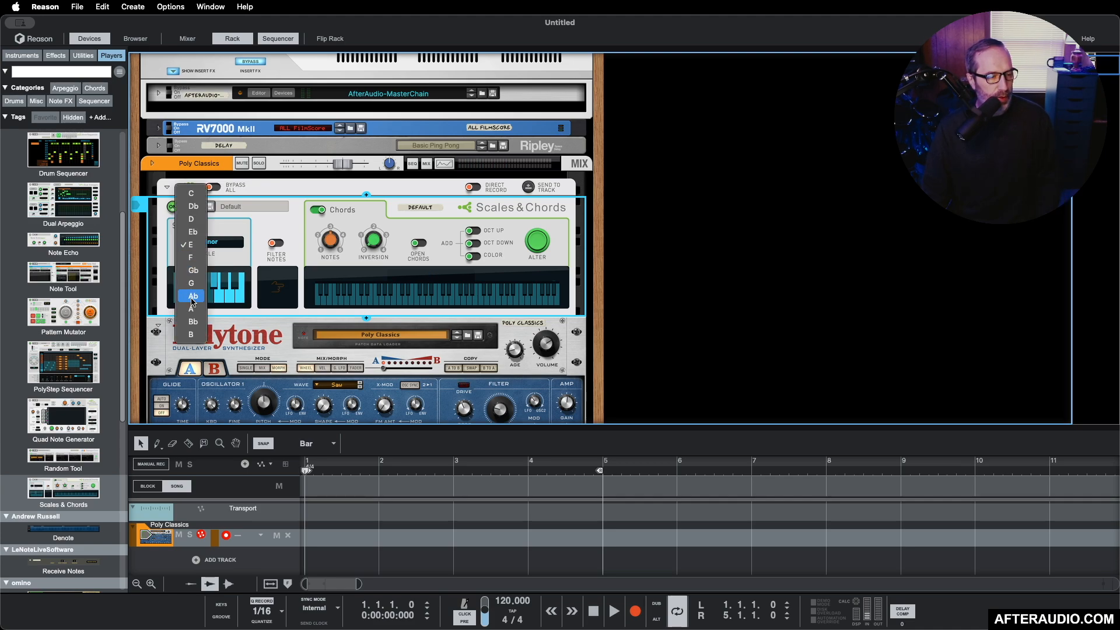
left_click(191, 244)
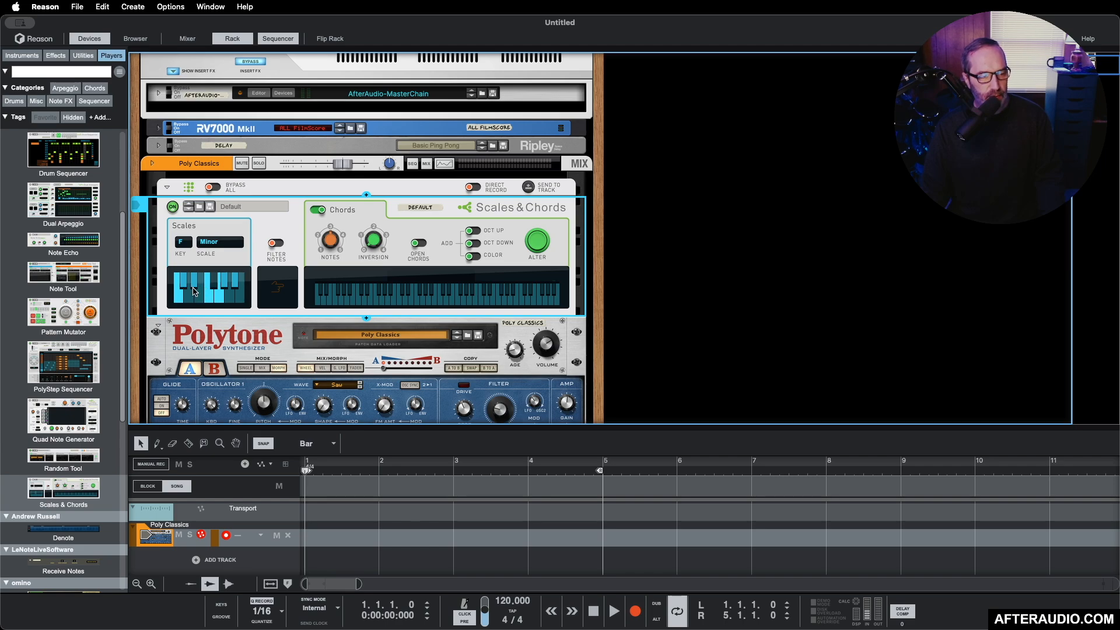
left_click(278, 243)
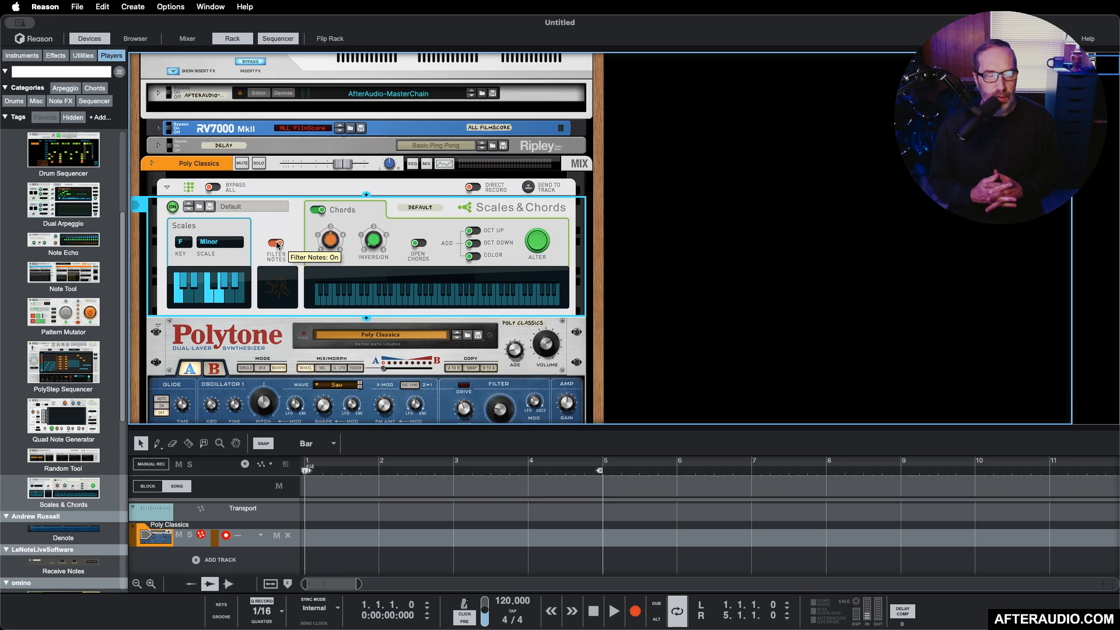
Step: Browse the Polytone patches and load the Etheral patch into the synthesizer
scroll(277, 245, "down", 1)
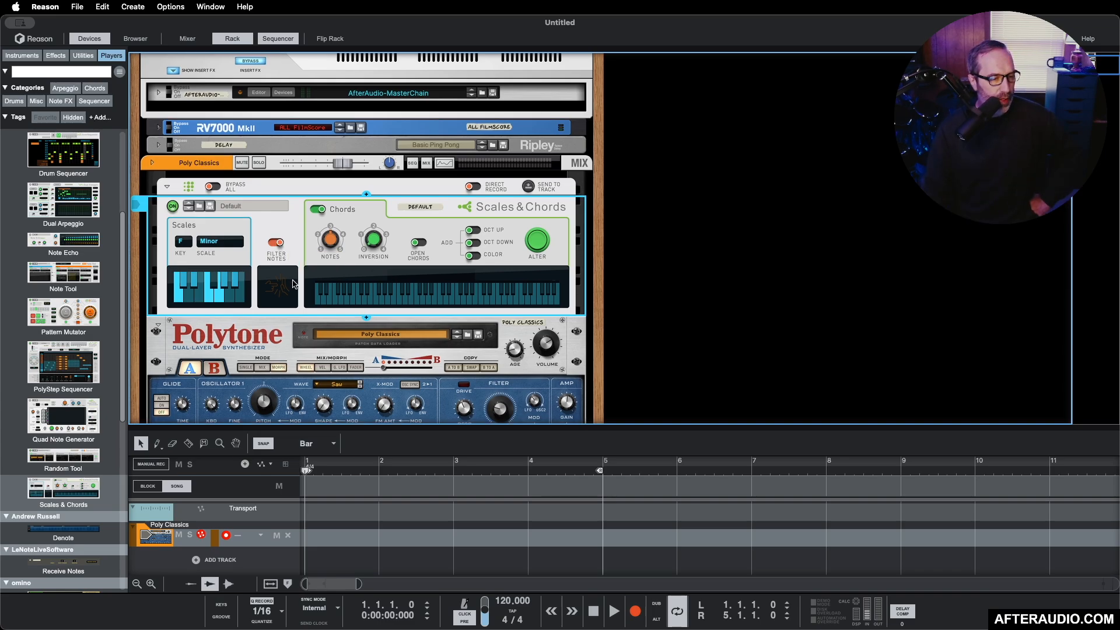
scroll(471, 290, "down", 3)
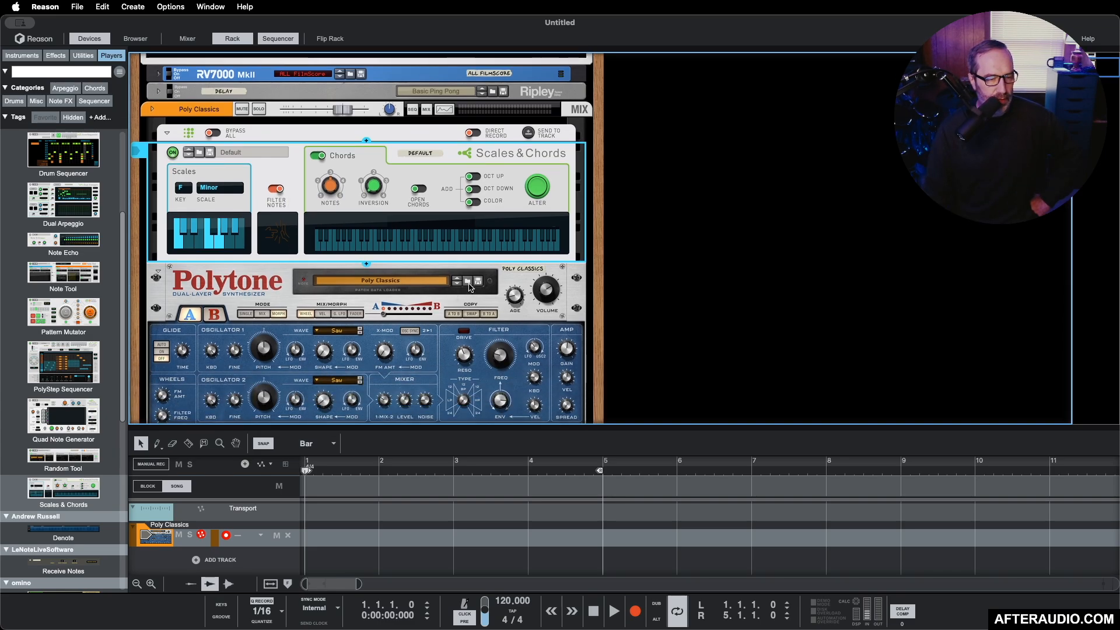
left_click(468, 282)
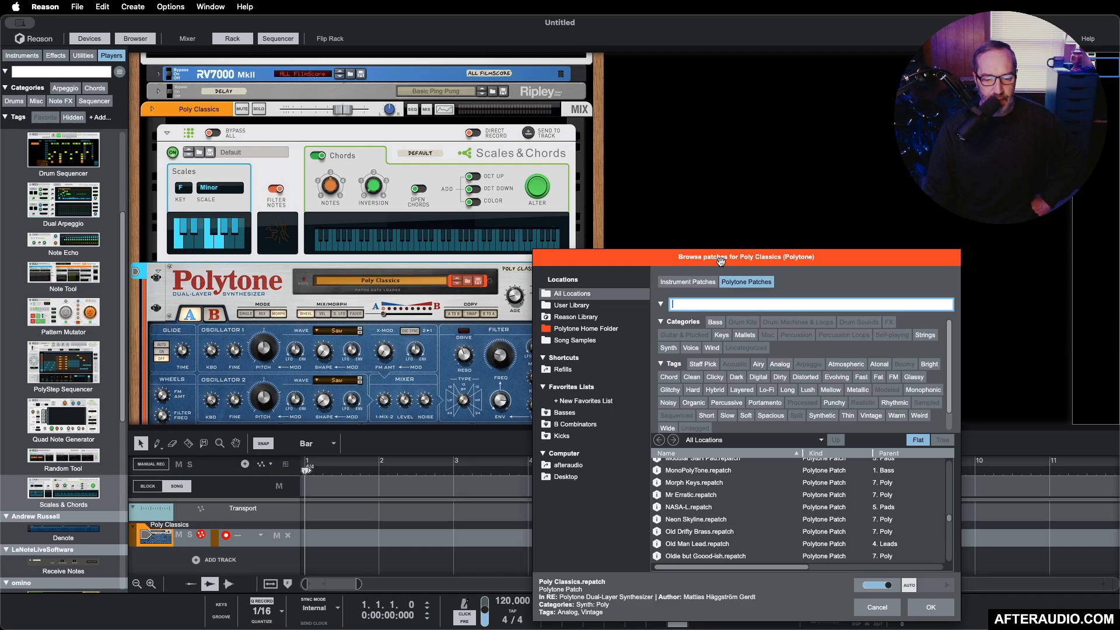
scroll(756, 486, "down", 5)
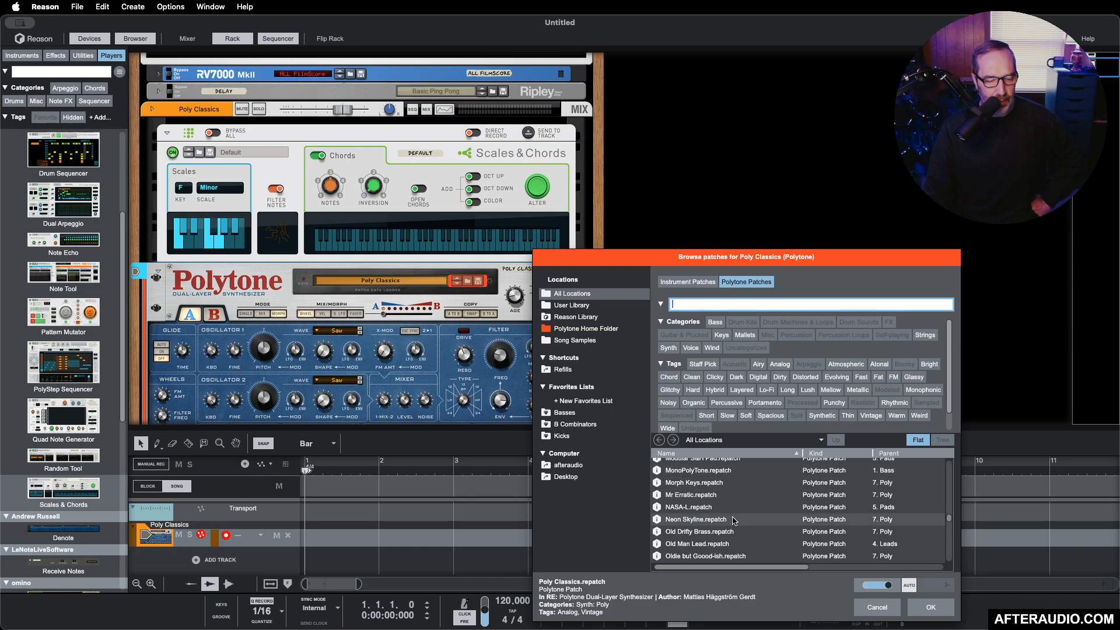
scroll(734, 520, "down", 2)
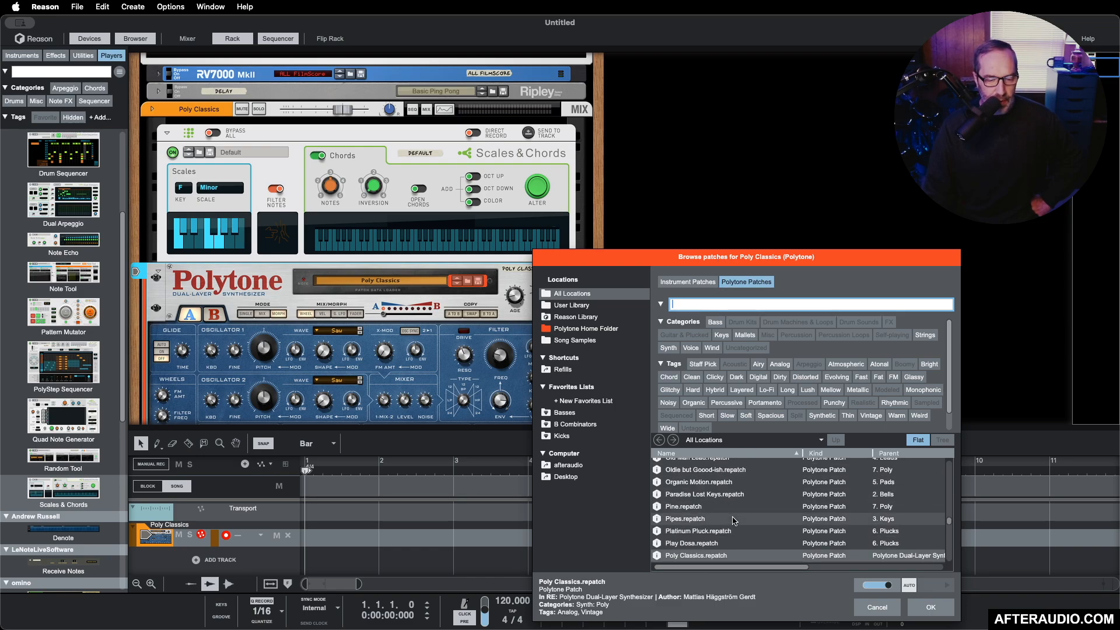
scroll(733, 520, "up", 10)
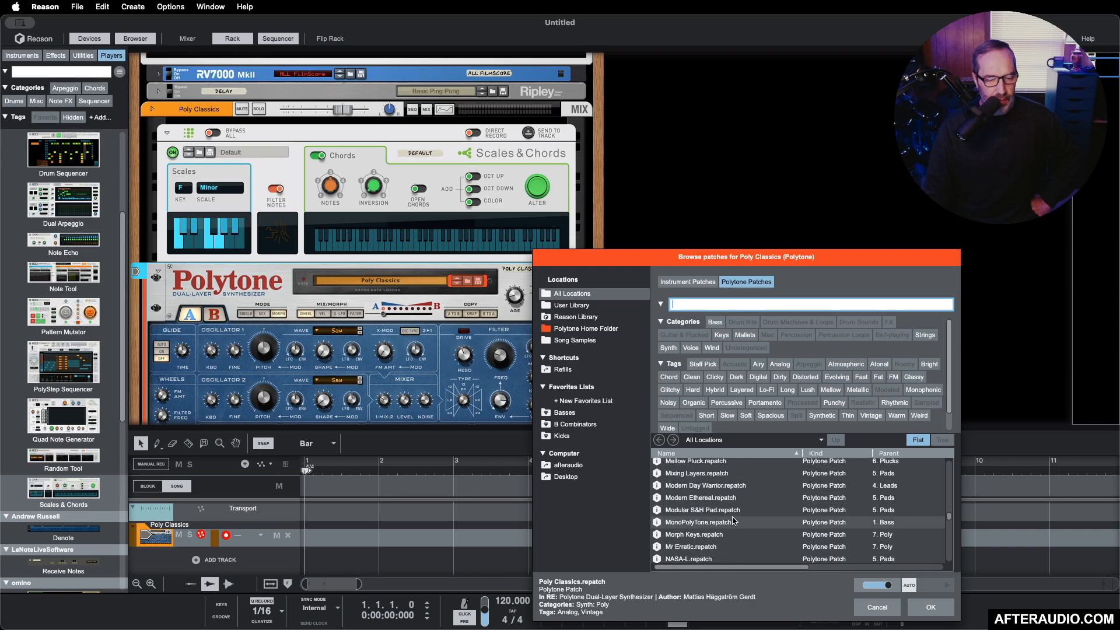
left_click(687, 492)
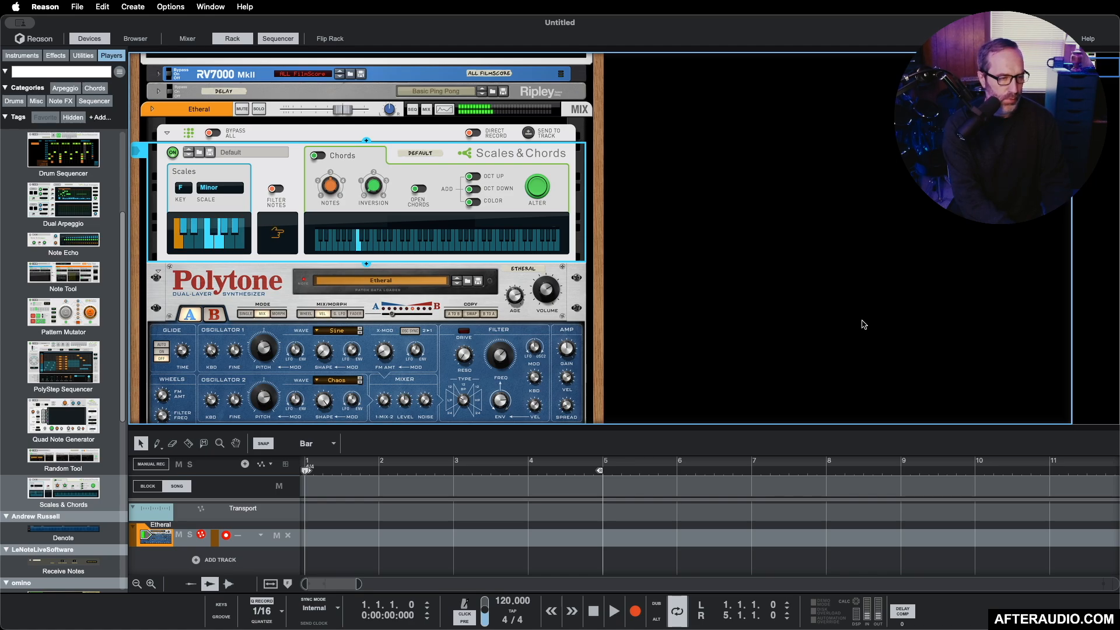
Step: Turn on Chords in the Scales & Chords player and lower the song tempo to 110 BPM during playback
left_click(318, 155)
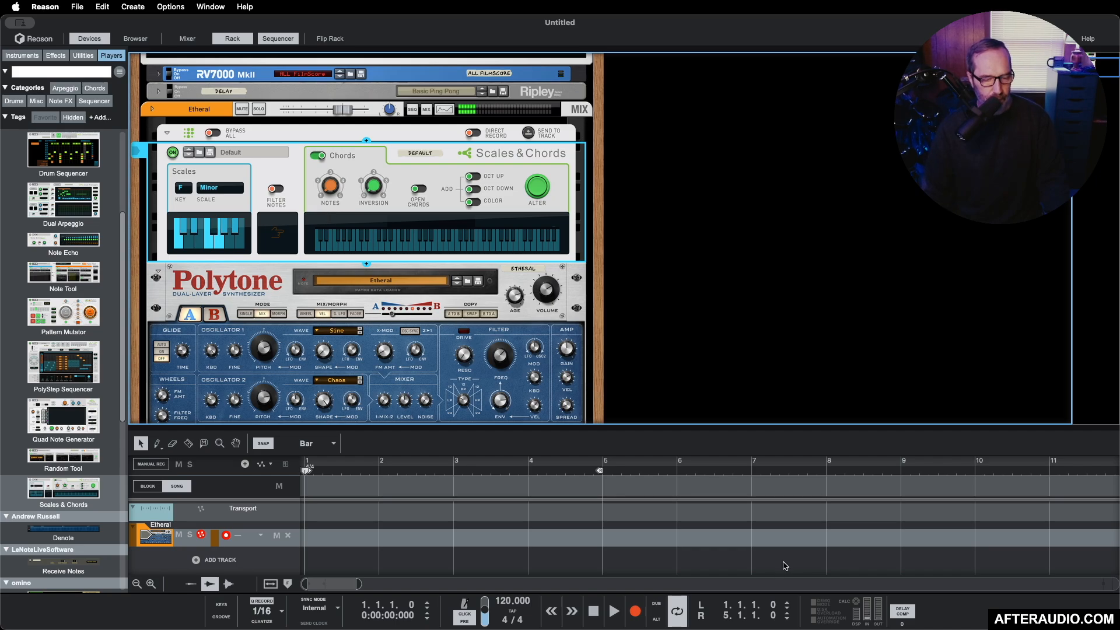
left_click(613, 610)
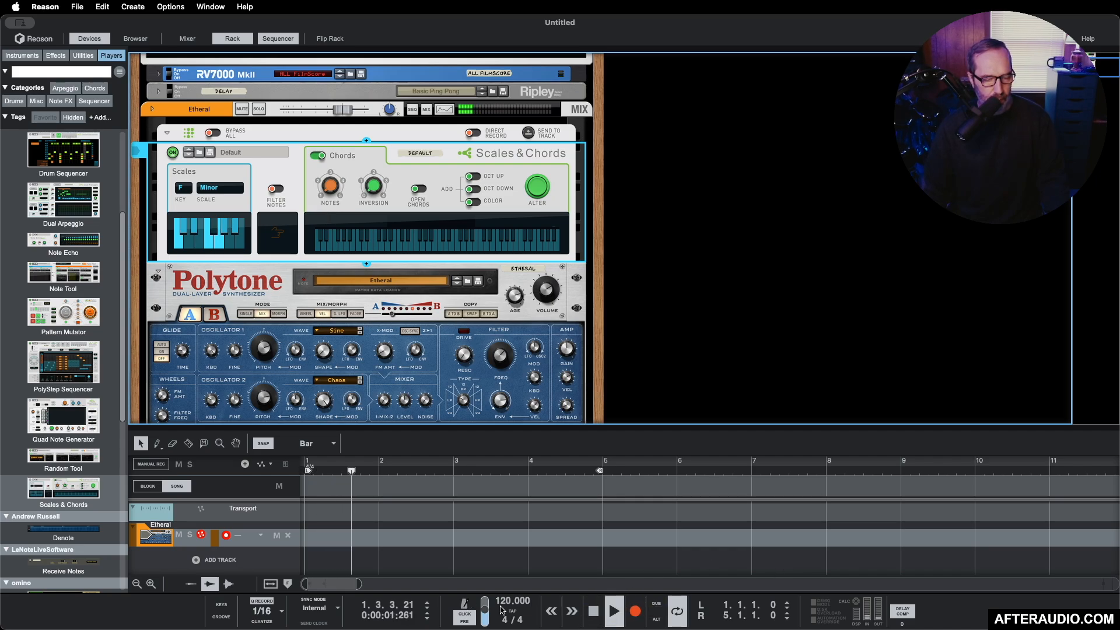
left_click_drag(505, 602, 506, 628)
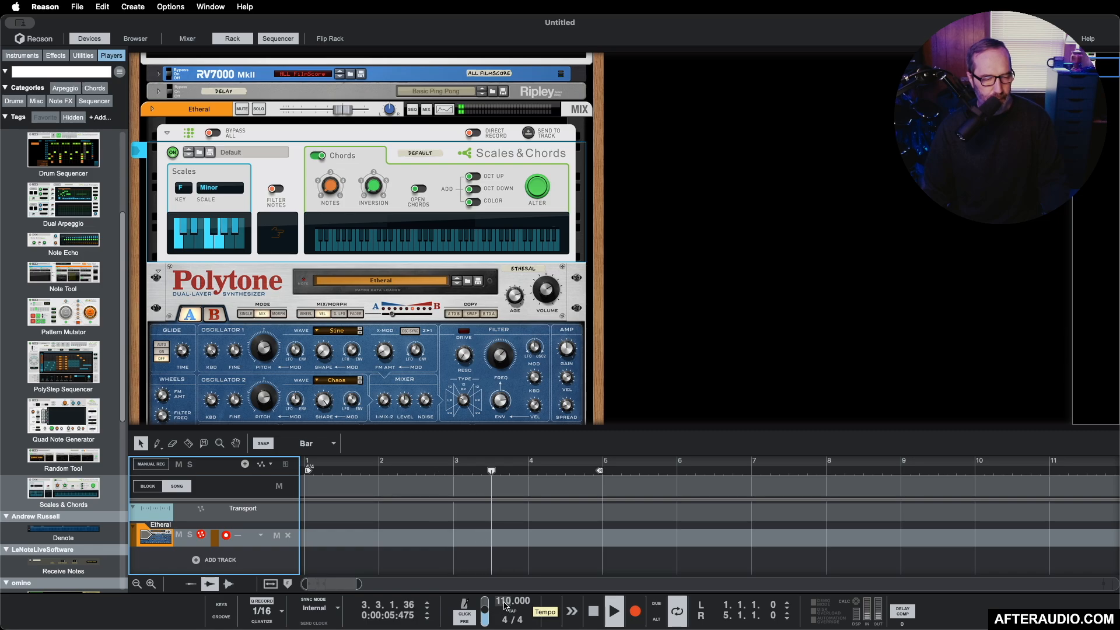
Step: Record a four-bar note performance across the loop on the Etheral track
left_click(635, 611)
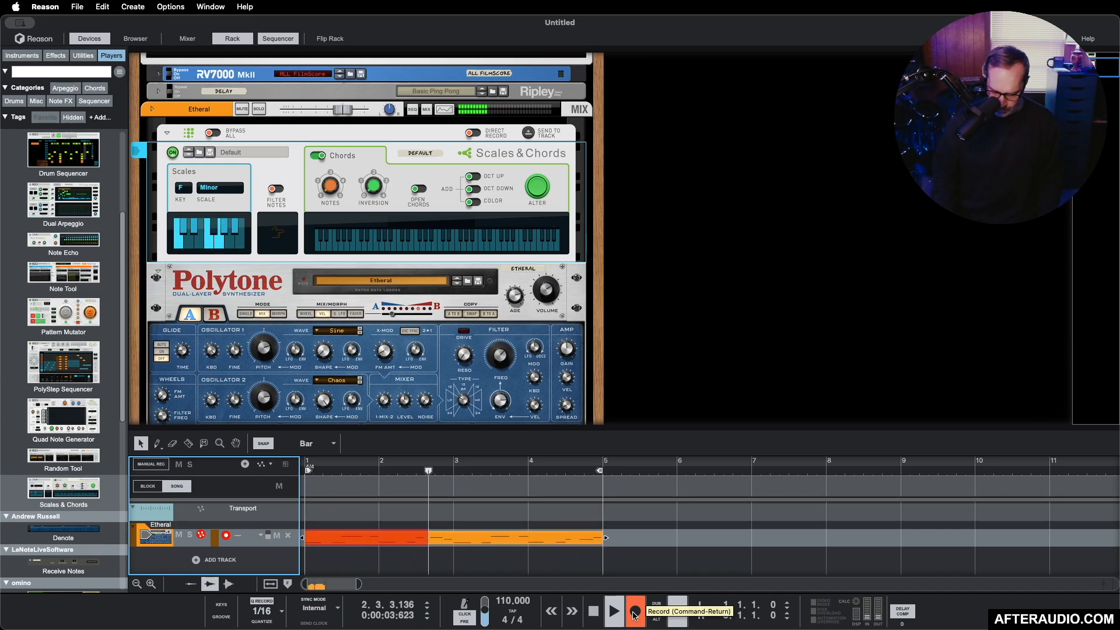
left_click(635, 613)
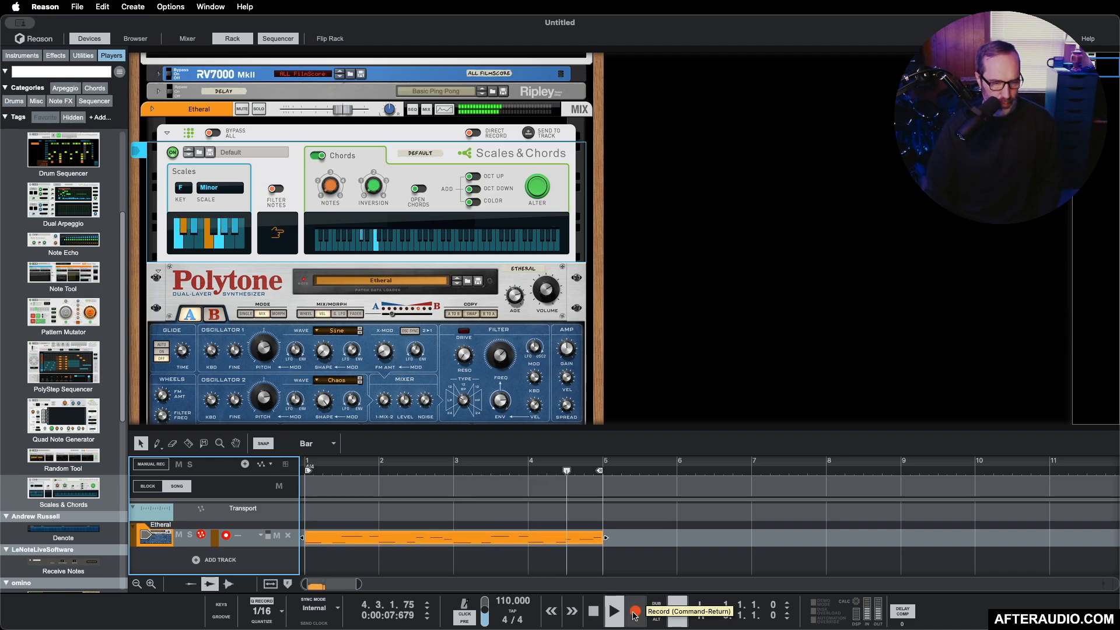
Step: Correct the recorded Etheral clip by moving the second note to 1.2.3.0 and the final note to A2, then stop playback
double_click(516, 534)
left_click_drag(602, 428, 602, 254)
left_click_drag(445, 521, 429, 521)
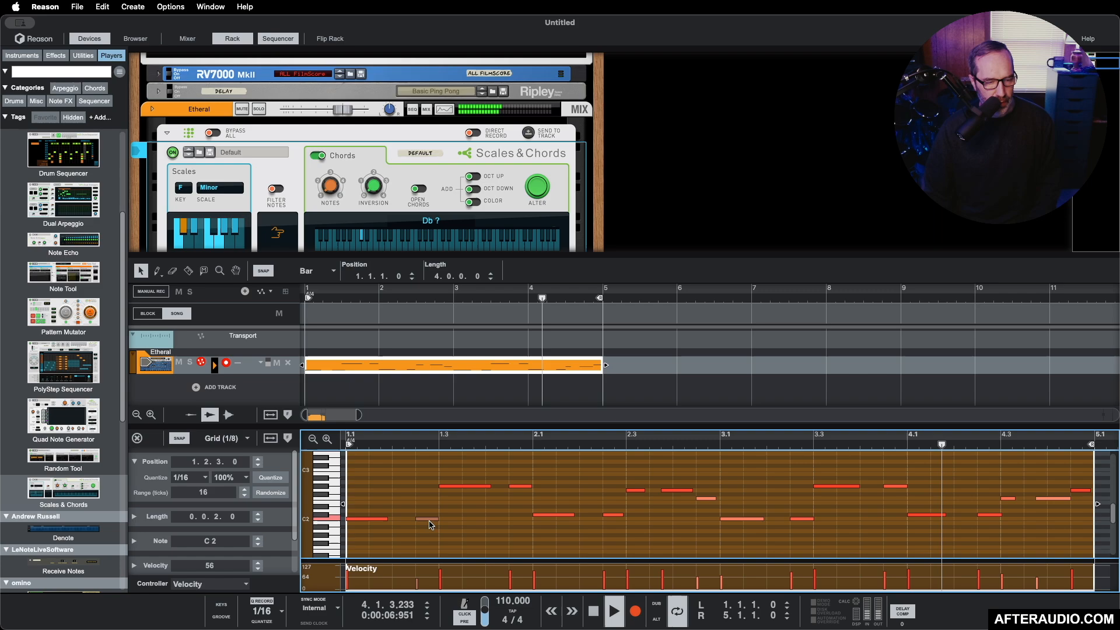
key("Right")
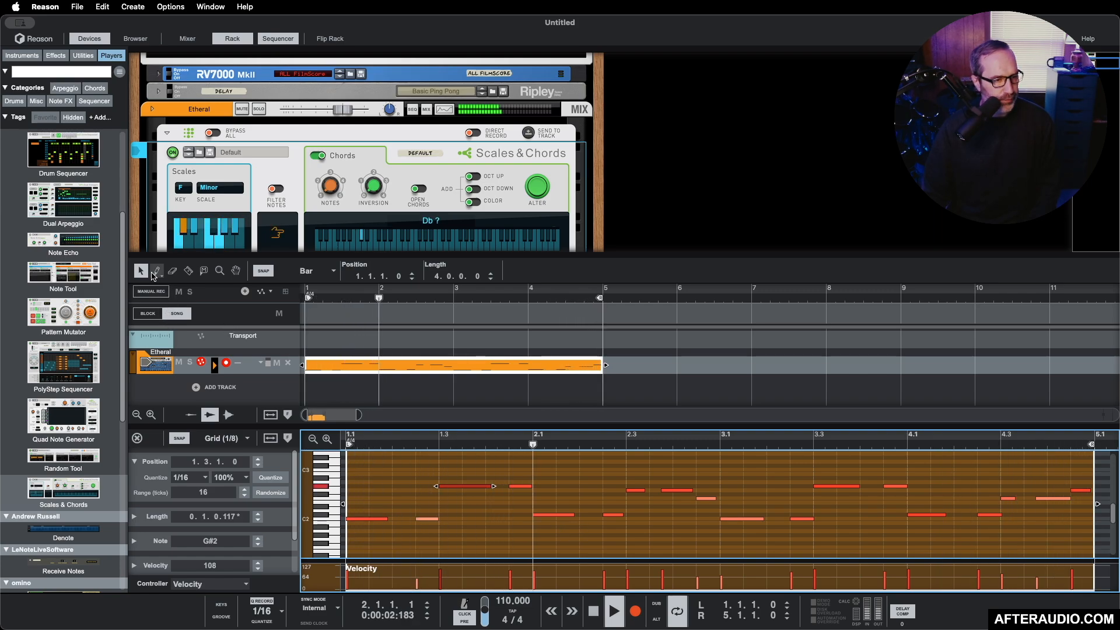
left_click(1080, 485)
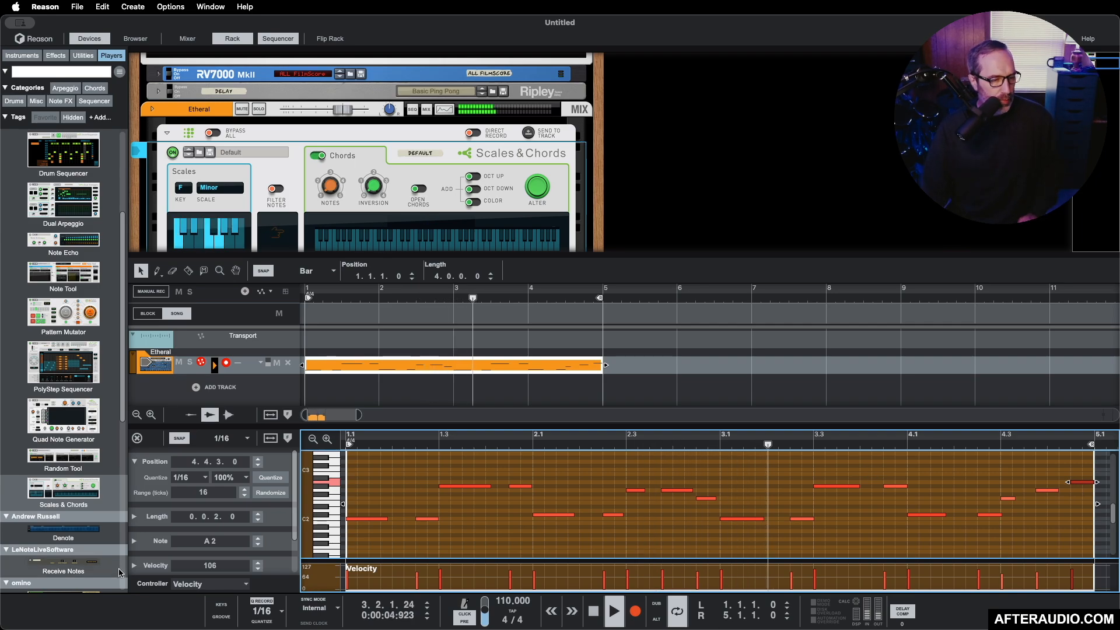
left_click(137, 438)
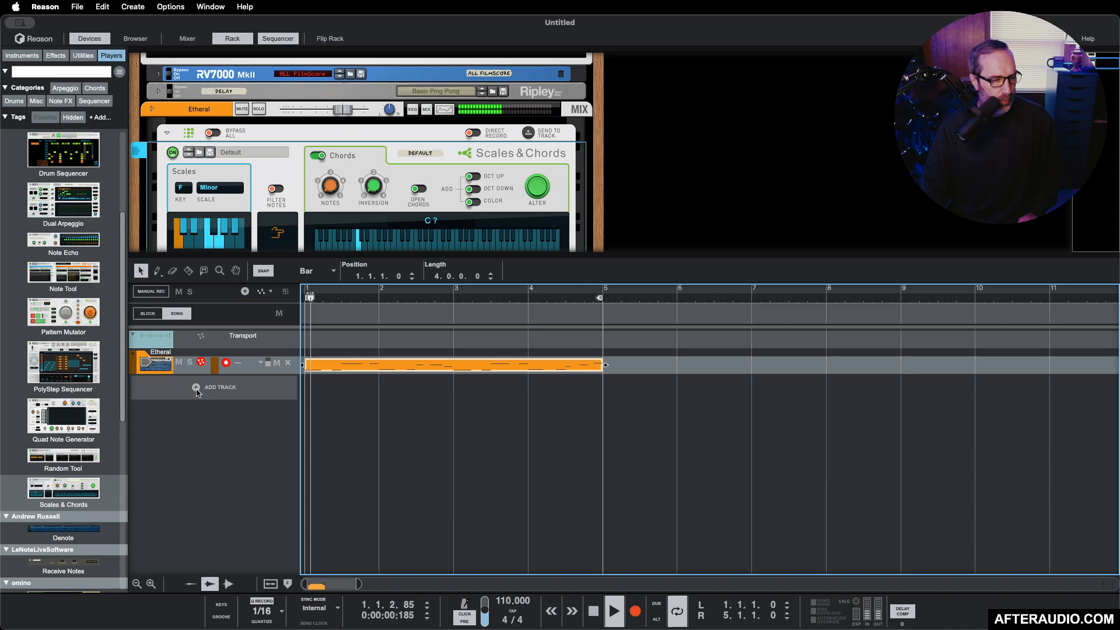
key("space")
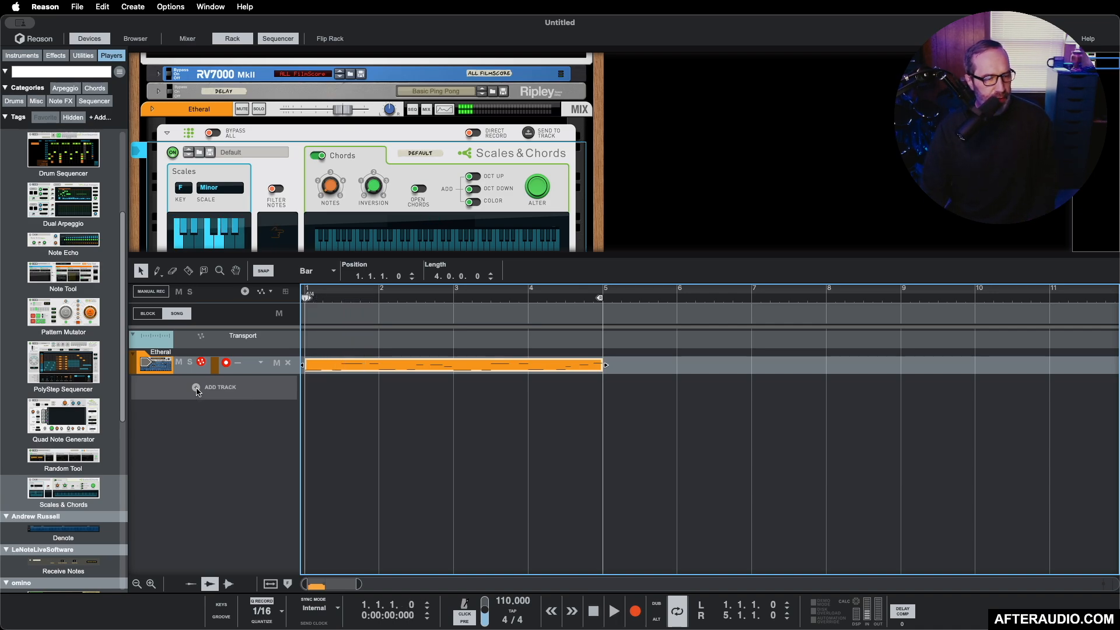
Step: Clear the device search, list only instruments, and add the Addictive Drums 2 plugin as a new track
left_click(197, 388)
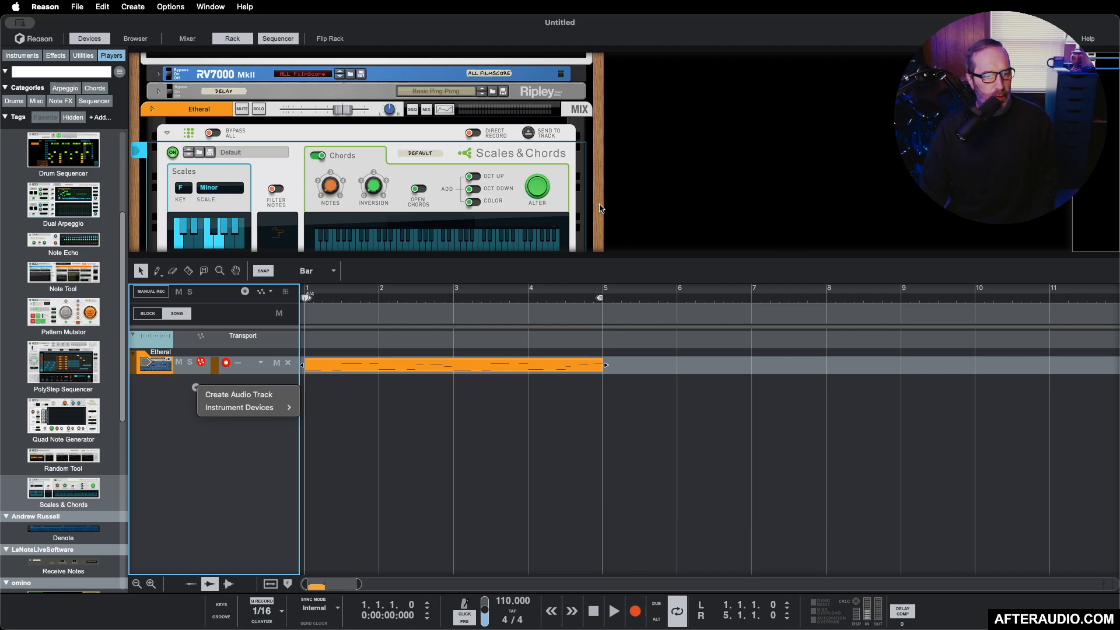
left_click(549, 256)
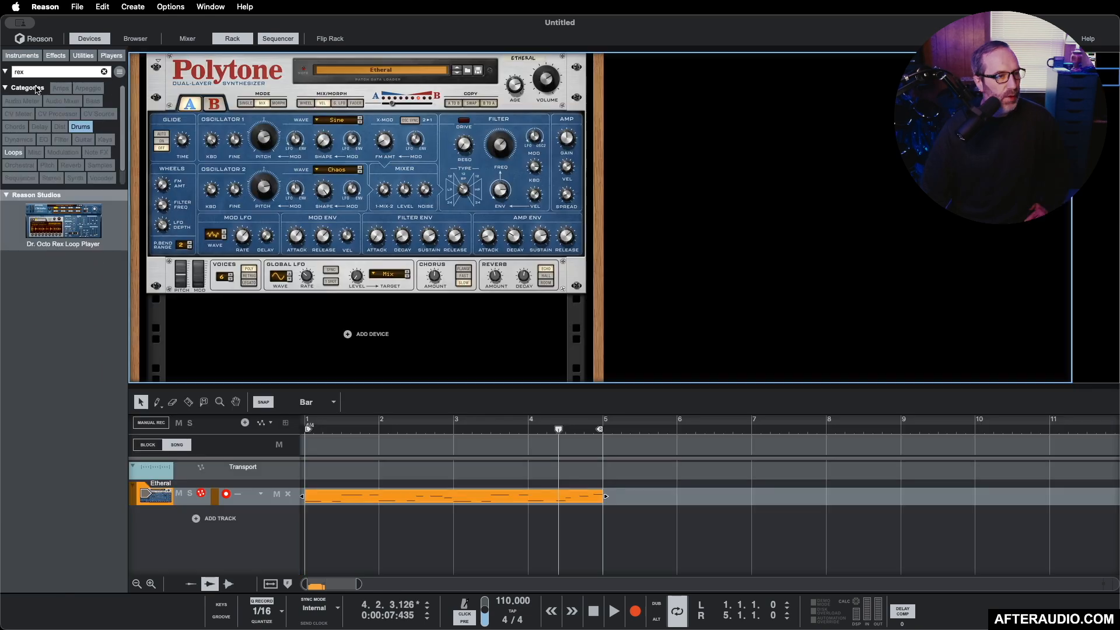
left_click(32, 55)
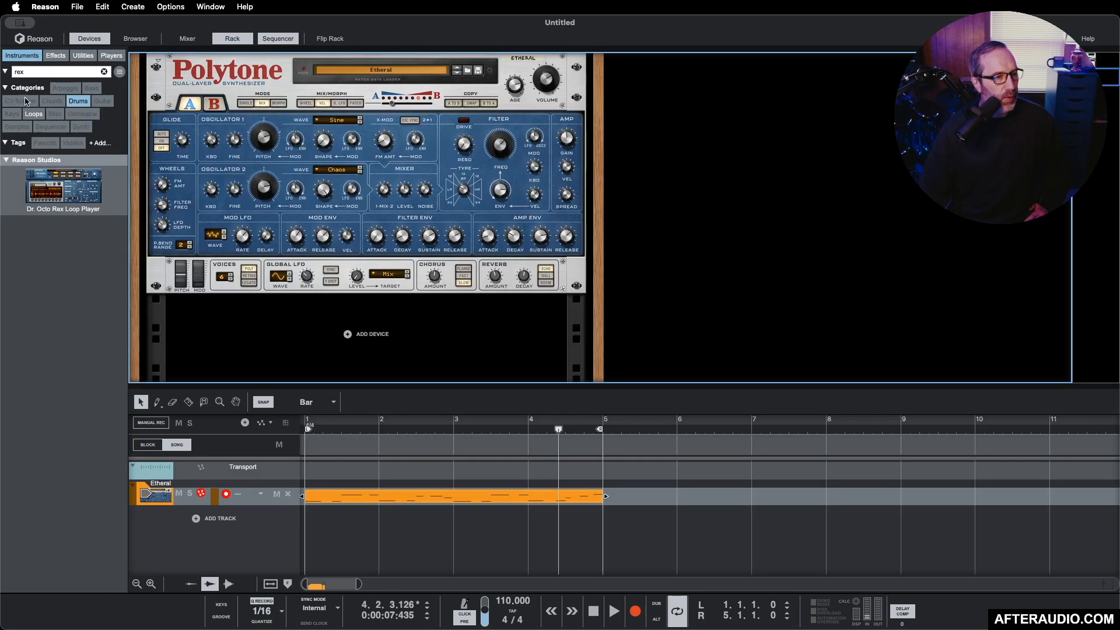
left_click(32, 56)
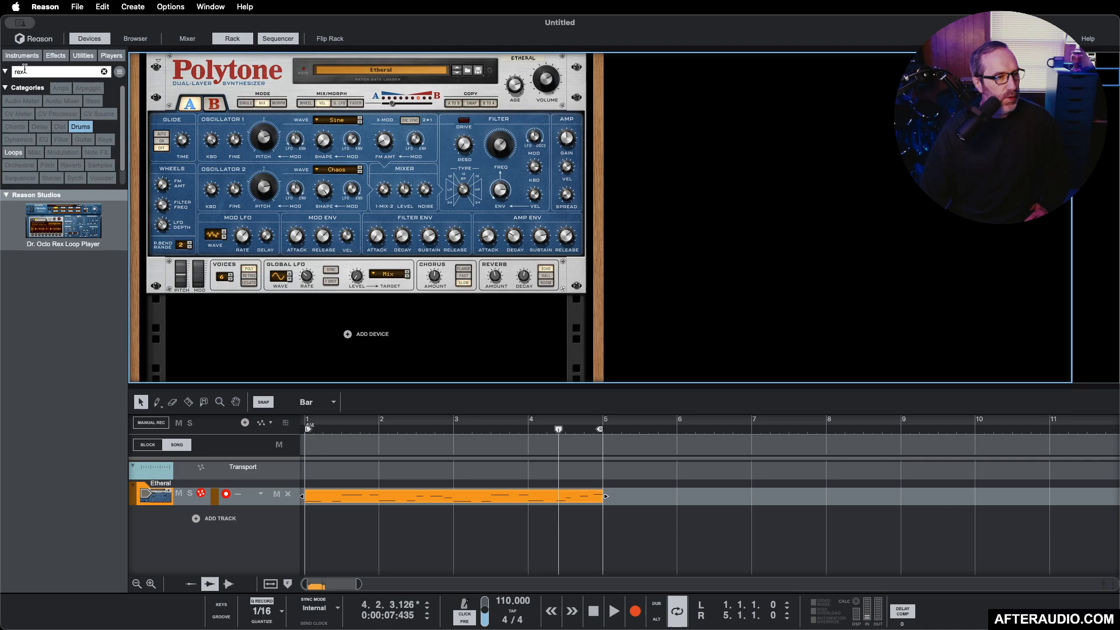
left_click(34, 72)
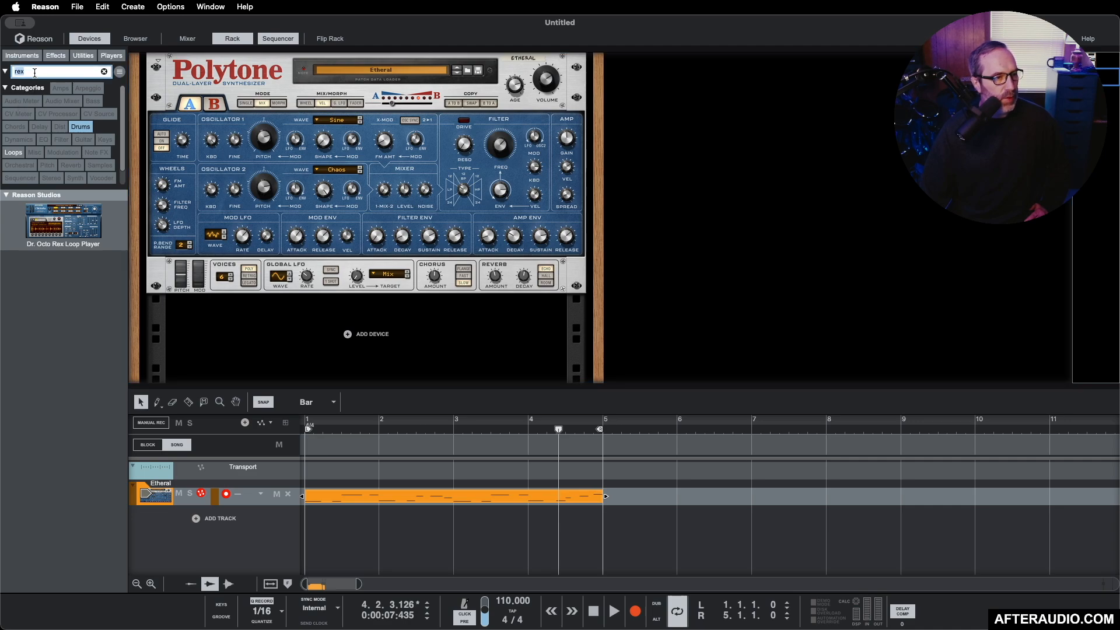
left_click(102, 72)
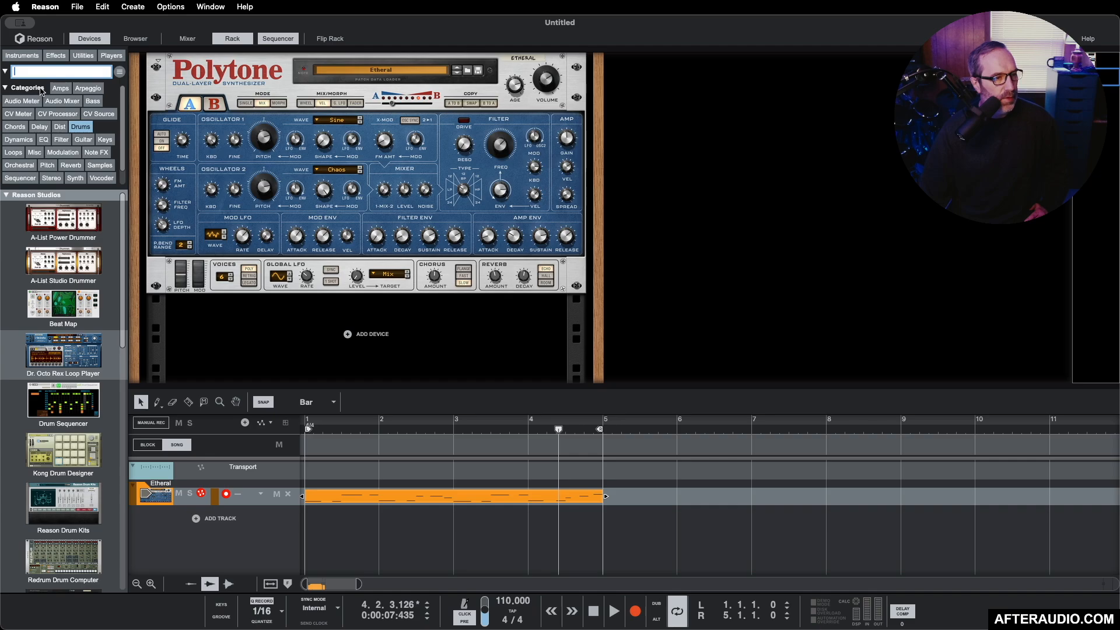
left_click(21, 56)
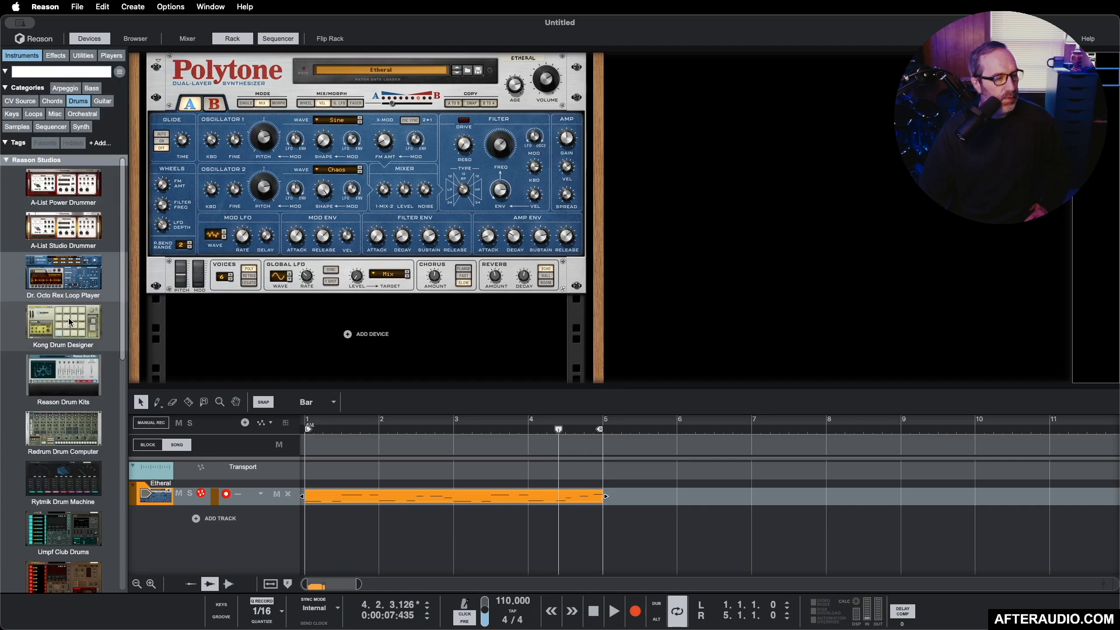
scroll(69, 322, "down", 10)
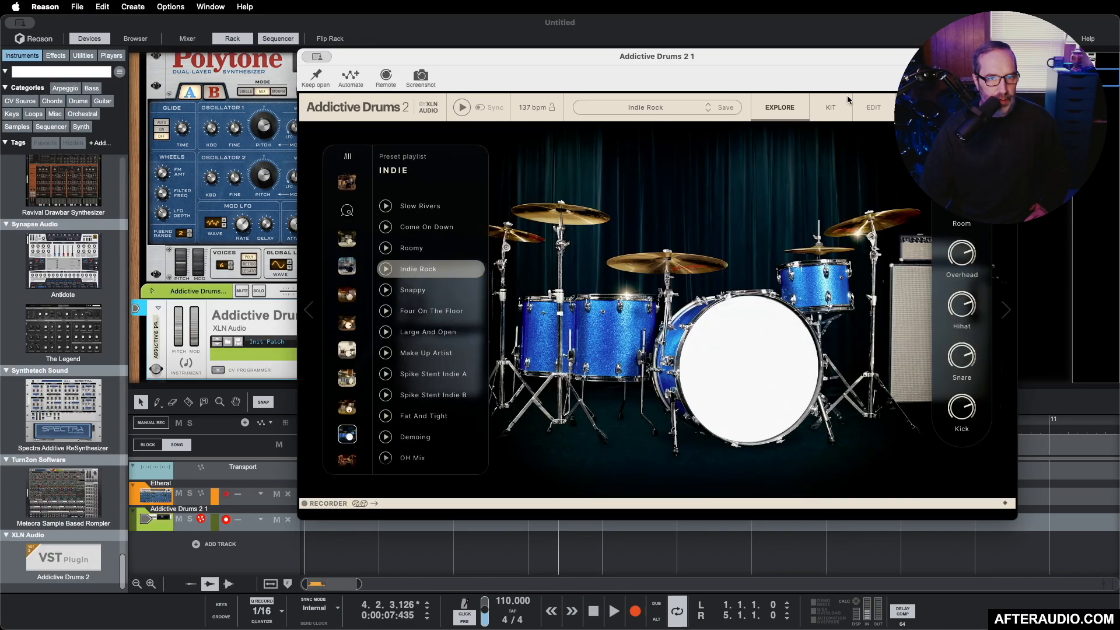
Step: Browse the drum preset playlists, open the Vintage Dead playlist, and check the loaded kit's pieces
left_click(833, 107)
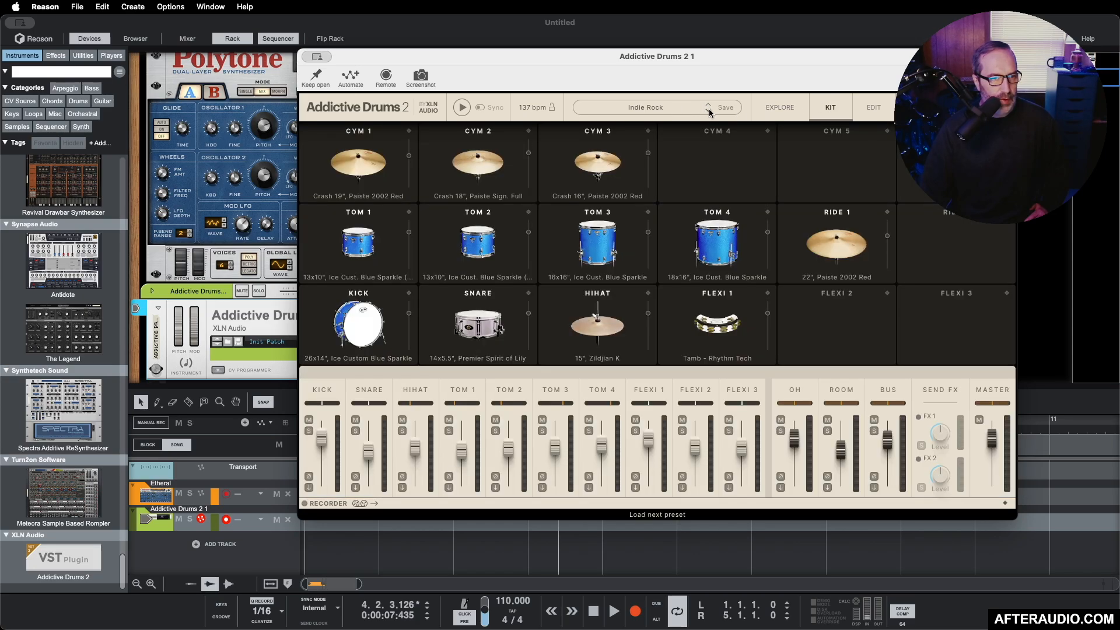
left_click(751, 112)
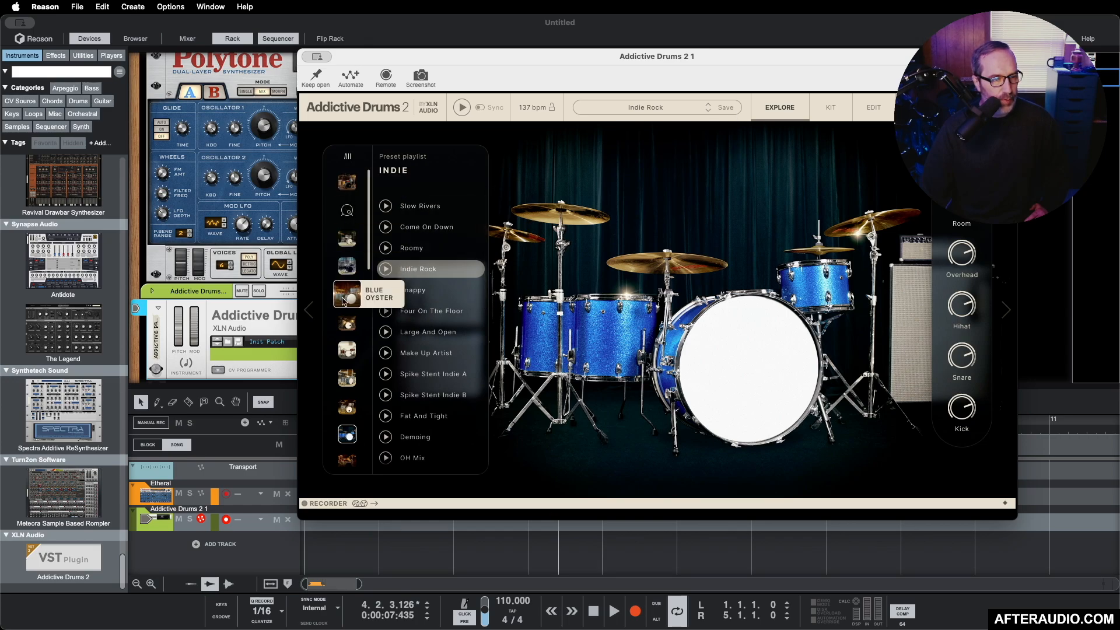
scroll(347, 318, "down", 1)
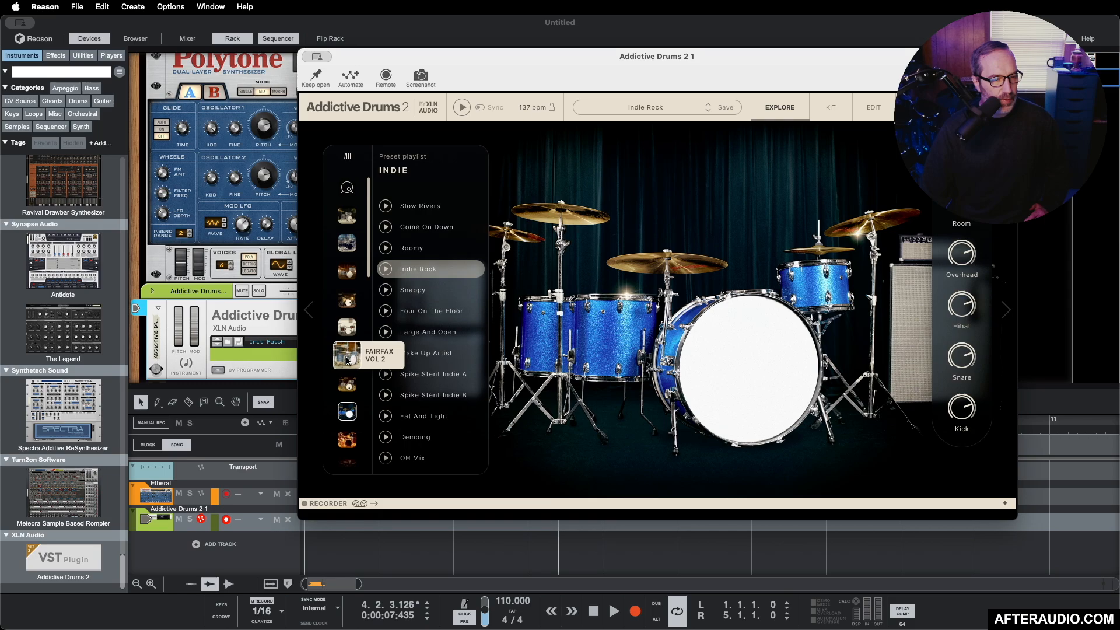
scroll(347, 388, "down", 4)
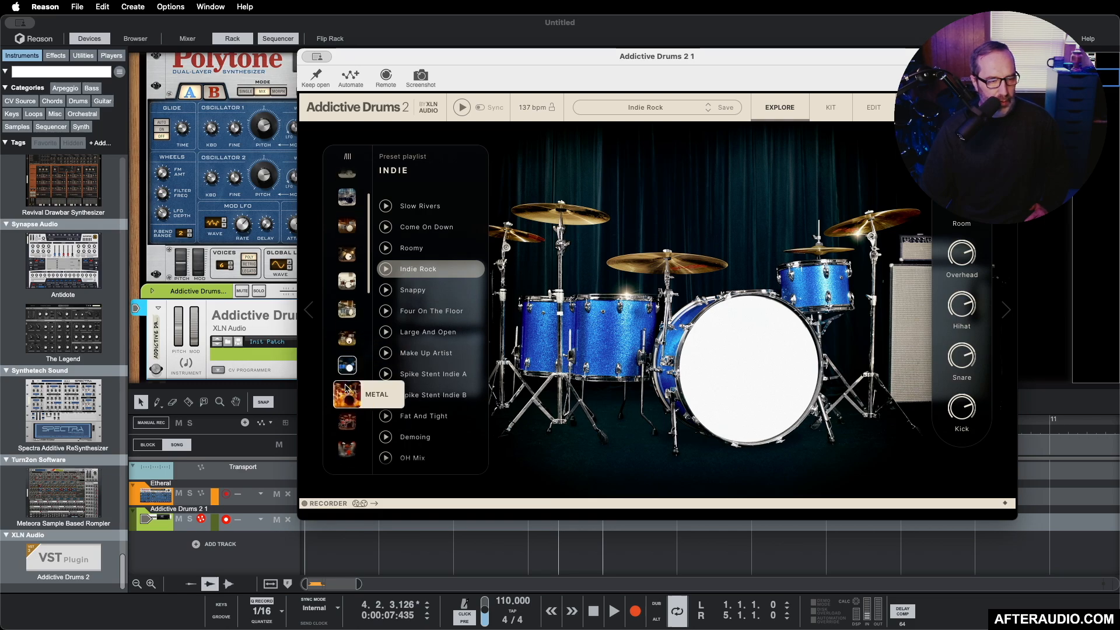
scroll(346, 390, "down", 2)
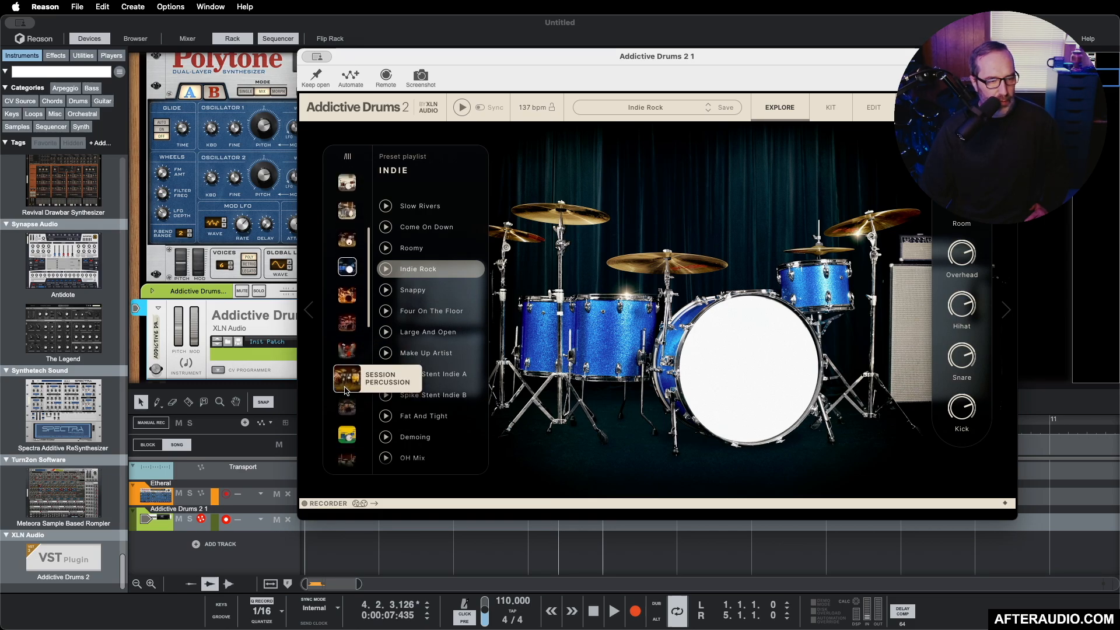
scroll(346, 390, "down", 2)
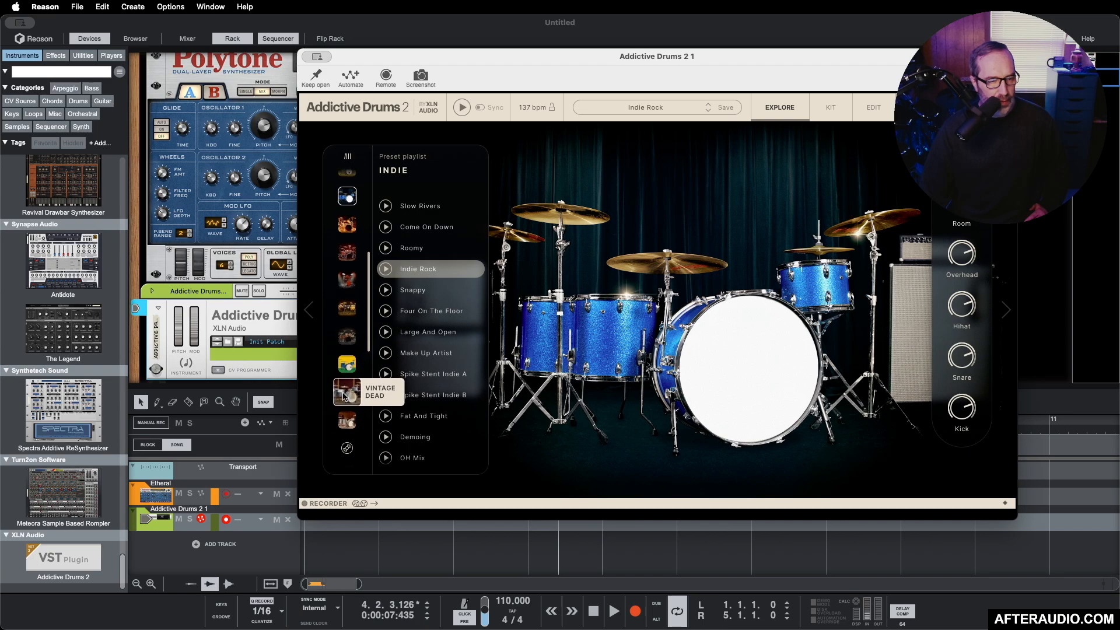
left_click(343, 397)
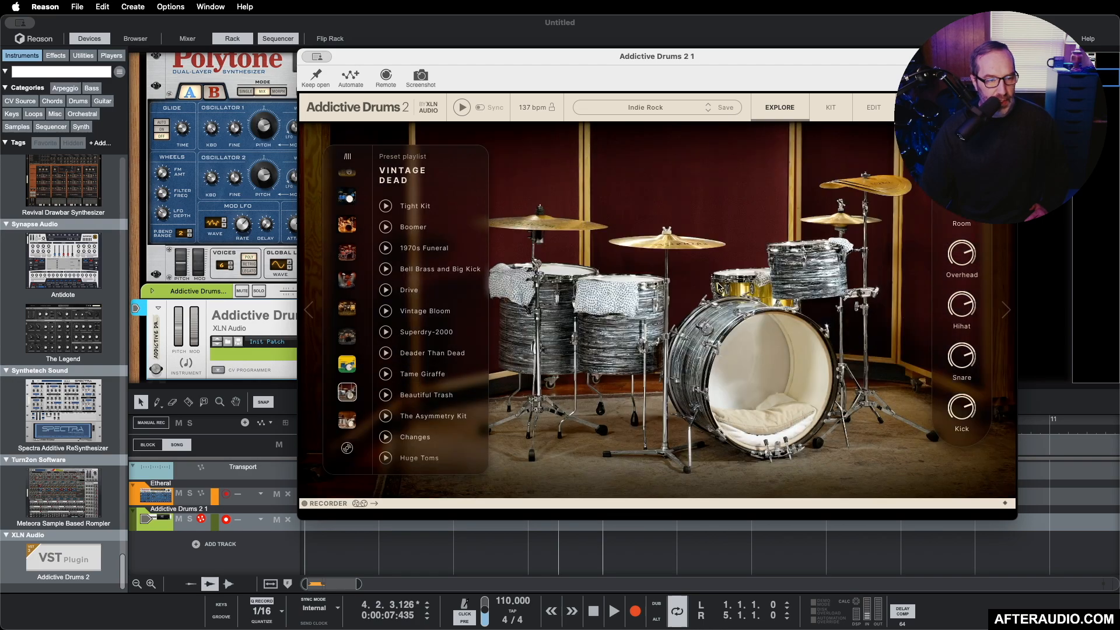
left_click(827, 112)
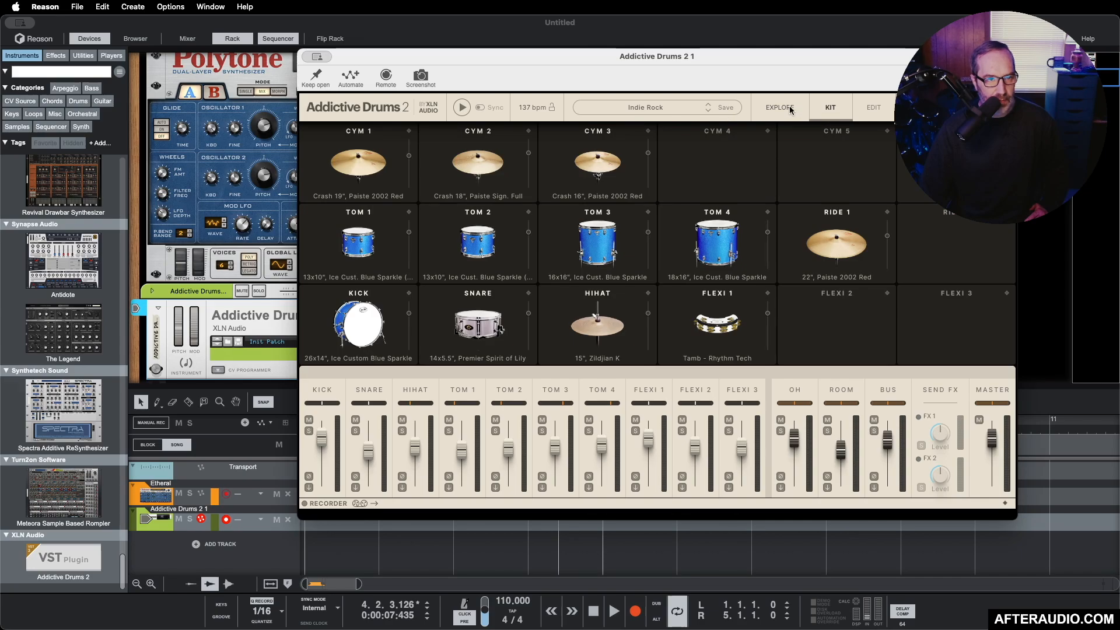
left_click(763, 110)
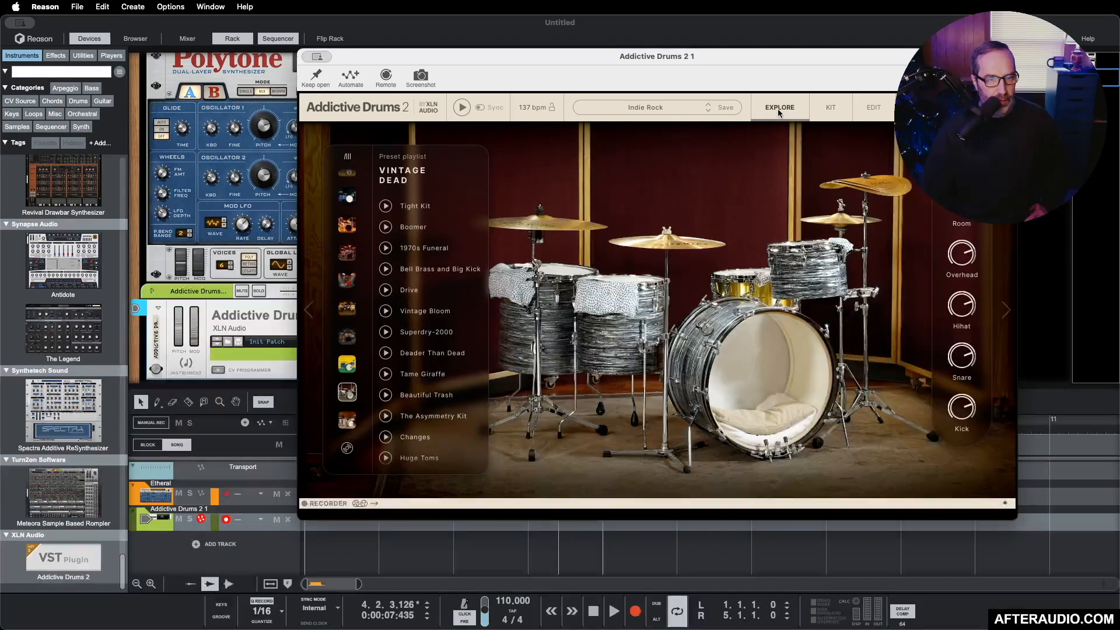
Step: Audition the Vintage Dead presets from Tight Kit down through Drive and load the Vintage Bloom preset
left_click(406, 209)
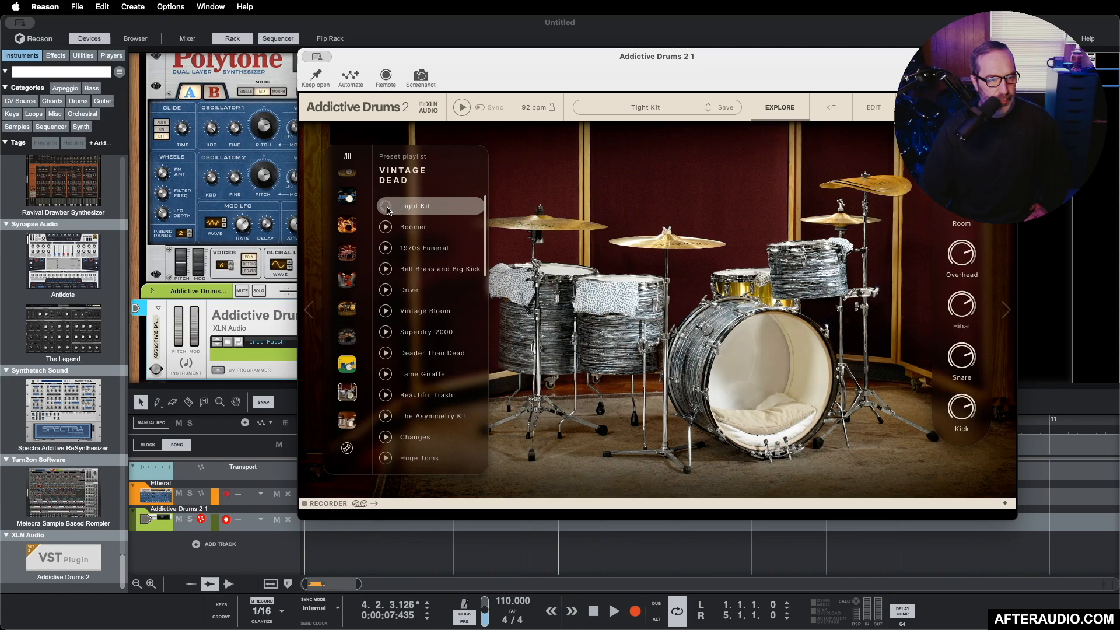
left_click(387, 227)
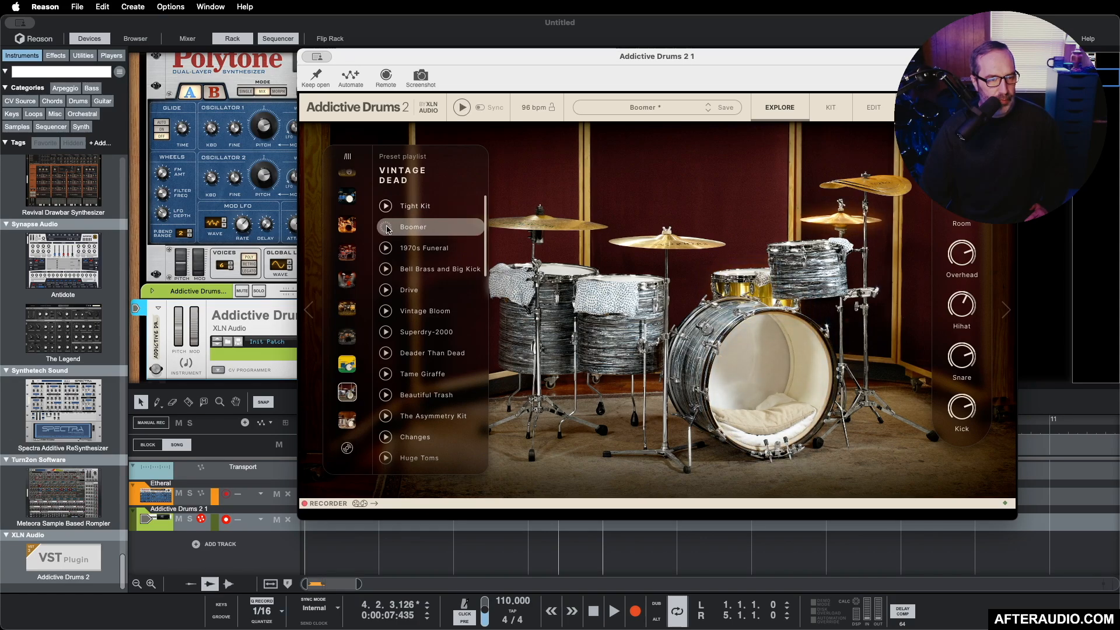
left_click(386, 249)
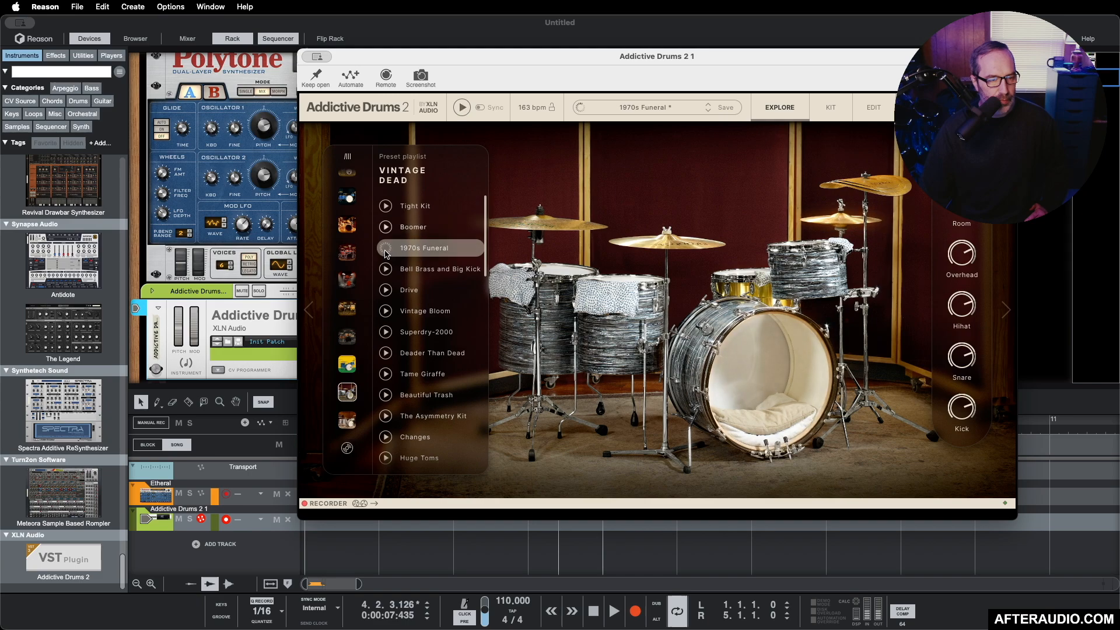
left_click(386, 269)
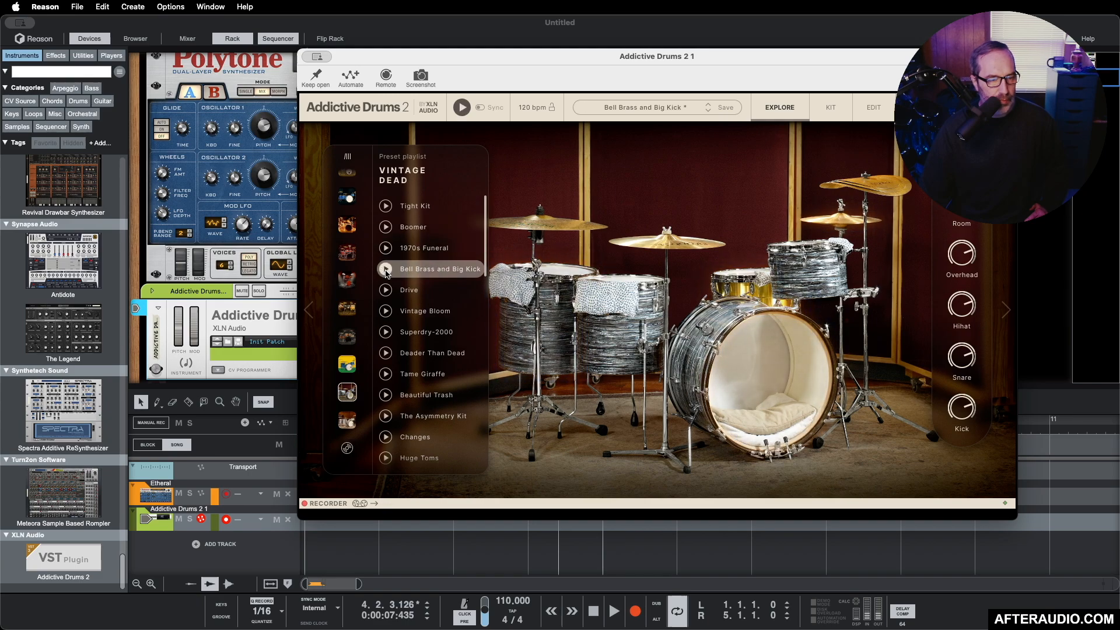
left_click(385, 290)
left_click(385, 312)
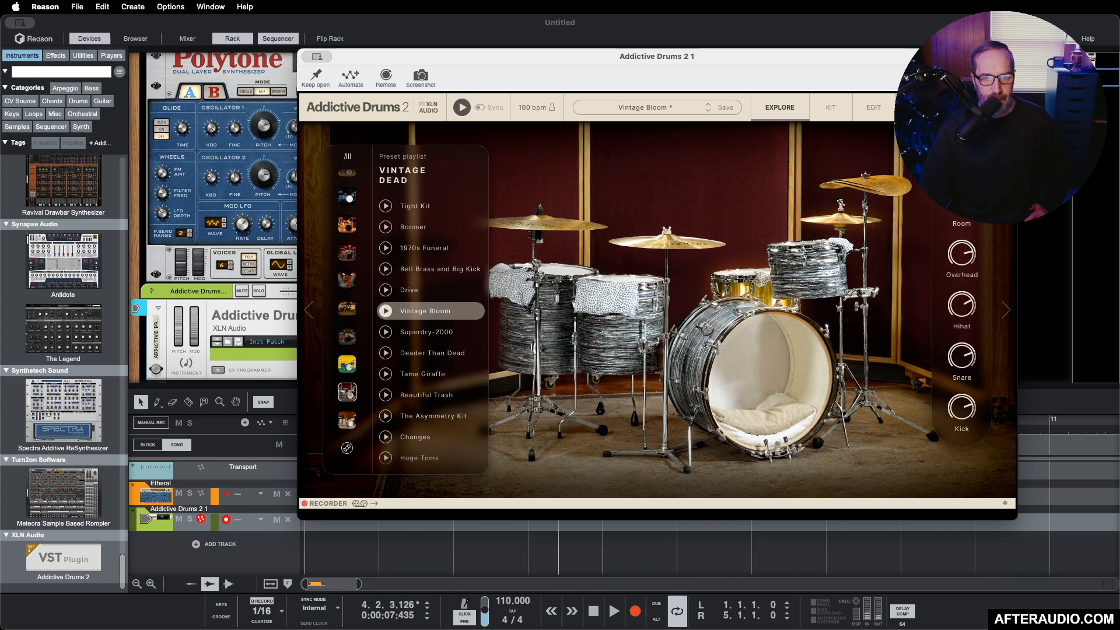
Step: Open the beats library and audition Bread'n'Butter Beat 14 through 19 from AD2 Core Content against the playing loop
left_click(956, 107)
scroll(540, 286, "up", 3)
scroll(540, 287, "up", 15)
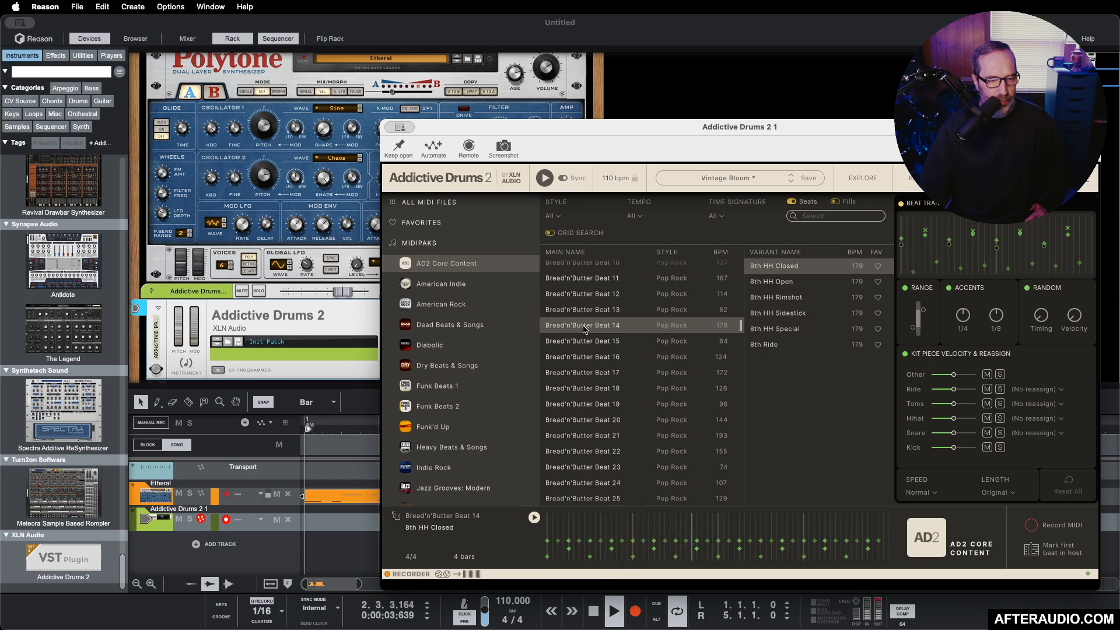
left_click(782, 283)
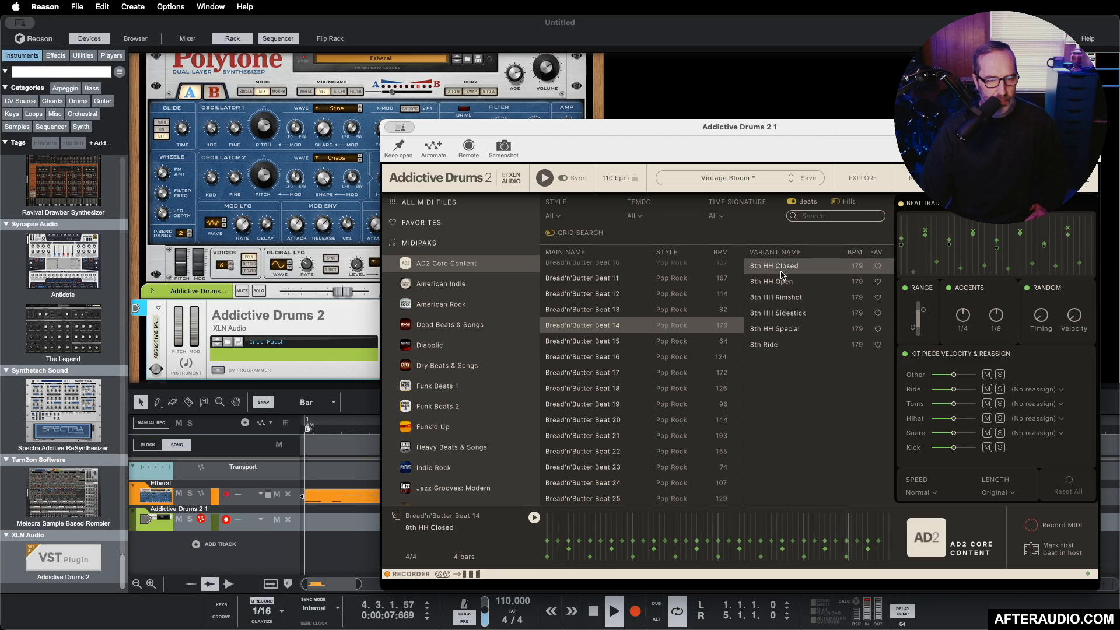
left_click(623, 344)
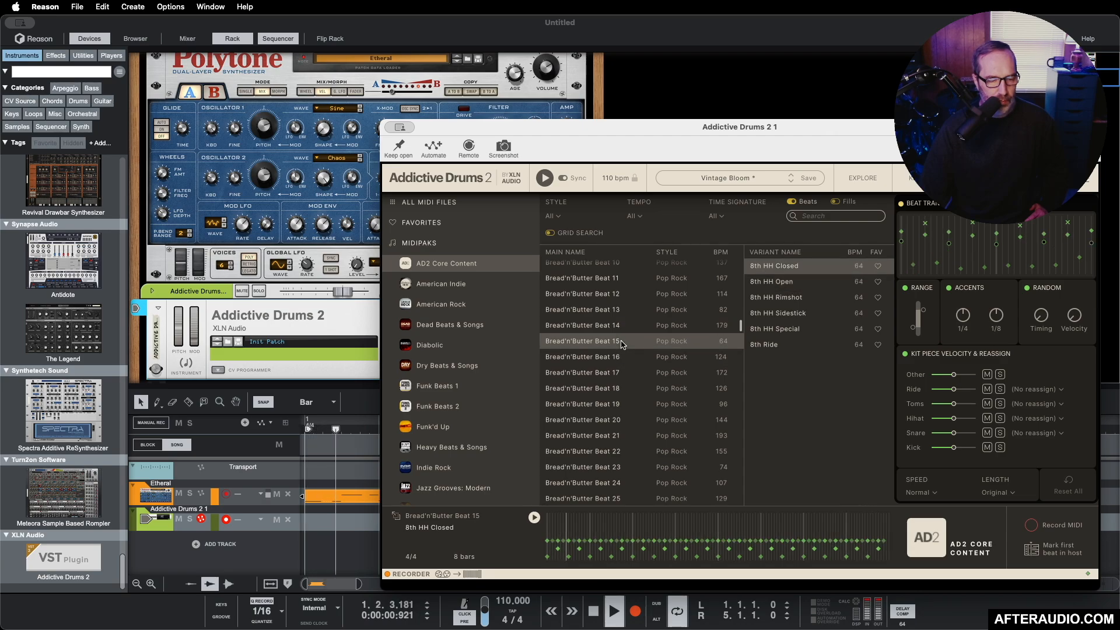
left_click(614, 357)
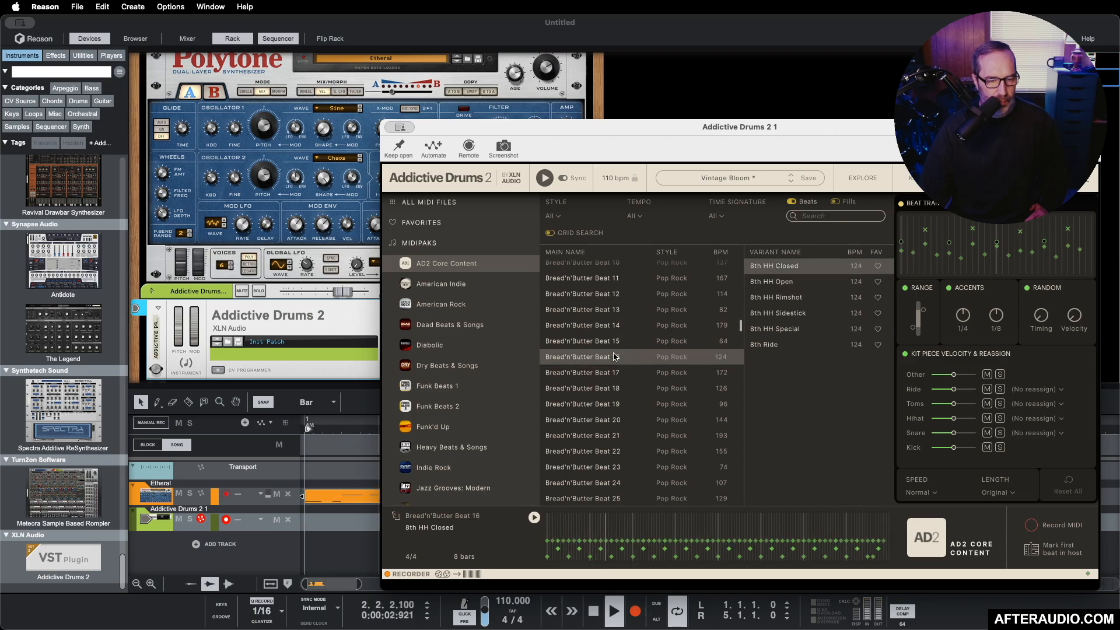
left_click(615, 373)
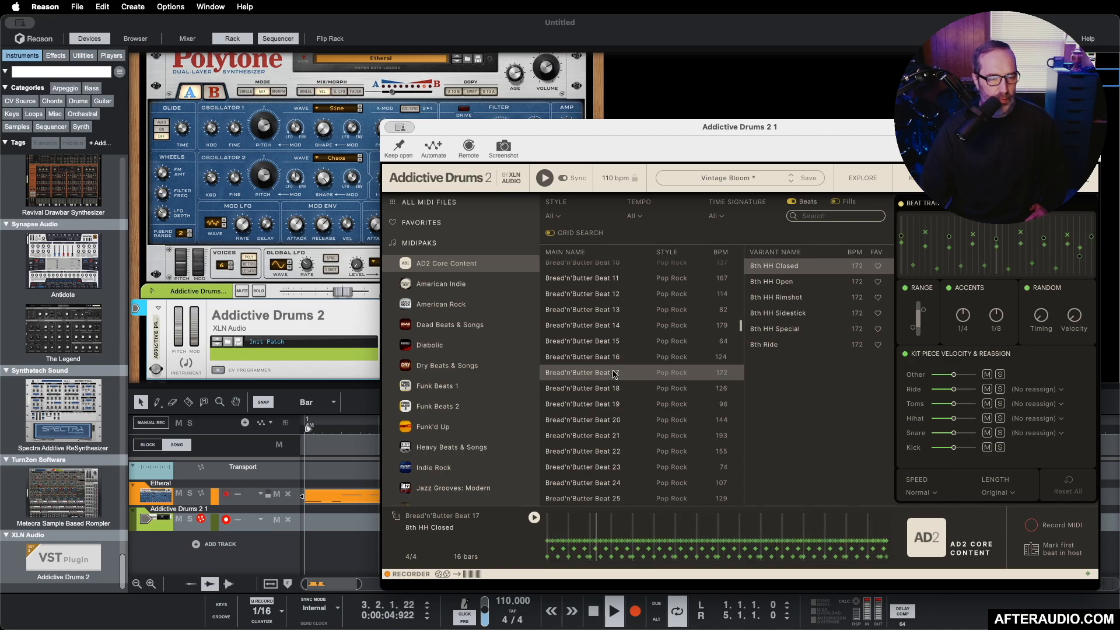
left_click(615, 391)
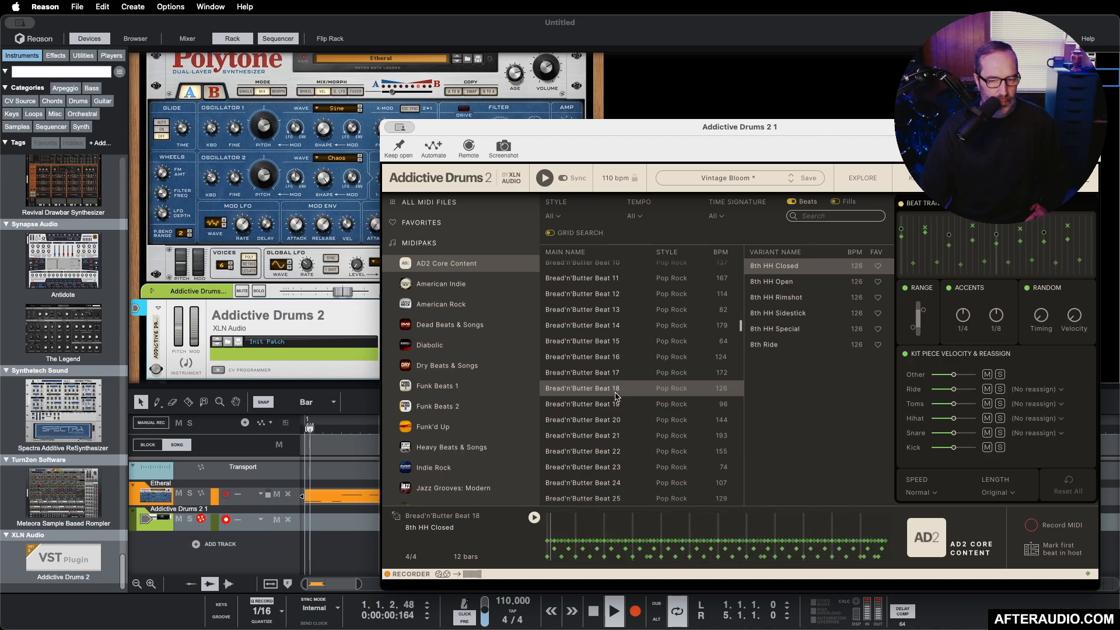
left_click(614, 405)
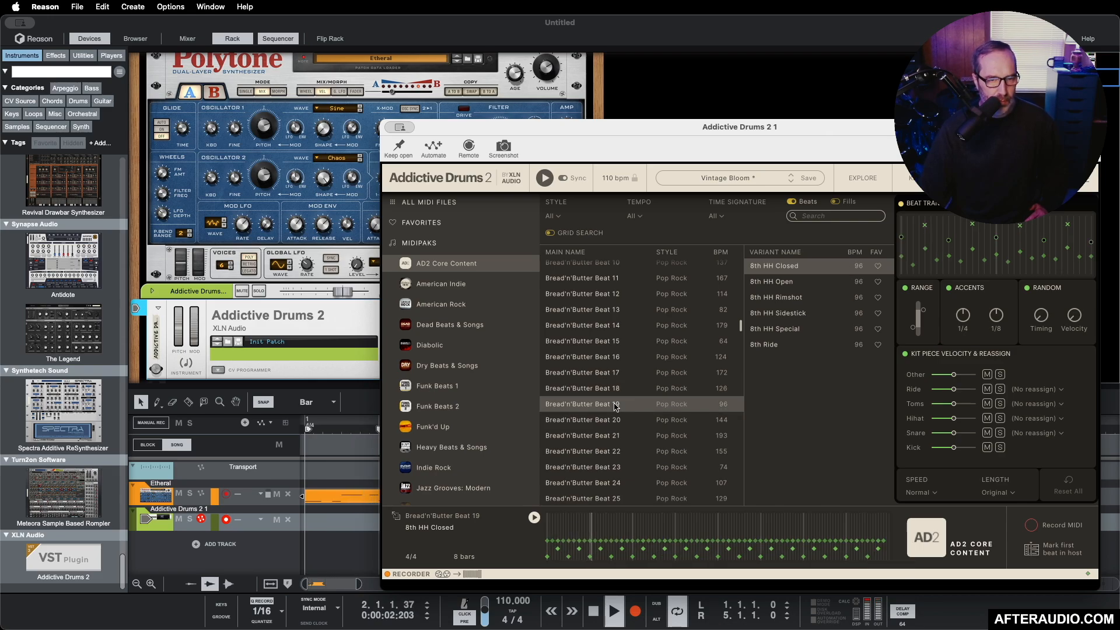
Step: Audition Funky Groove 01 through 04 from AD2 Core Content against the playing loop
scroll(614, 405, "down", 6)
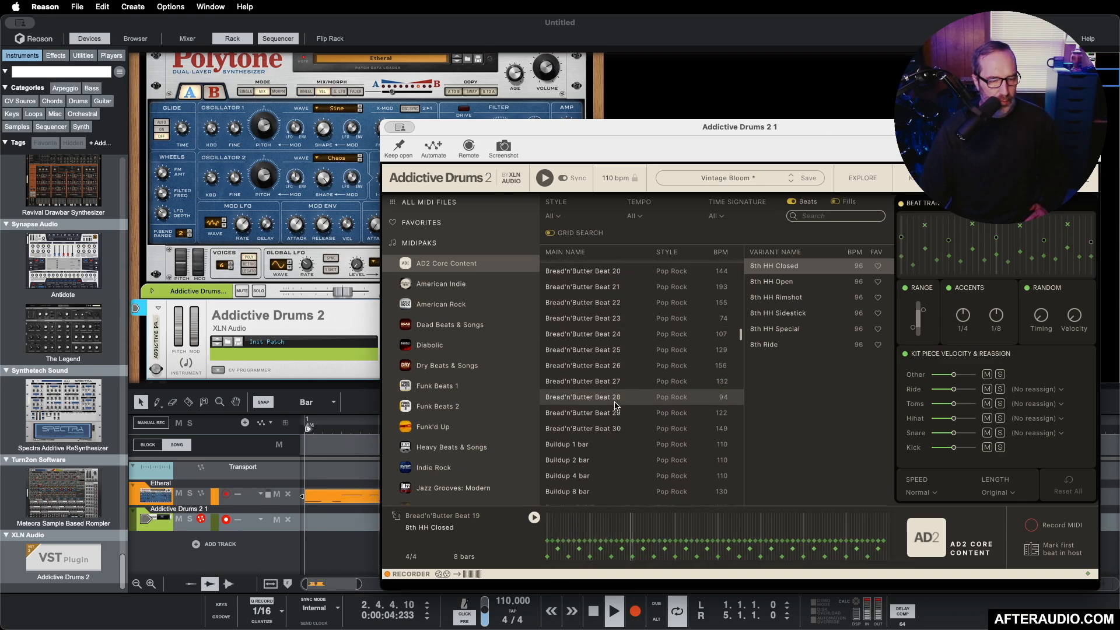
scroll(586, 401, "down", 7)
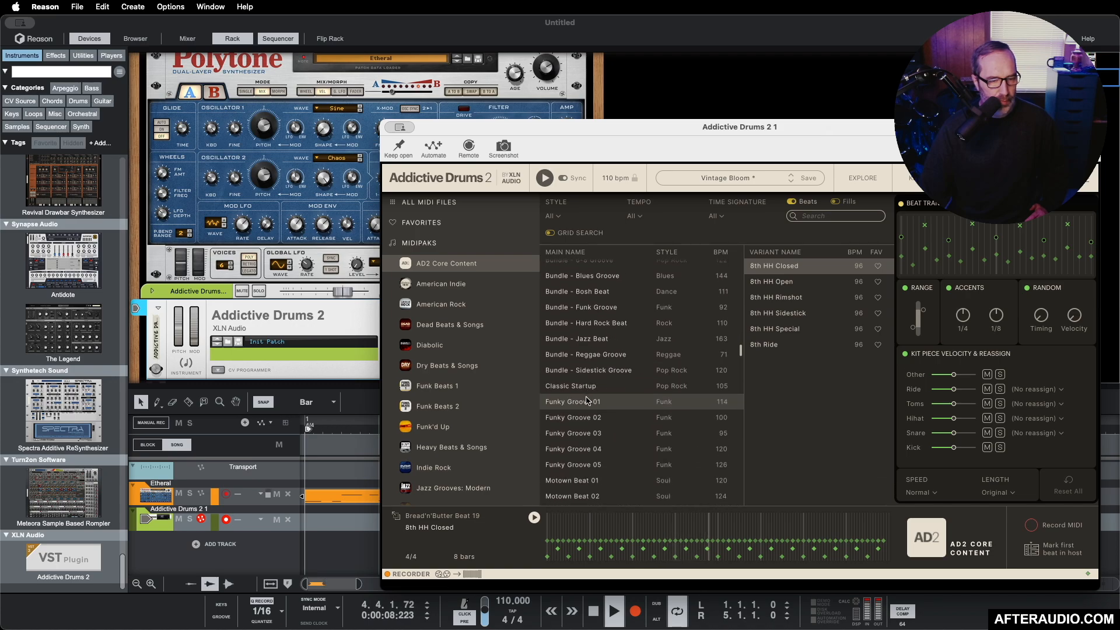
left_click(585, 402)
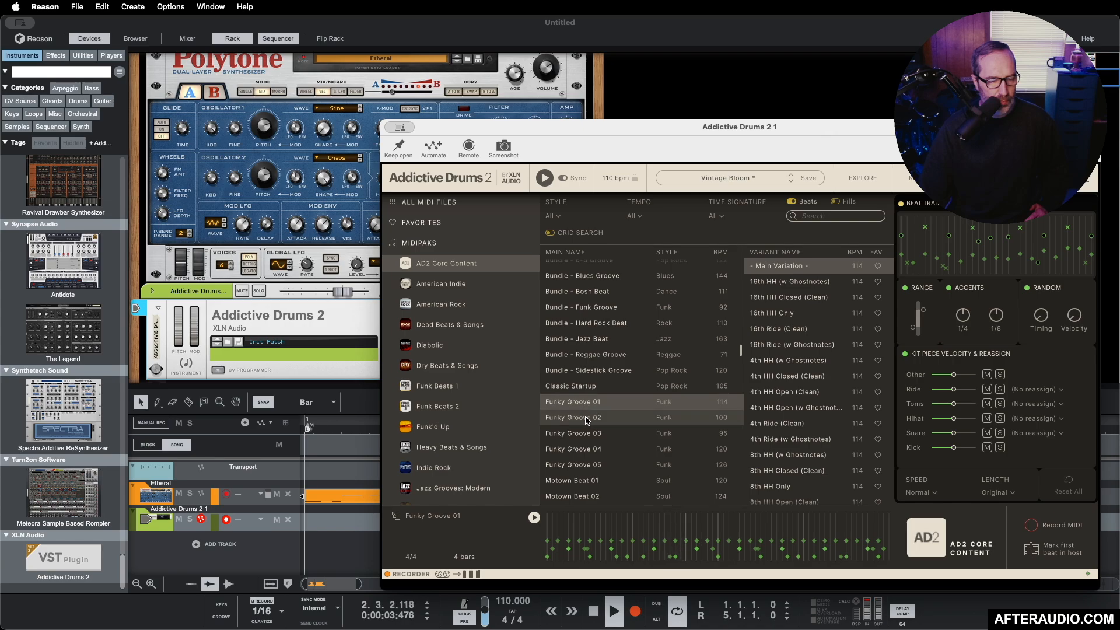
left_click(586, 418)
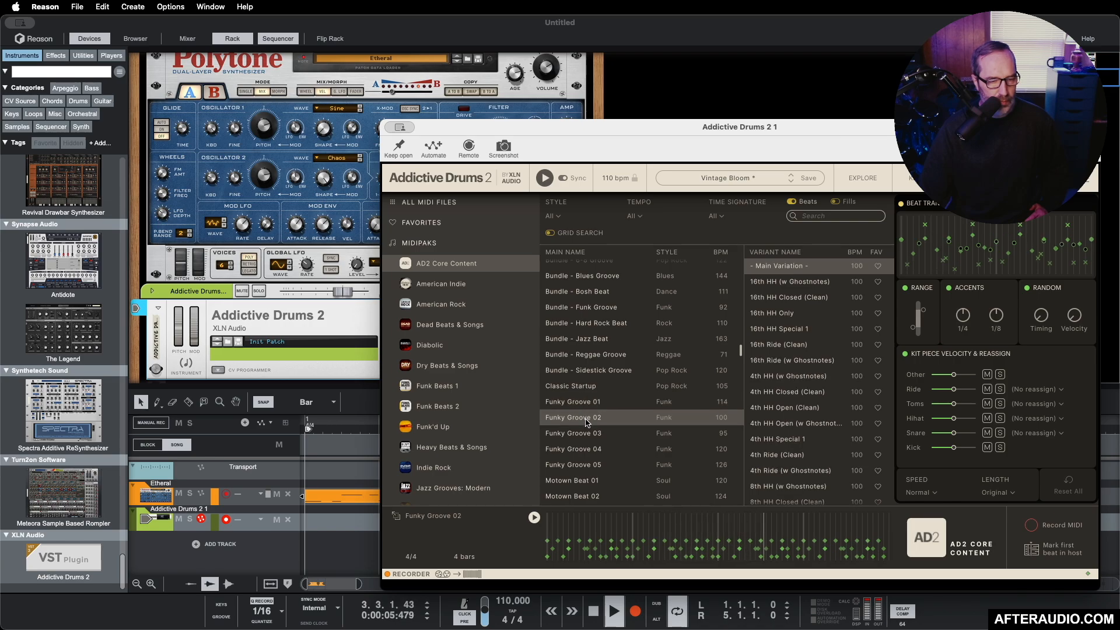
left_click(591, 434)
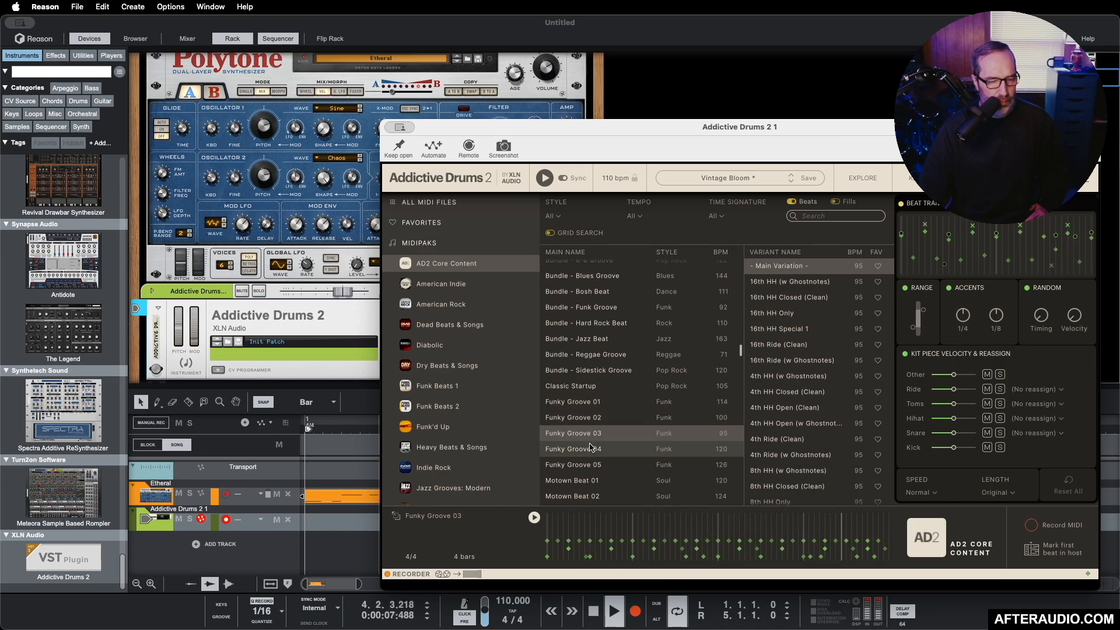
left_click(591, 450)
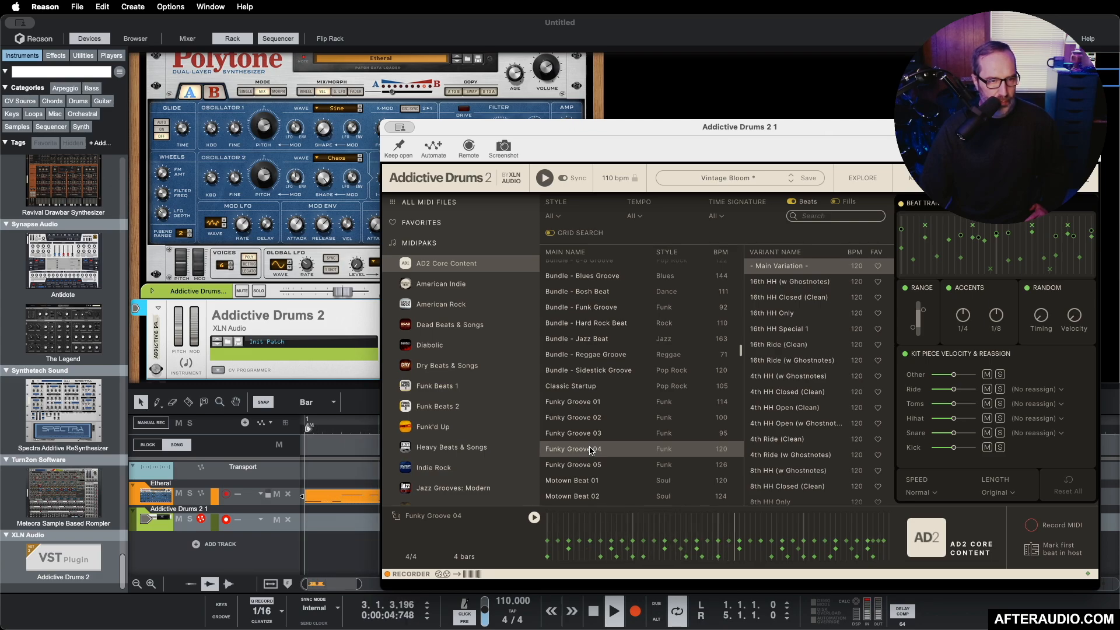
Step: Filter the beats to the Funk style and widen the list to all MIDI files
left_click(551, 216)
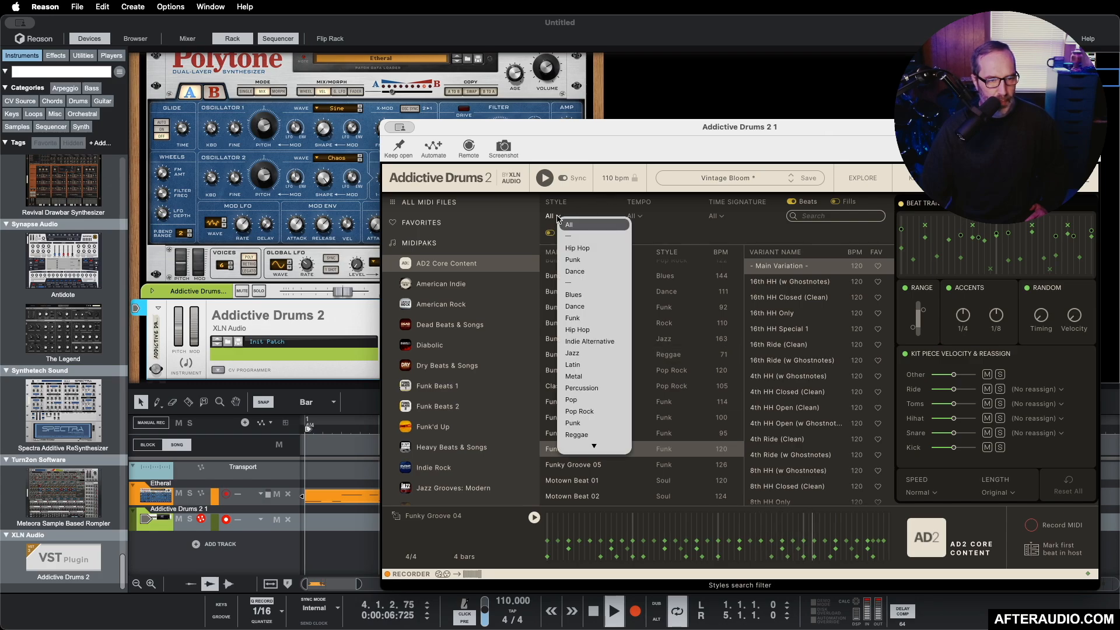
left_click(578, 318)
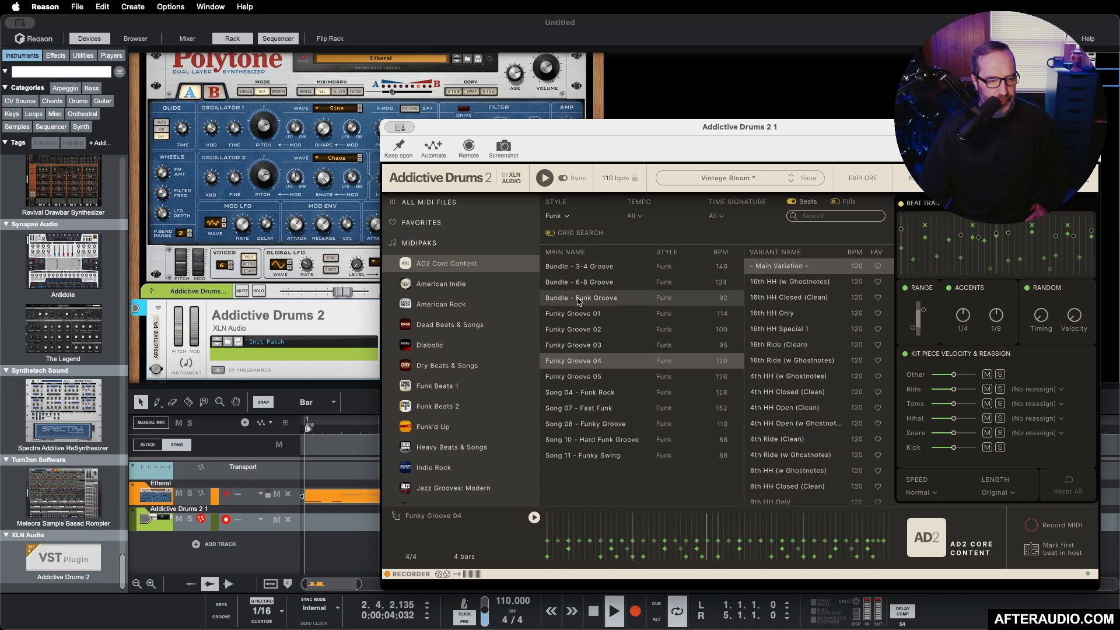
left_click(433, 204)
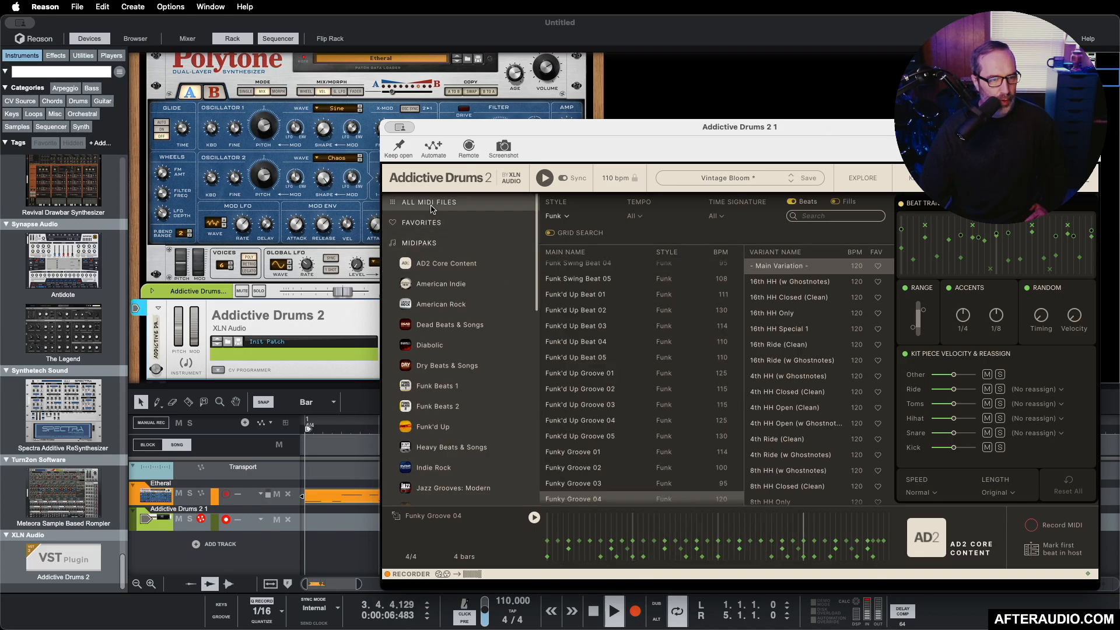
Step: Audition Funk'd Up Beat 01 through 04 and choose the 16th HH (w Ghostnotes) variant of Beat 04
left_click(592, 294)
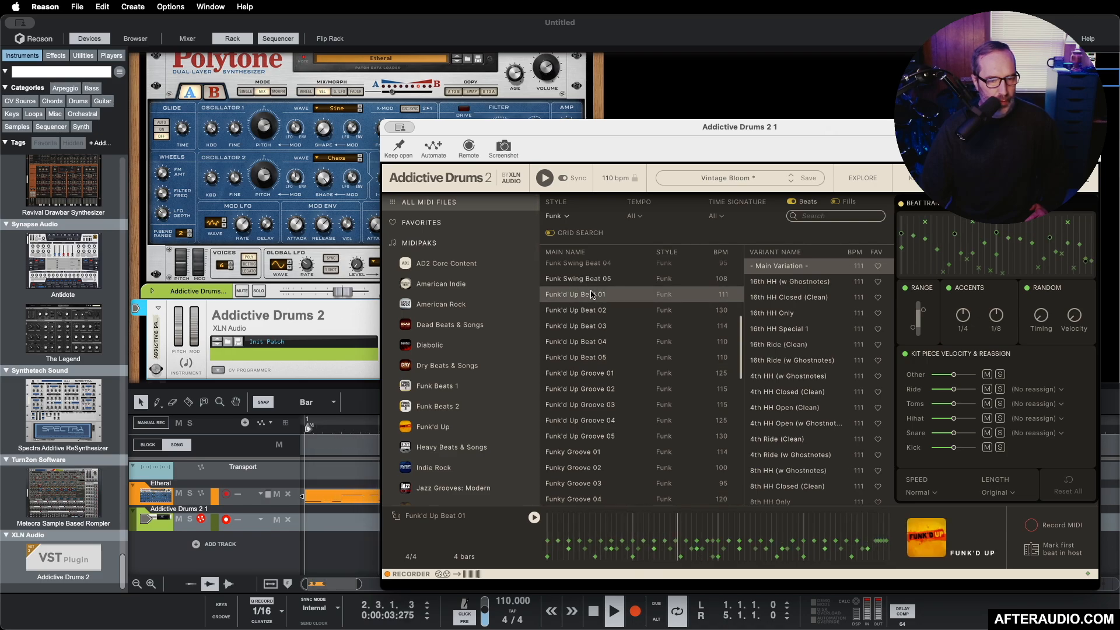
left_click(592, 310)
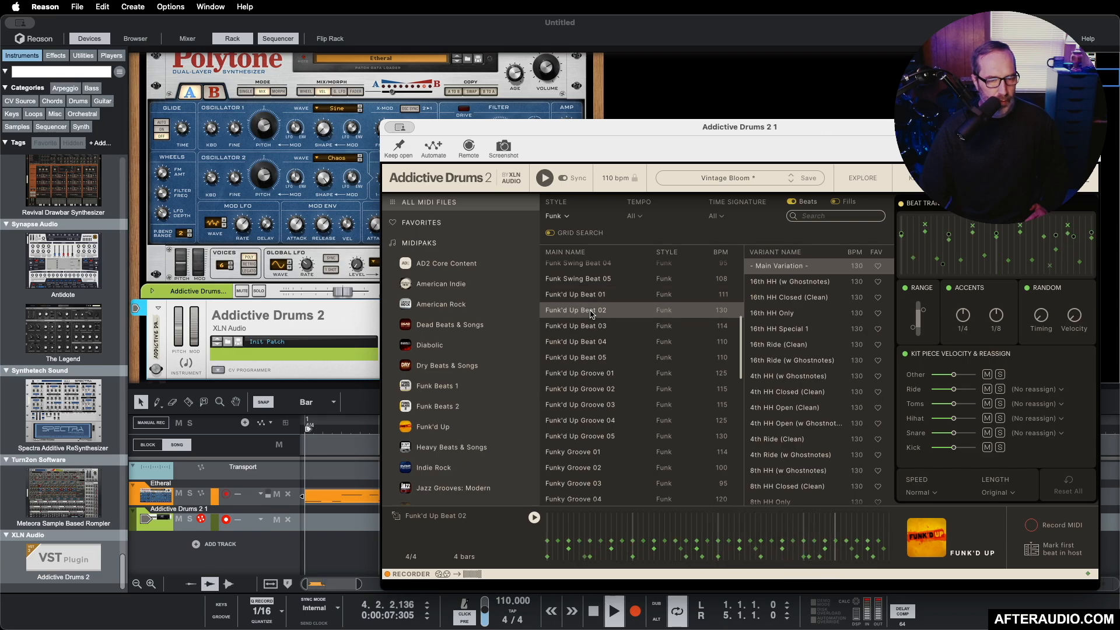
left_click(590, 326)
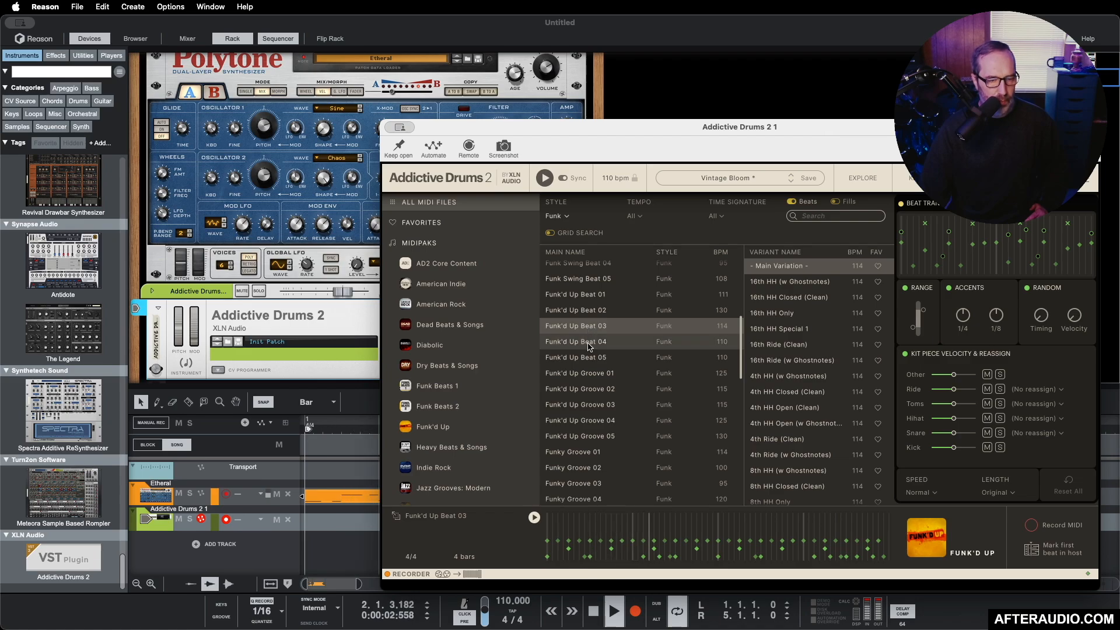
left_click(590, 344)
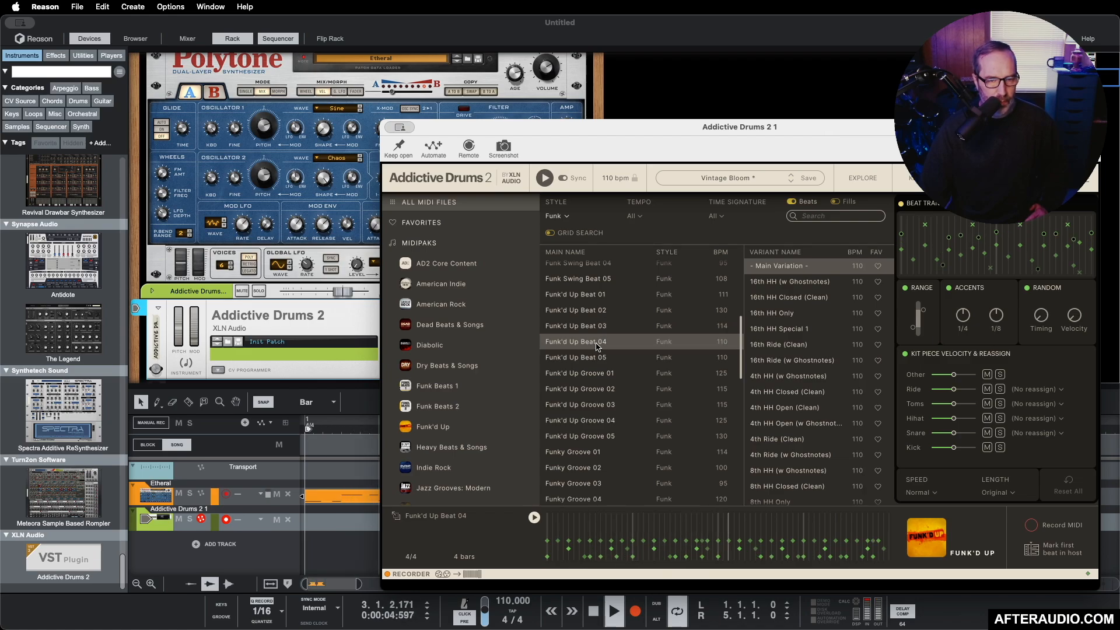
left_click(790, 282)
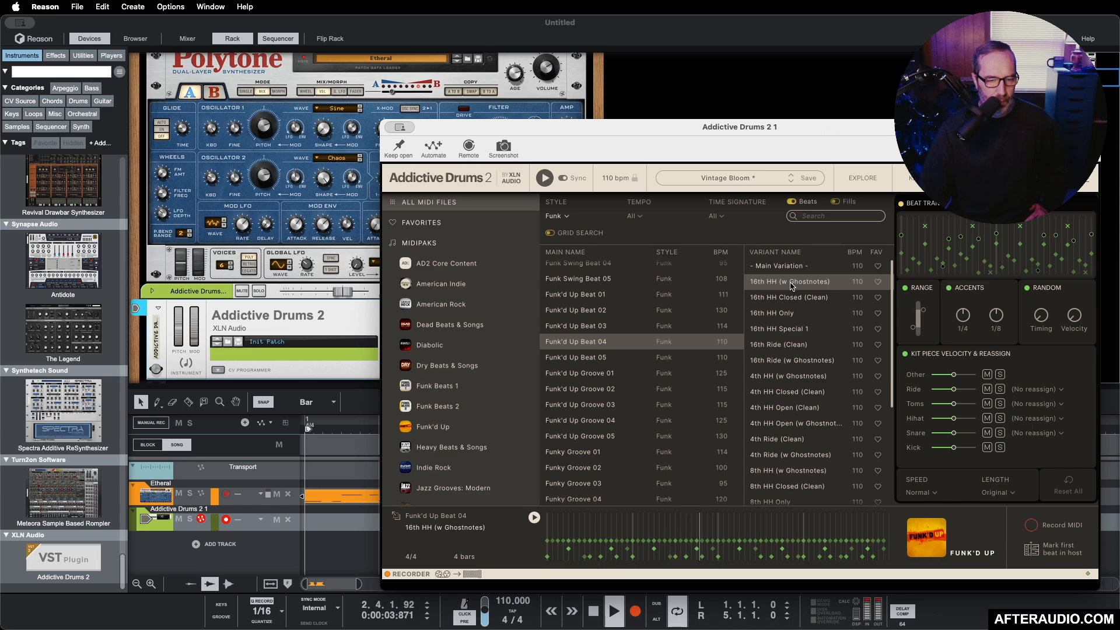
Step: Audition the 4th HH and 8th HH variants of Funk'd Up Beat 04 against the loop and choose 8th HH Closed (Clean)
left_click(775, 379)
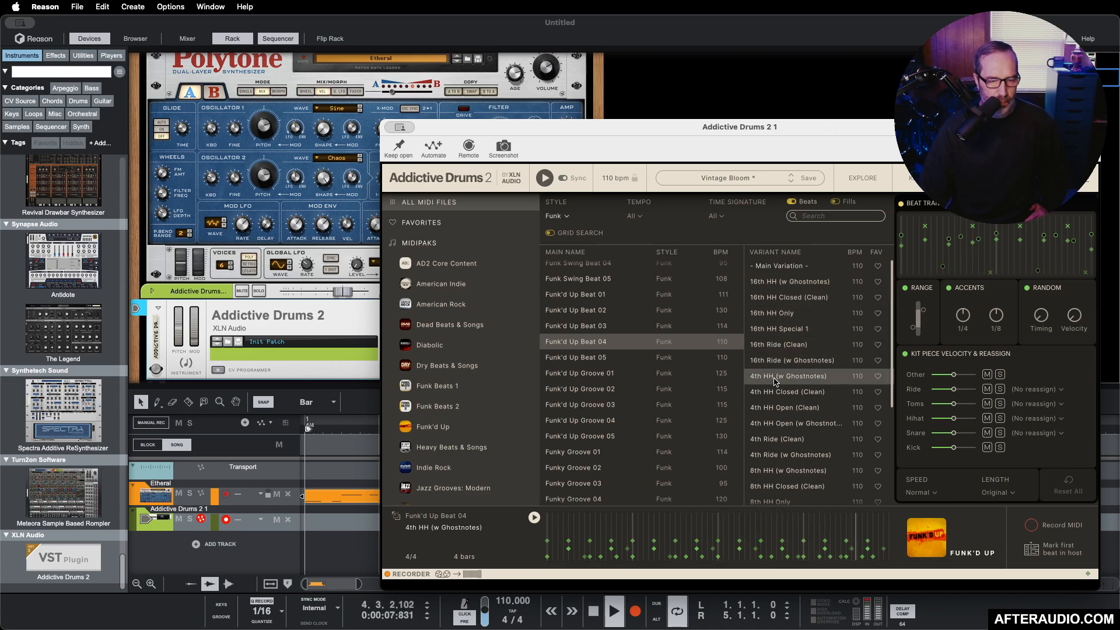
left_click(785, 471)
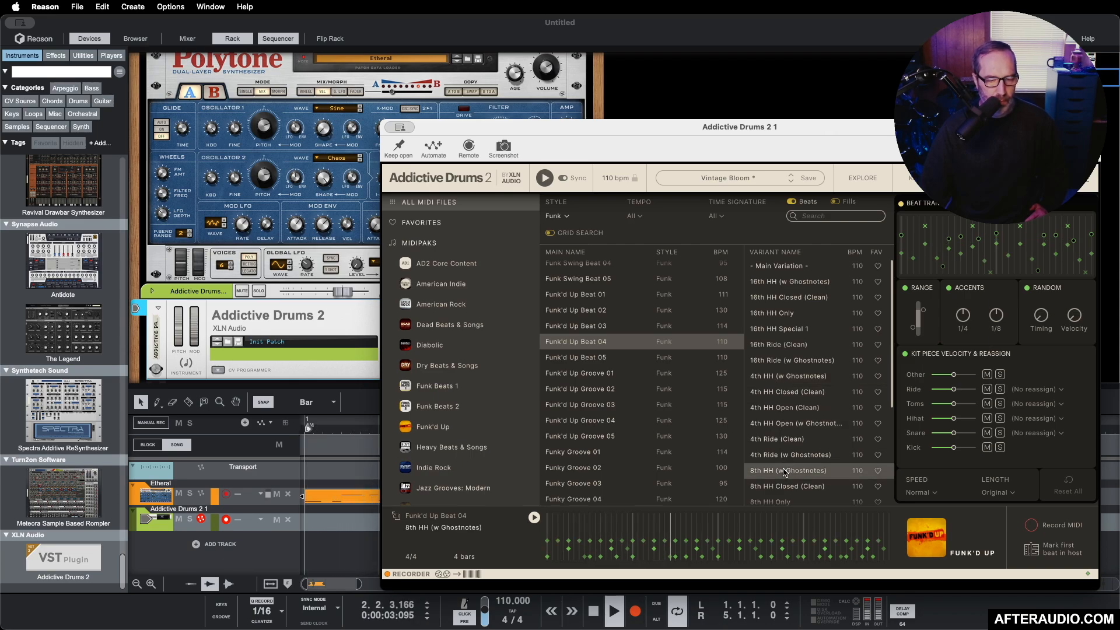
scroll(785, 471, "down", 2)
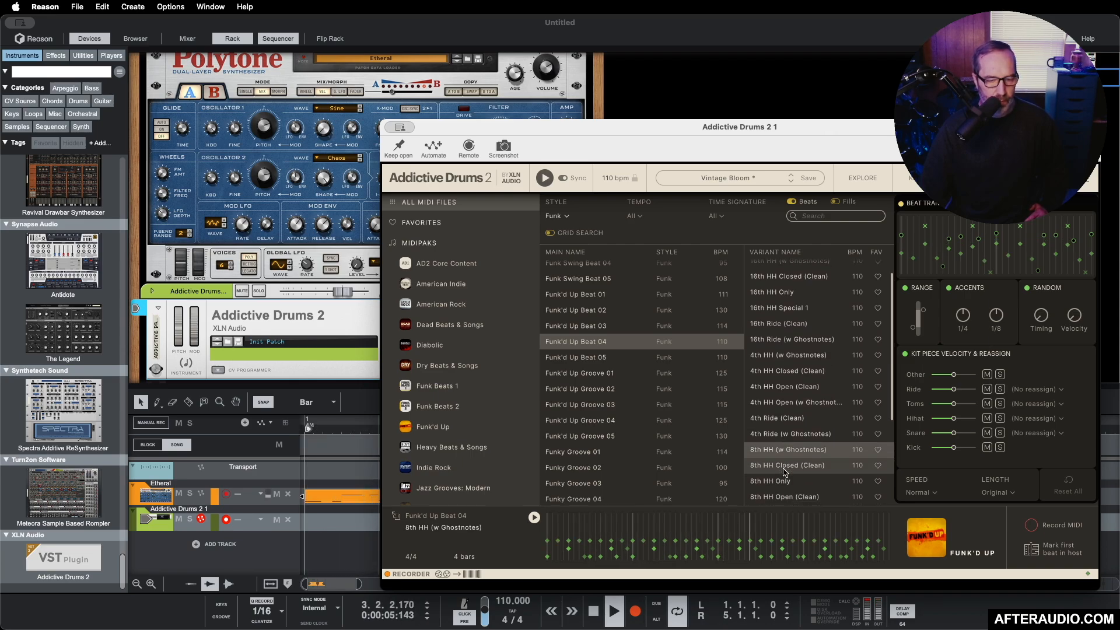
left_click(782, 473)
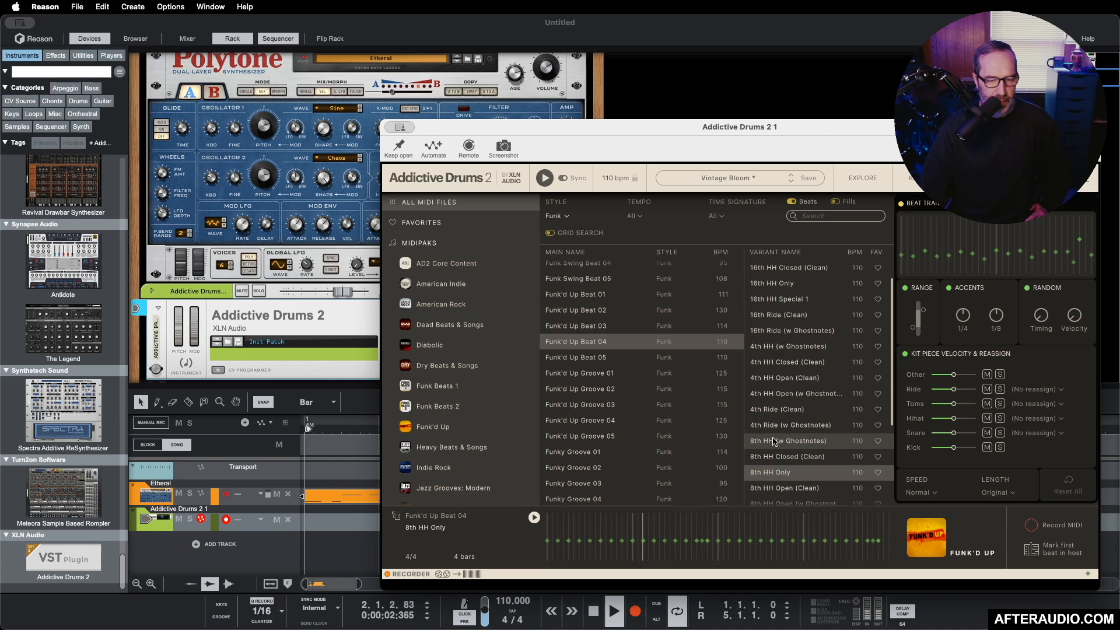
left_click(776, 454)
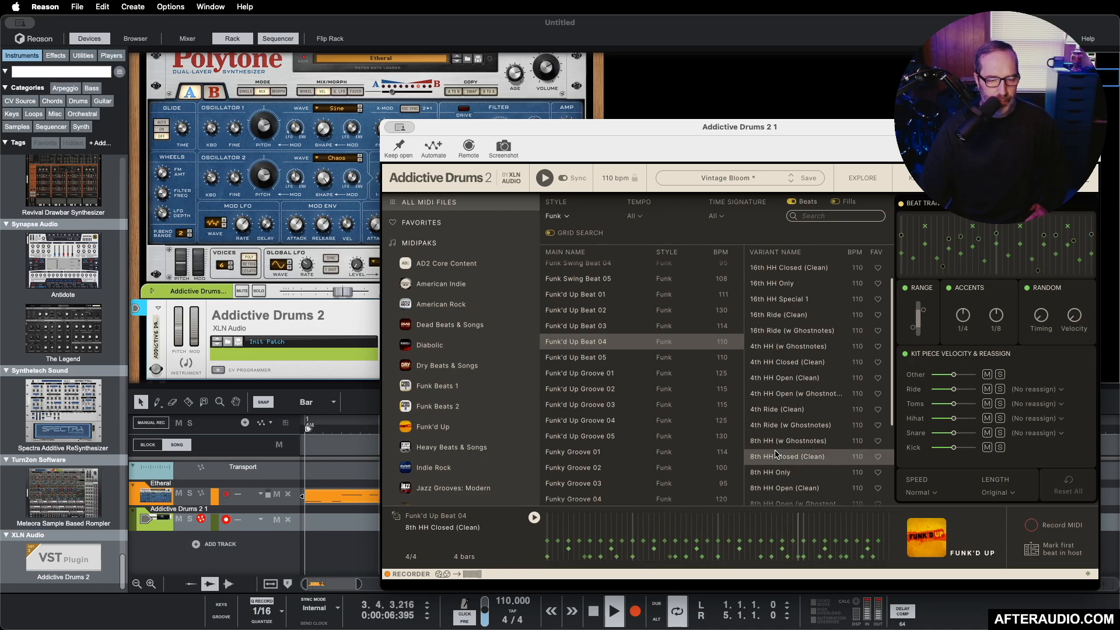
scroll(775, 454, "down", 1)
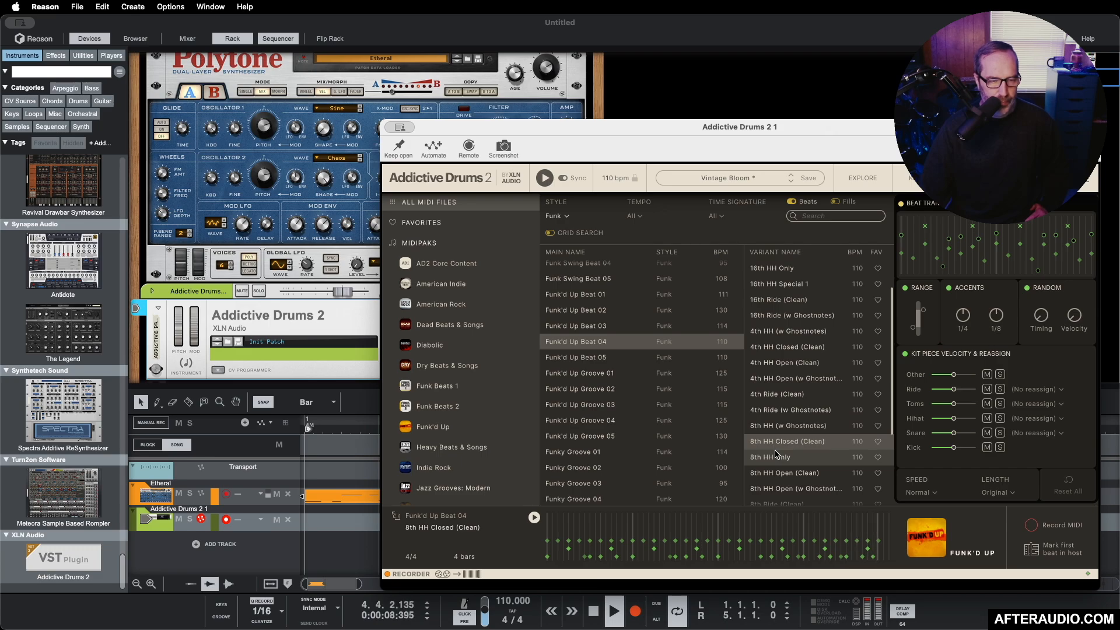
Step: Place the 8th HH Closed (Clean) beat on the Addictive Drums 2 track at bar 1, clear the plugin window away and stop playback
left_click_drag(523, 132, 620, 140)
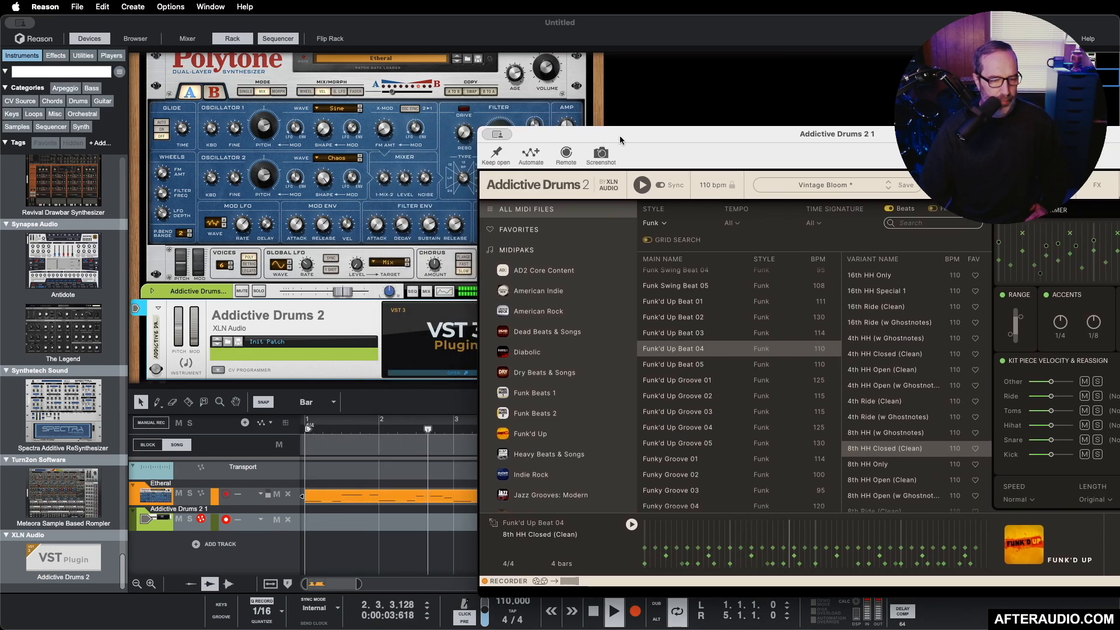
left_click_drag(494, 528, 324, 530)
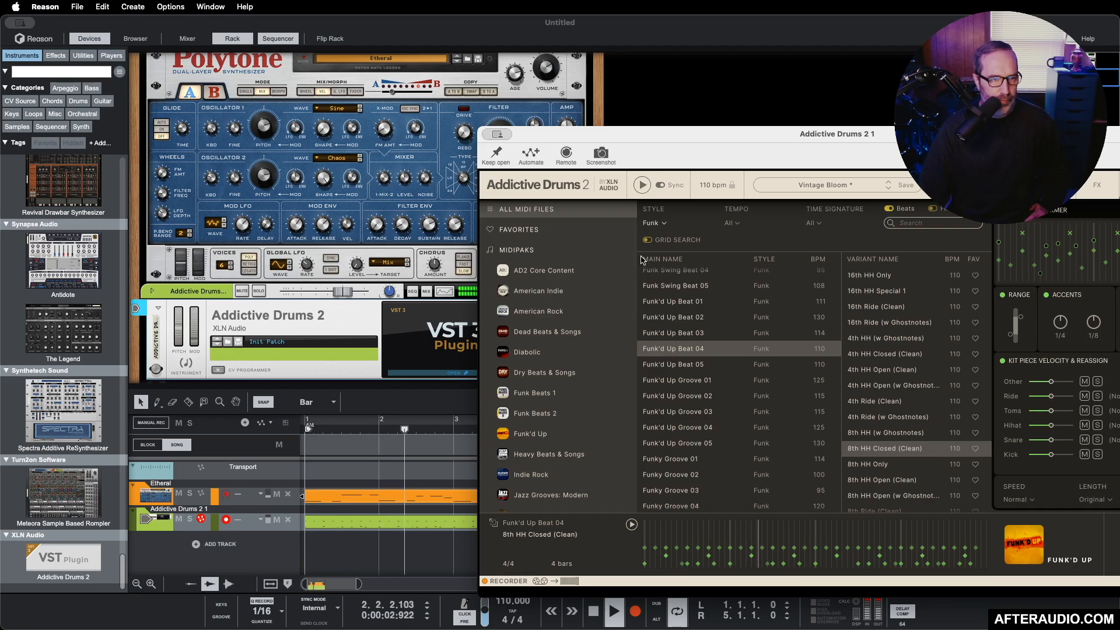
left_click_drag(747, 141, 1119, 156)
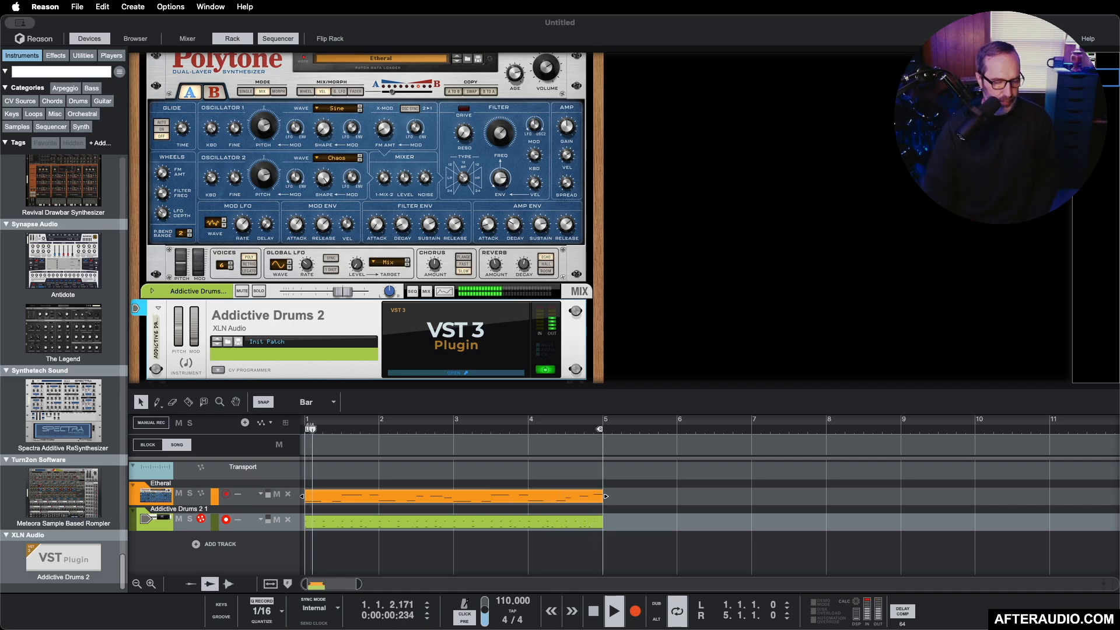
key("space")
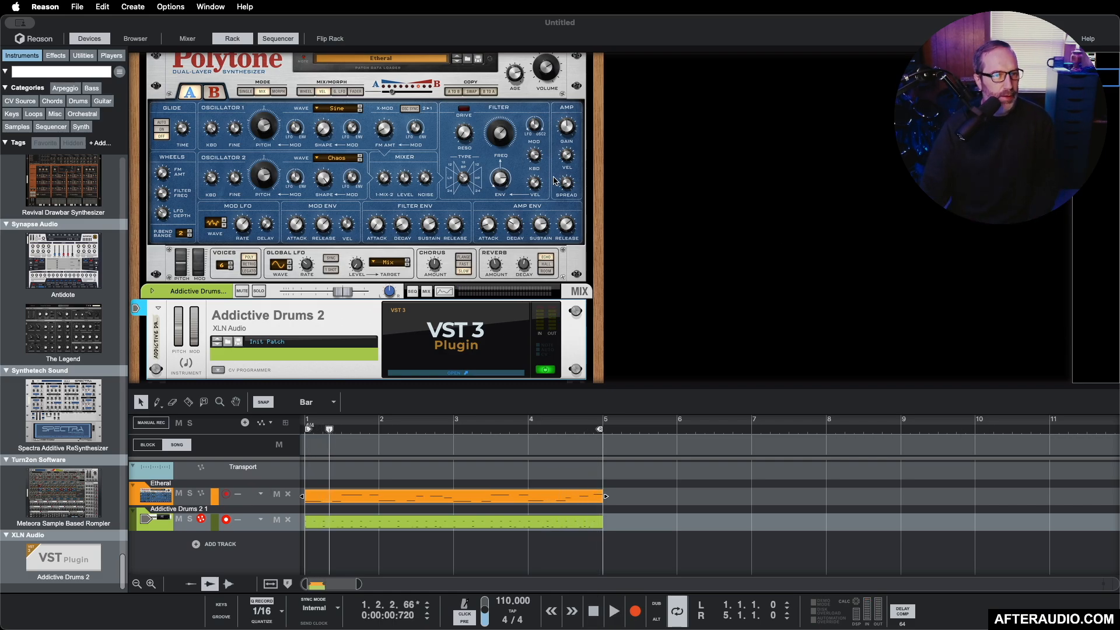
Step: Show the mixer and bring up the Edit page of Addictive Drums 2 while the loop plays
left_click(186, 38)
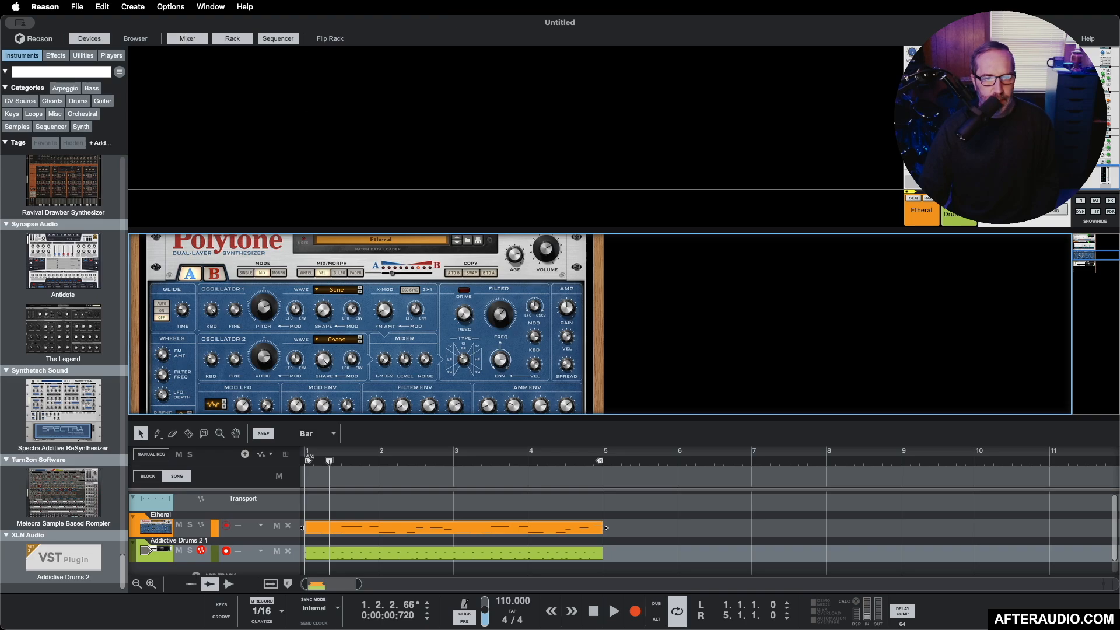
left_click(991, 146)
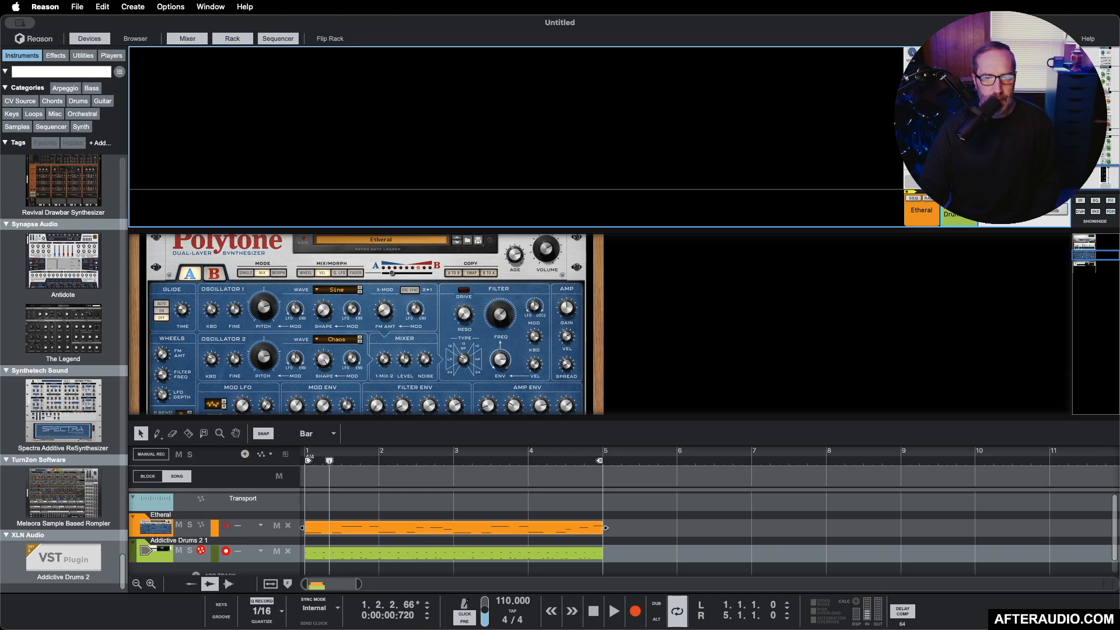
key("space")
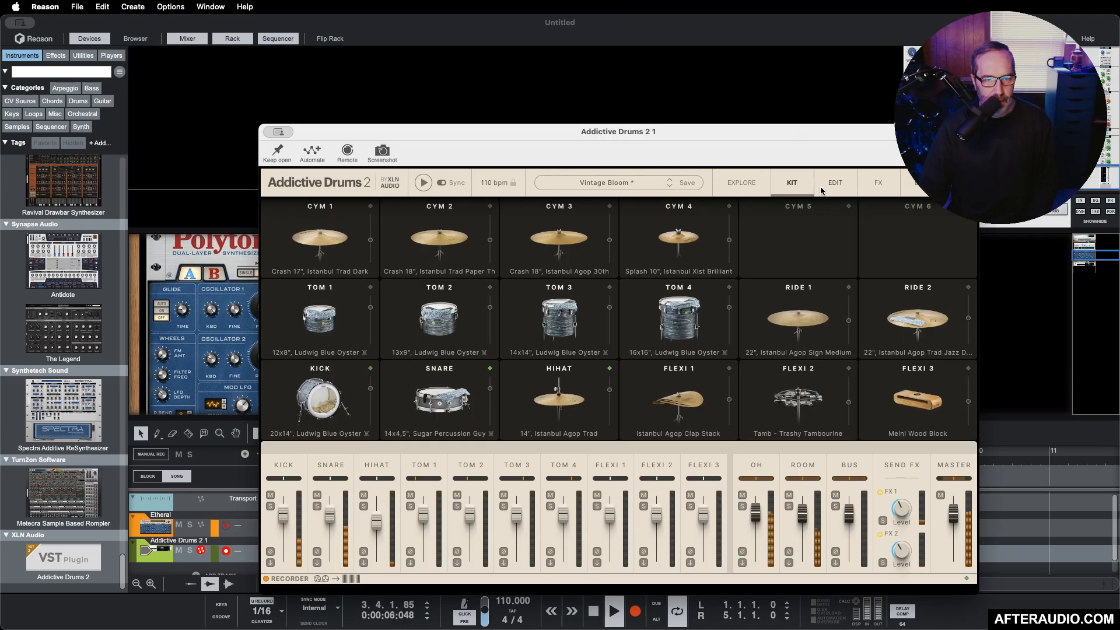
left_click(828, 186)
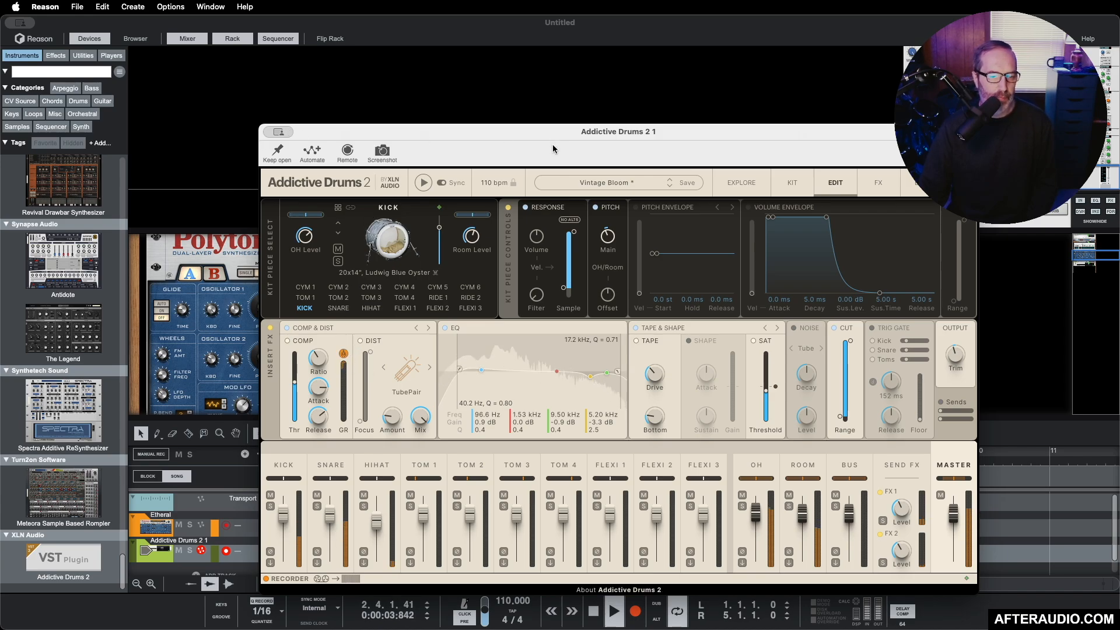
left_click_drag(546, 134, 1119, 195)
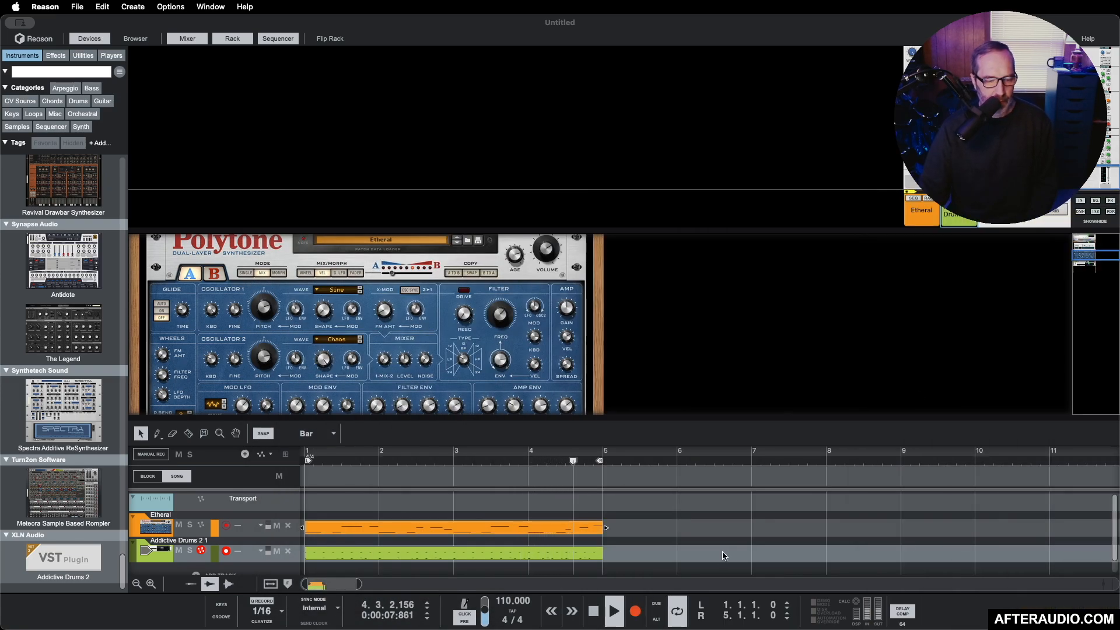
left_click(594, 620)
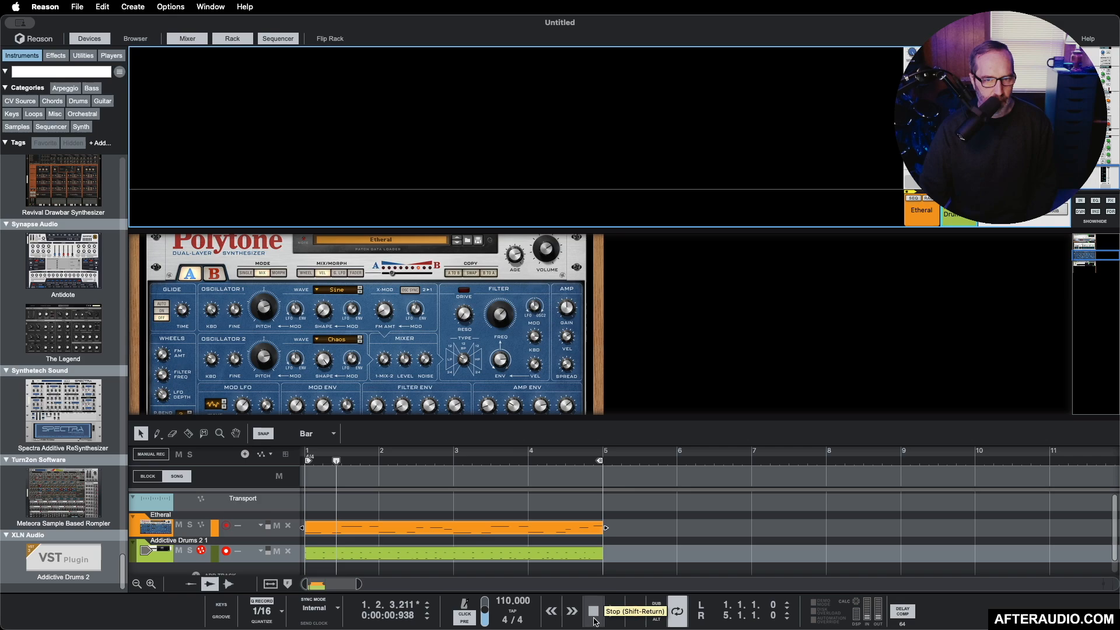
Step: Add the TransFluxer LoFi Soundscaping Multi FX effect to the rack directly below Addictive Drums 2
scroll(731, 274, "down", 5)
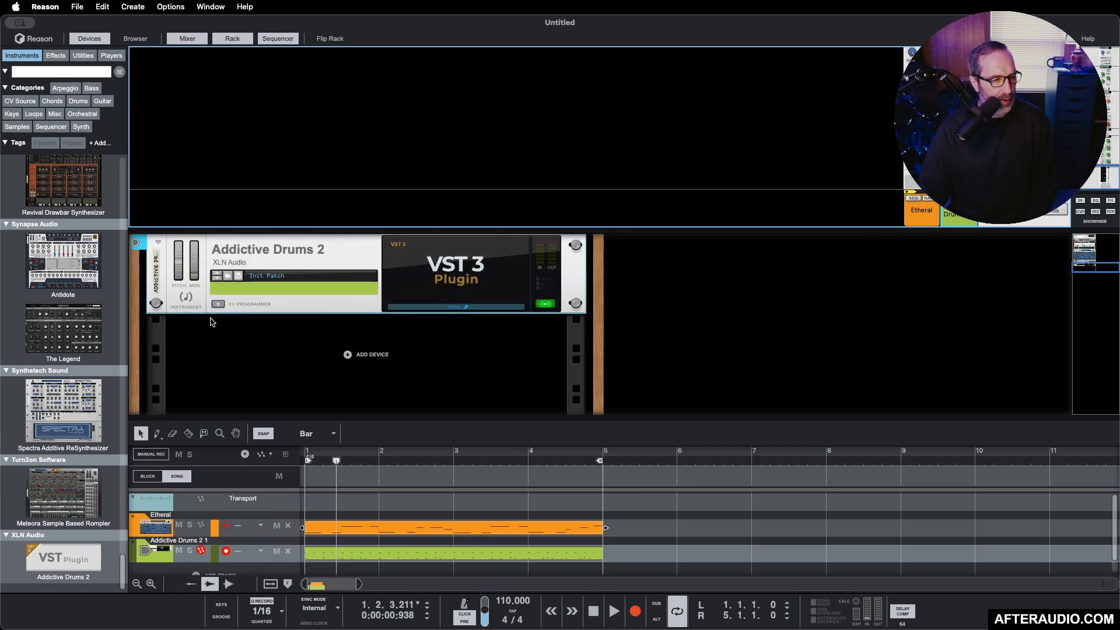
scroll(82, 324, "up", 15)
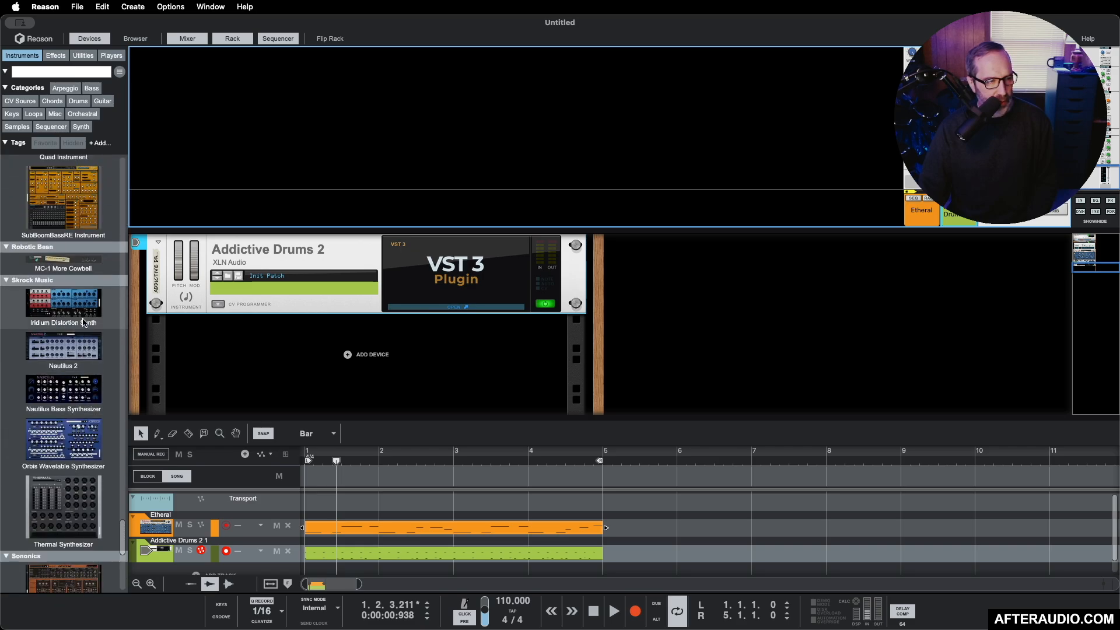
scroll(85, 321, "up", 10)
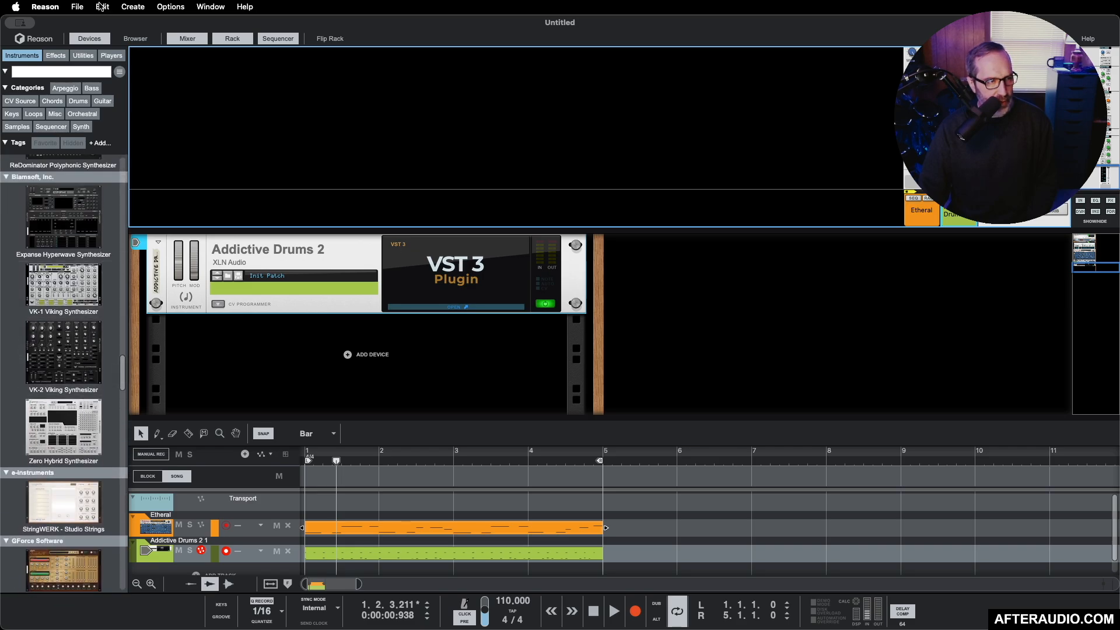
scroll(74, 312, "up", 15)
scroll(75, 312, "up", 10)
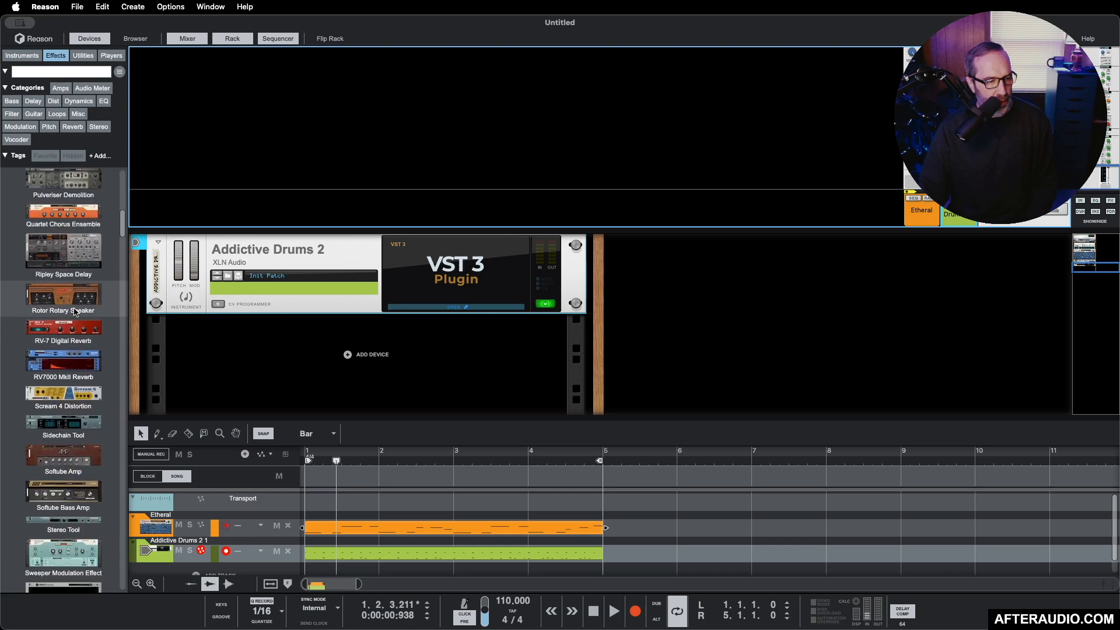
scroll(75, 312, "down", 5)
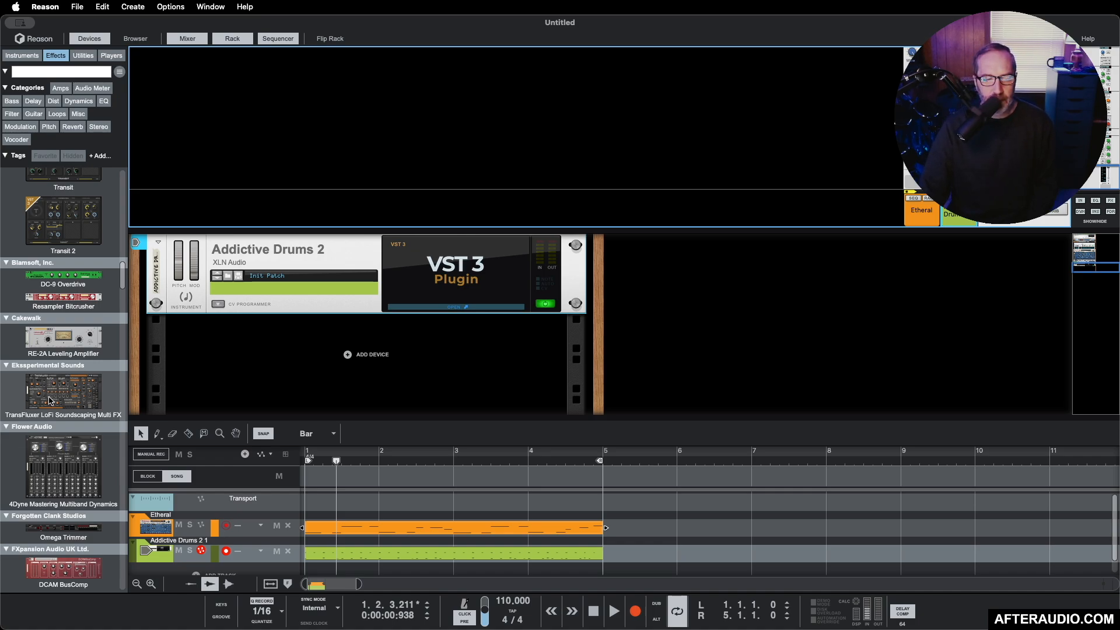
left_click_drag(50, 400, 250, 334)
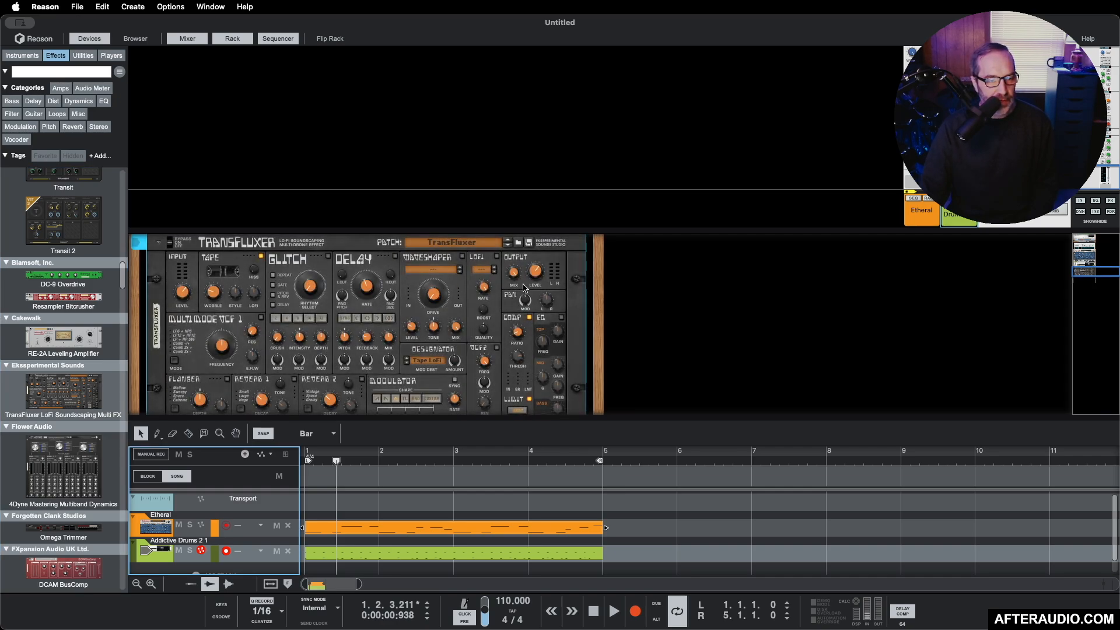
scroll(378, 374, "down", 2)
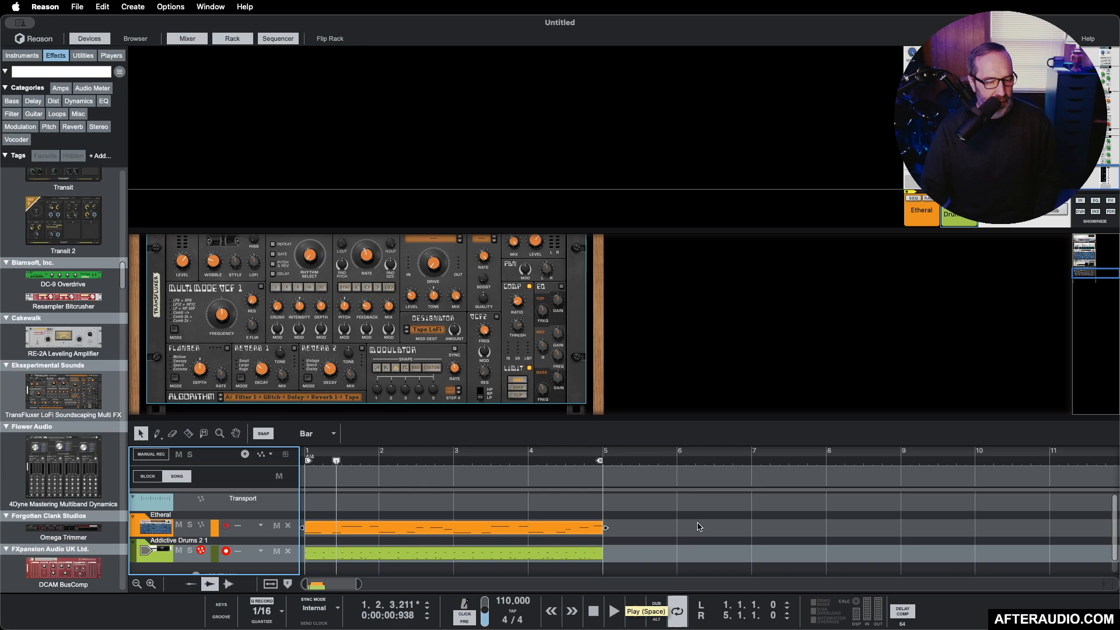
Step: Play the loop and audition the TransFluxer patches Wonk The Hassle - FLVZ, Your Radio and WaterBrokdVox - FLVZ on the drums
left_click(613, 611)
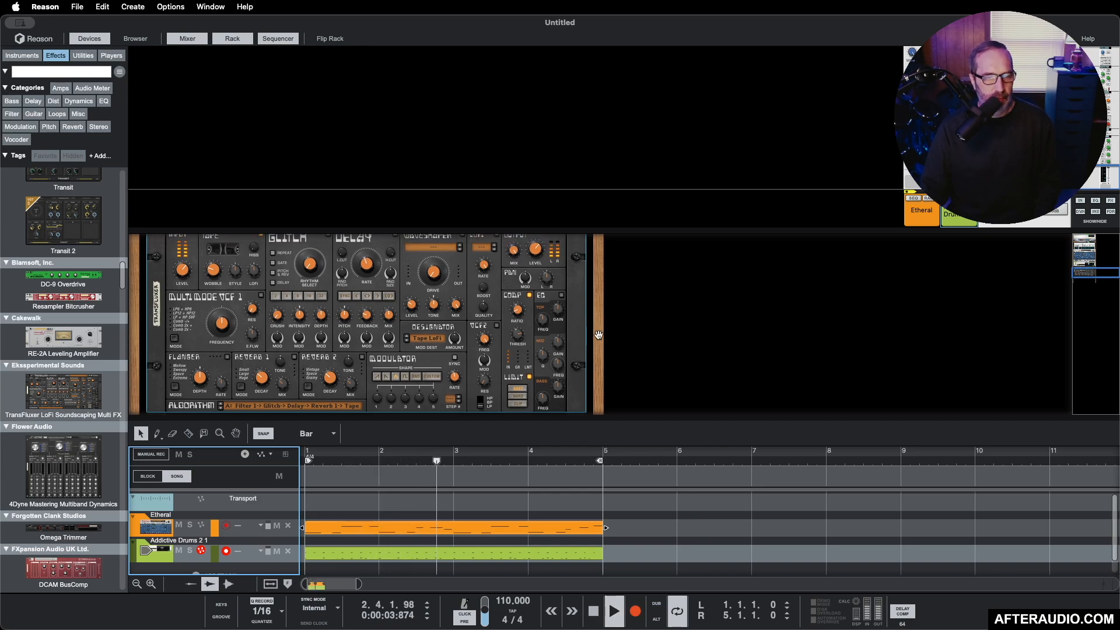
scroll(598, 334, "up", 3)
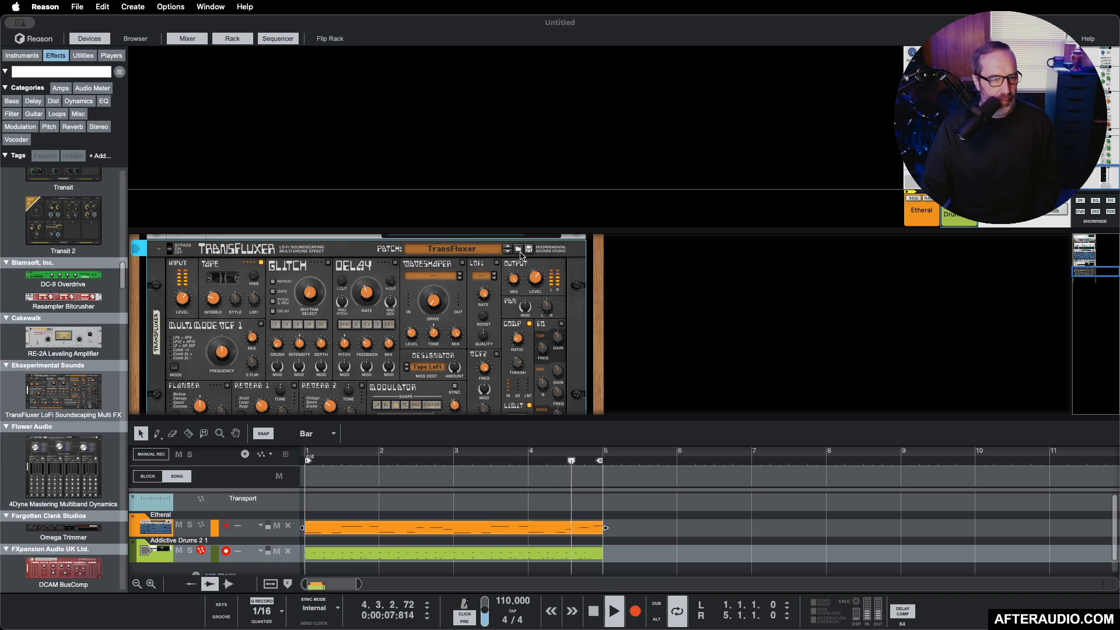
left_click(518, 248)
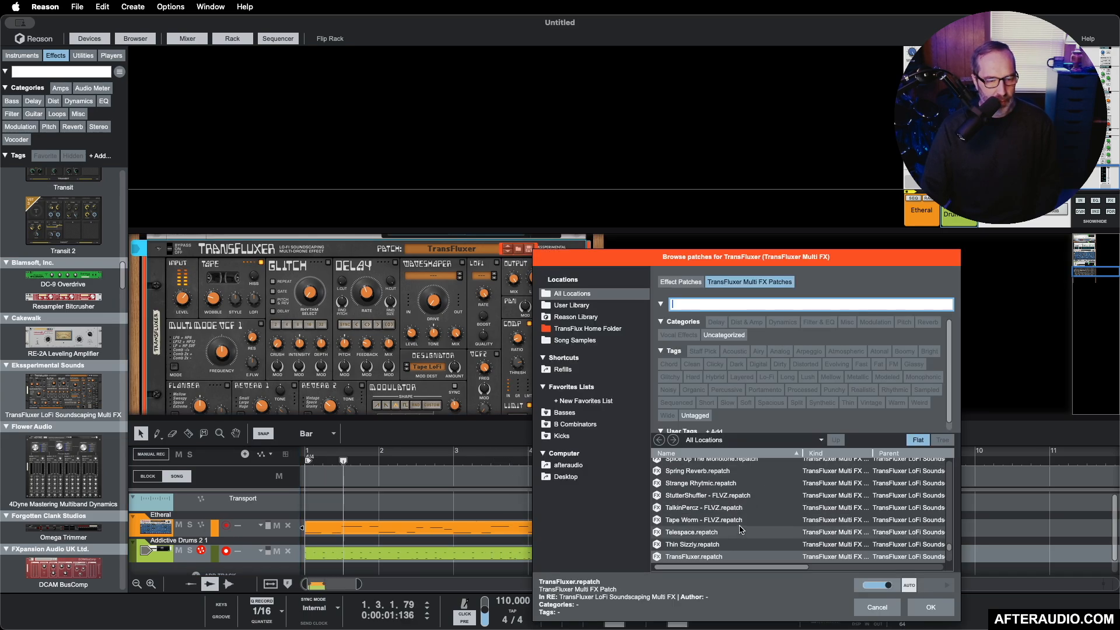
scroll(739, 528, "down", 5)
scroll(739, 527, "down", 1)
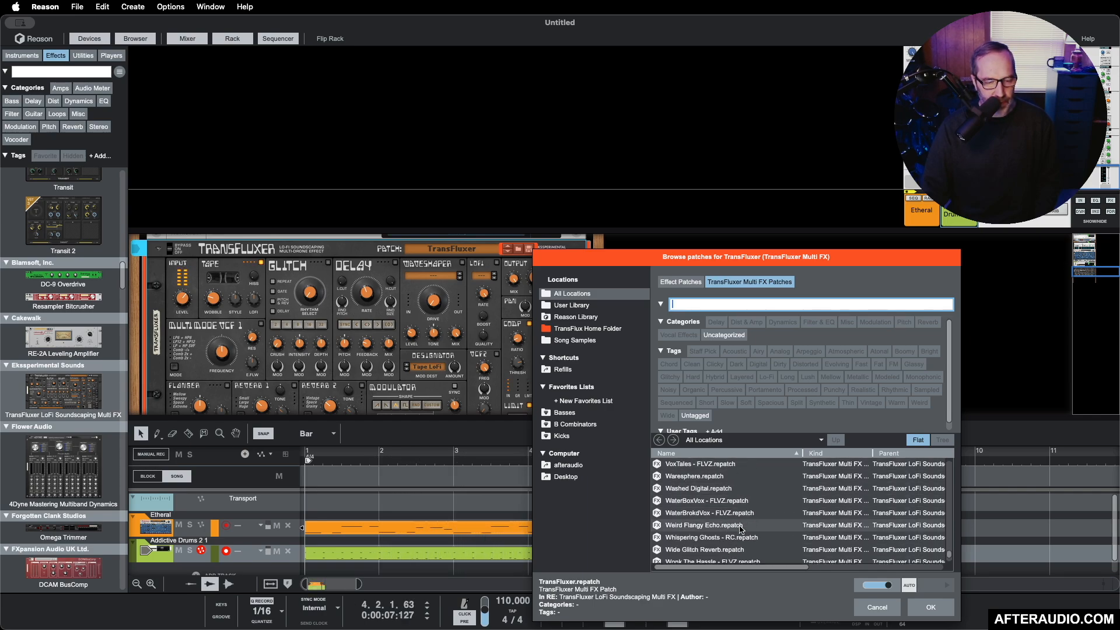
scroll(739, 527, "down", 4)
left_click(718, 531)
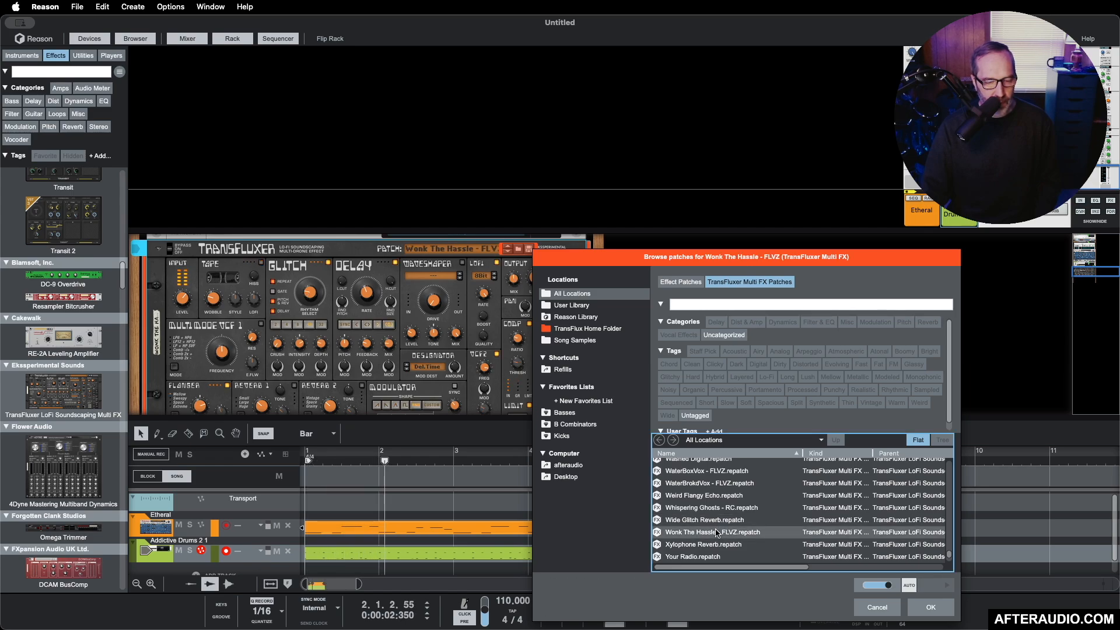
left_click(712, 558)
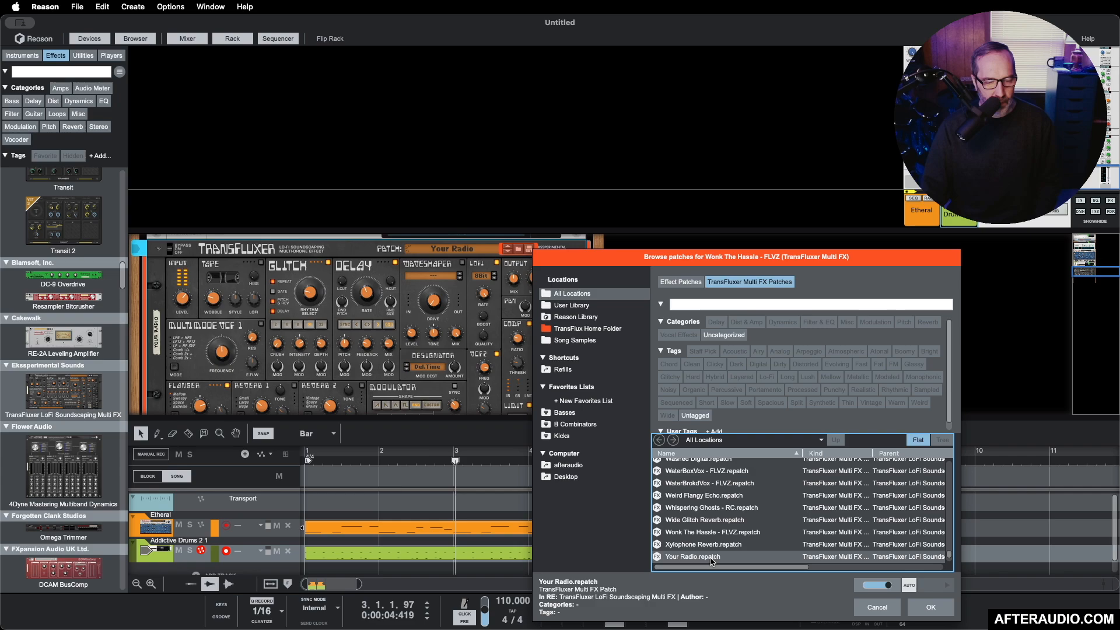
left_click(694, 483)
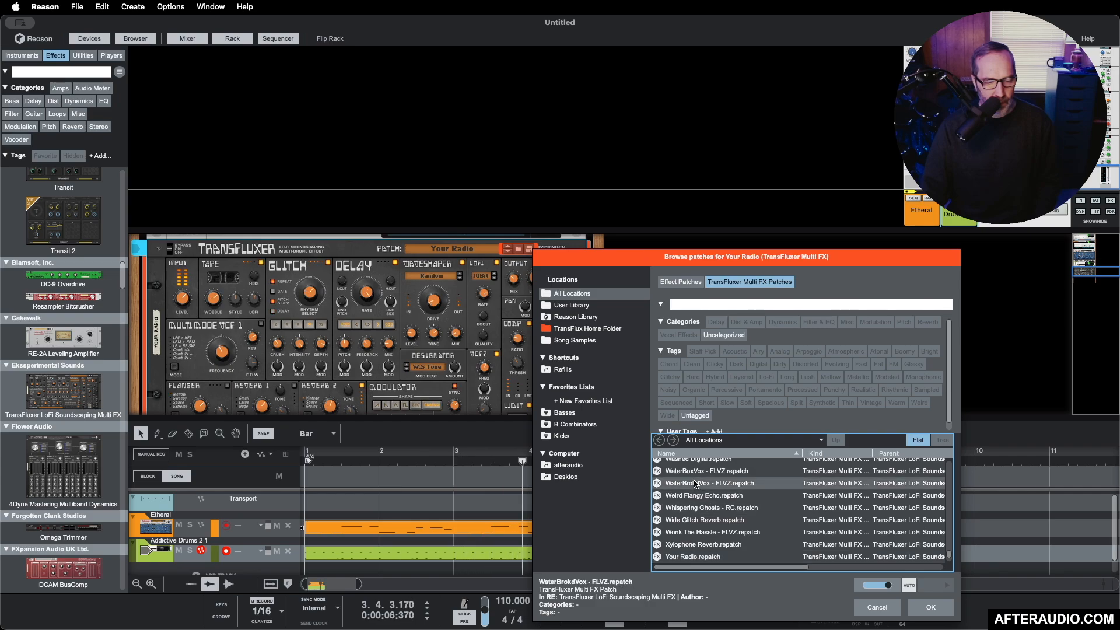
Step: Audition the TransFluxer patches Trum Dransform, Trash Palace Funk and Telespace against the playing loop
scroll(695, 483, "up", 3)
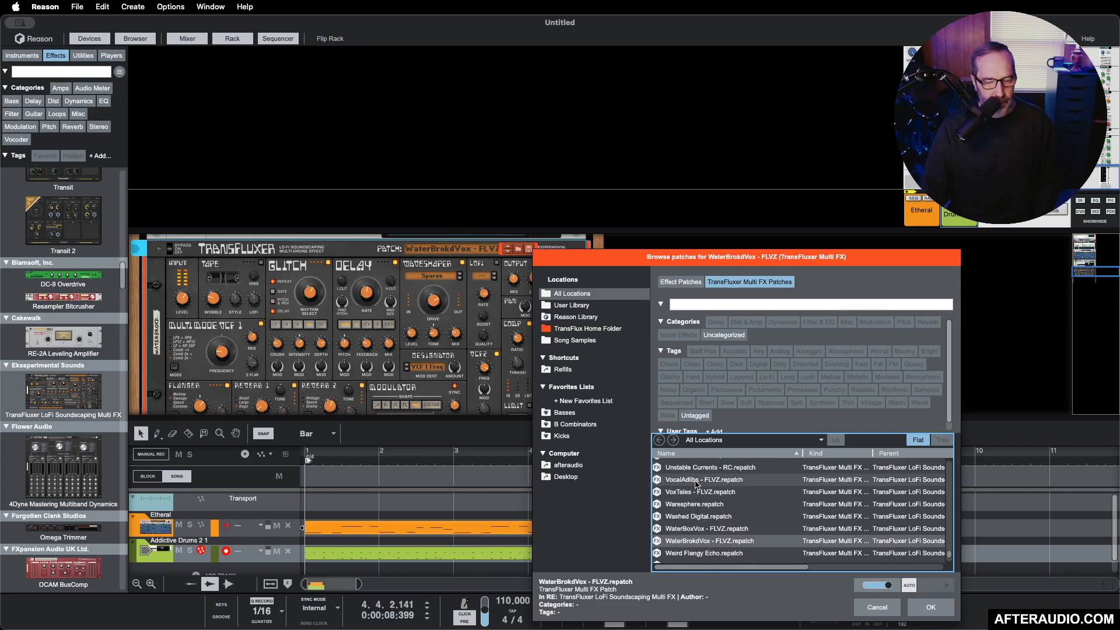
scroll(696, 483, "up", 2)
left_click(695, 483)
left_click_drag(706, 567, 703, 565)
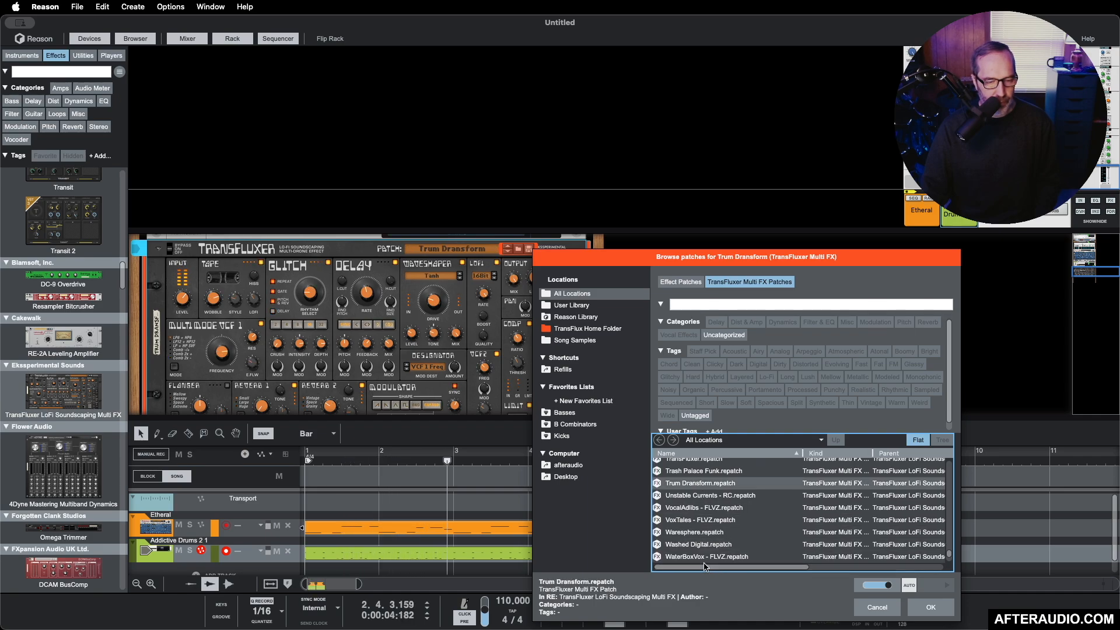
left_click(716, 471)
scroll(716, 471, "up", 2)
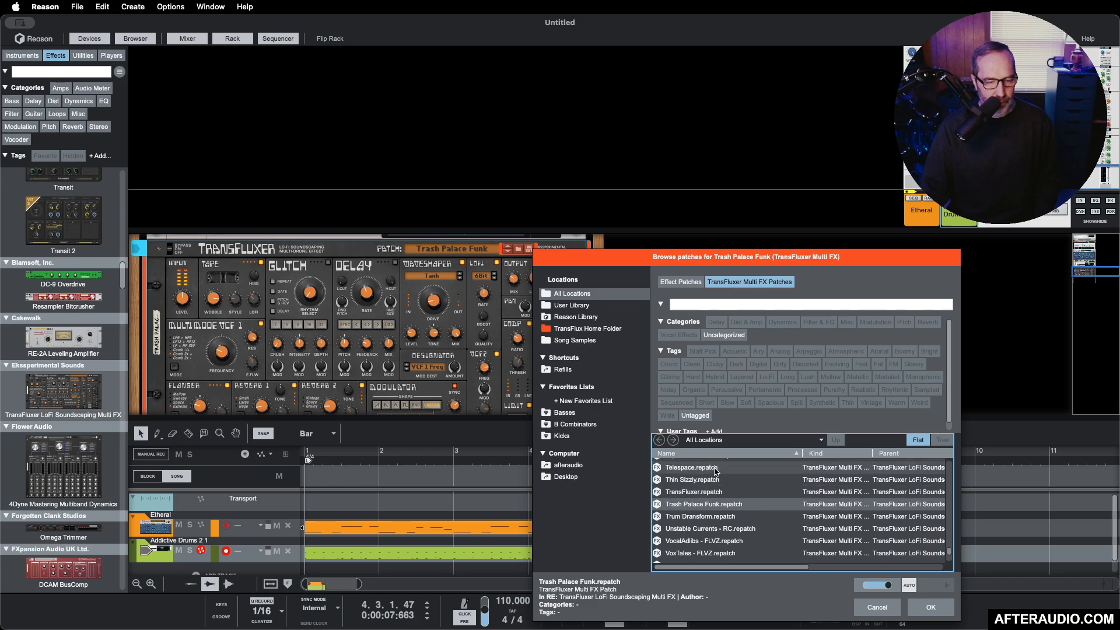
left_click(716, 470)
Step: Audition the TransFluxer patches Saturated Tape and Saturated blips - RC against the playing loop
scroll(716, 471, "up", 5)
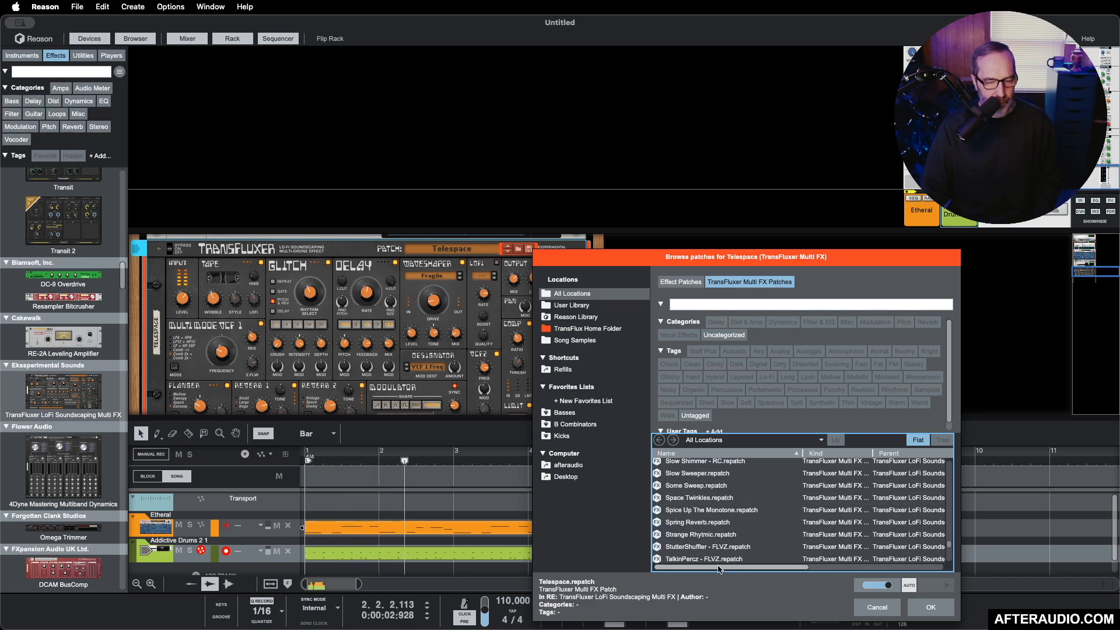
scroll(715, 541, "up", 3)
scroll(721, 514, "up", 2)
left_click(704, 493)
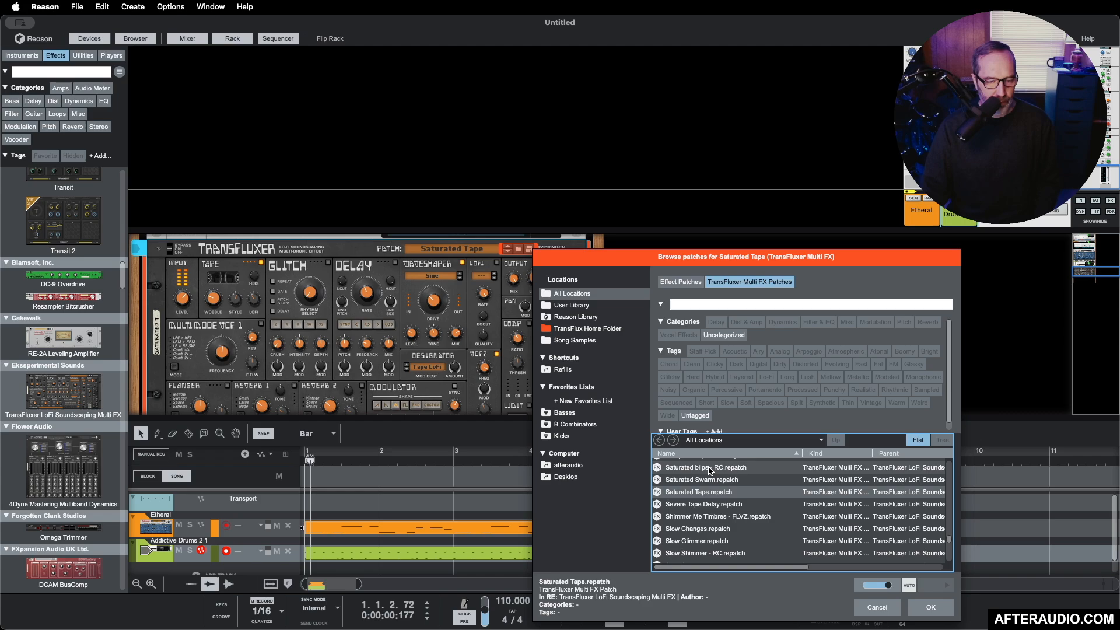
left_click(709, 468)
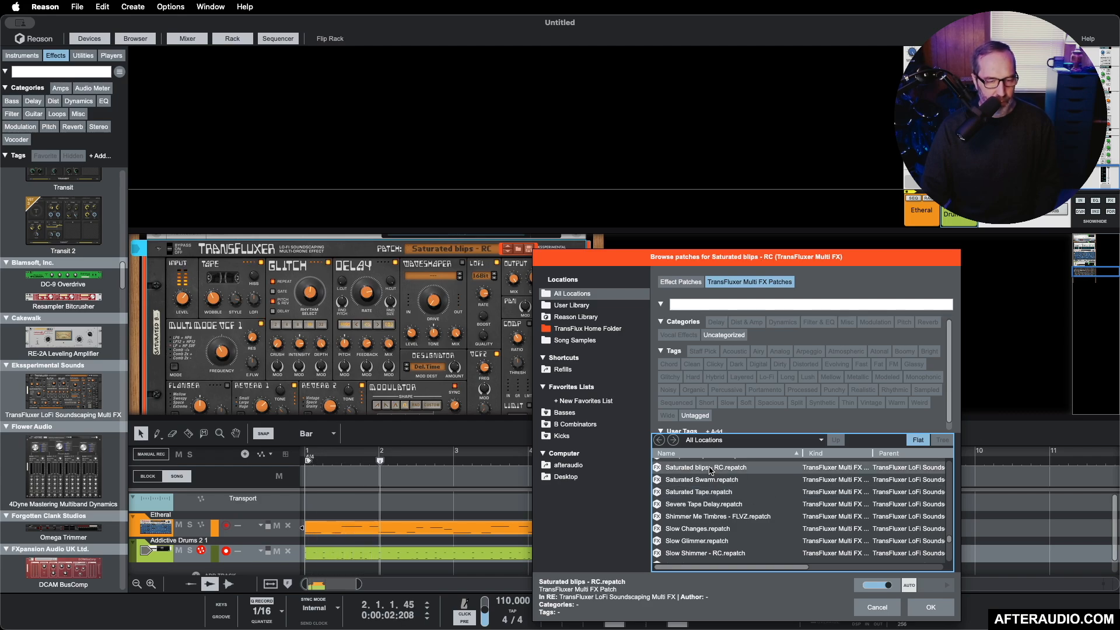
Step: Audition the TransFluxer patches Saturated Swarm, Rhythmic Disty and Rhythmic Cuts against the playing loop
left_click(711, 480)
scroll(716, 494, "up", 3)
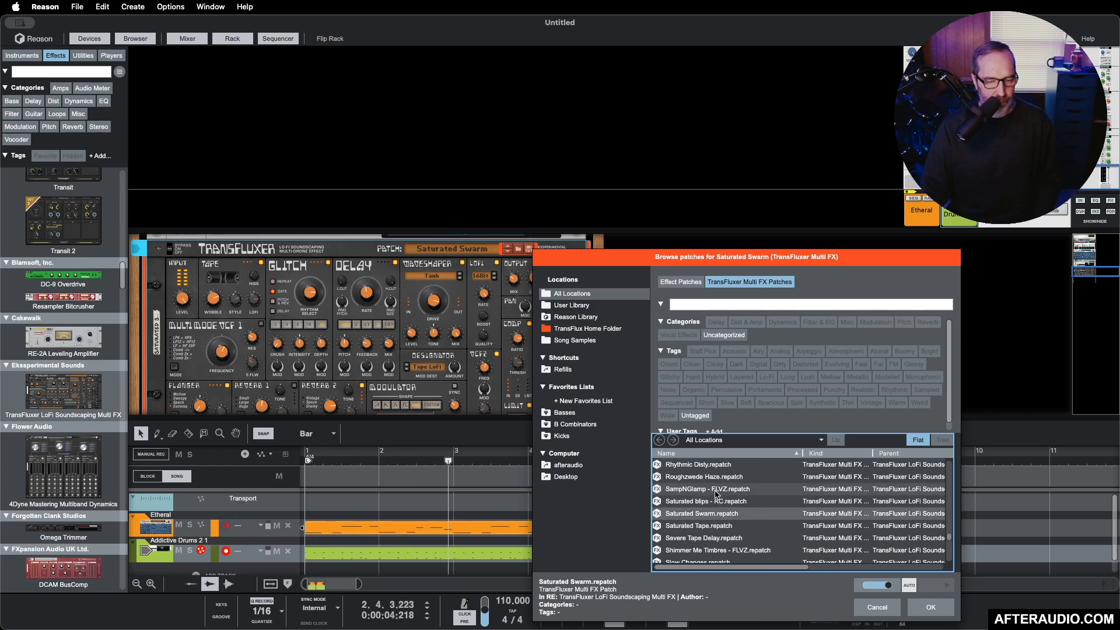
scroll(716, 495, "up", 2)
left_click(716, 494)
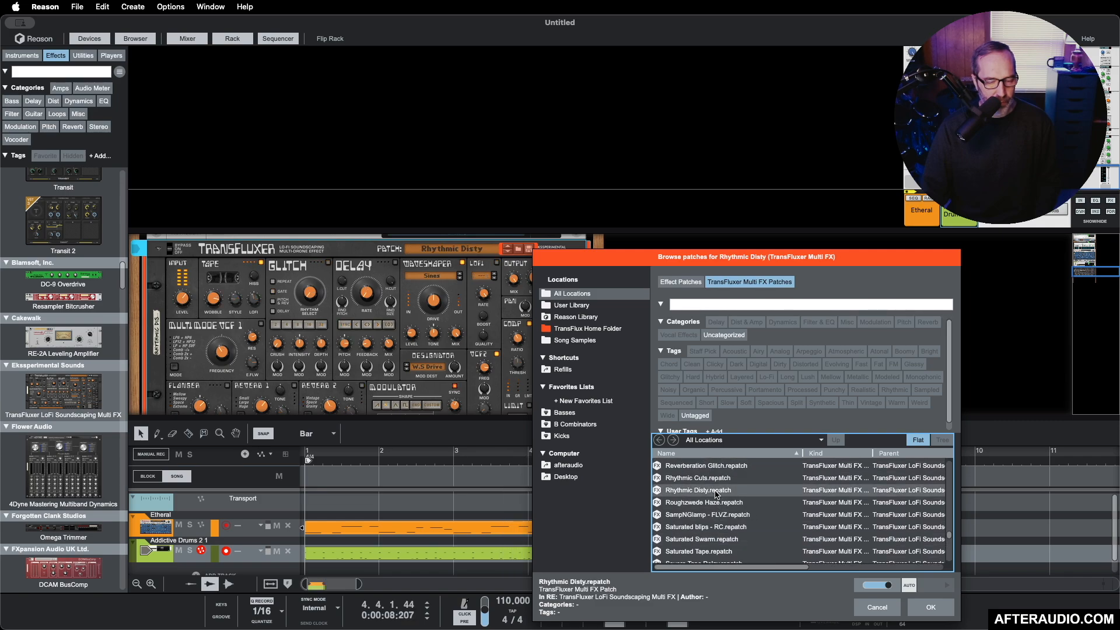
left_click(716, 478)
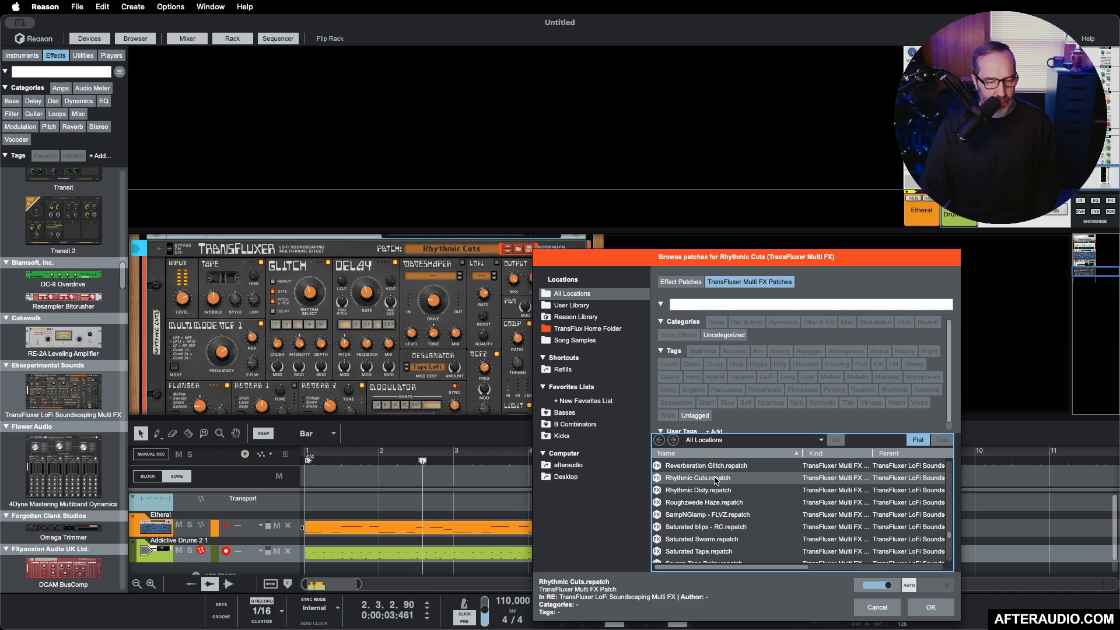
Step: Audition the TransFluxer patches Pluck This - FLVZ and Phasey Spring against the playing loop
scroll(716, 479, "up", 4)
left_click(716, 475)
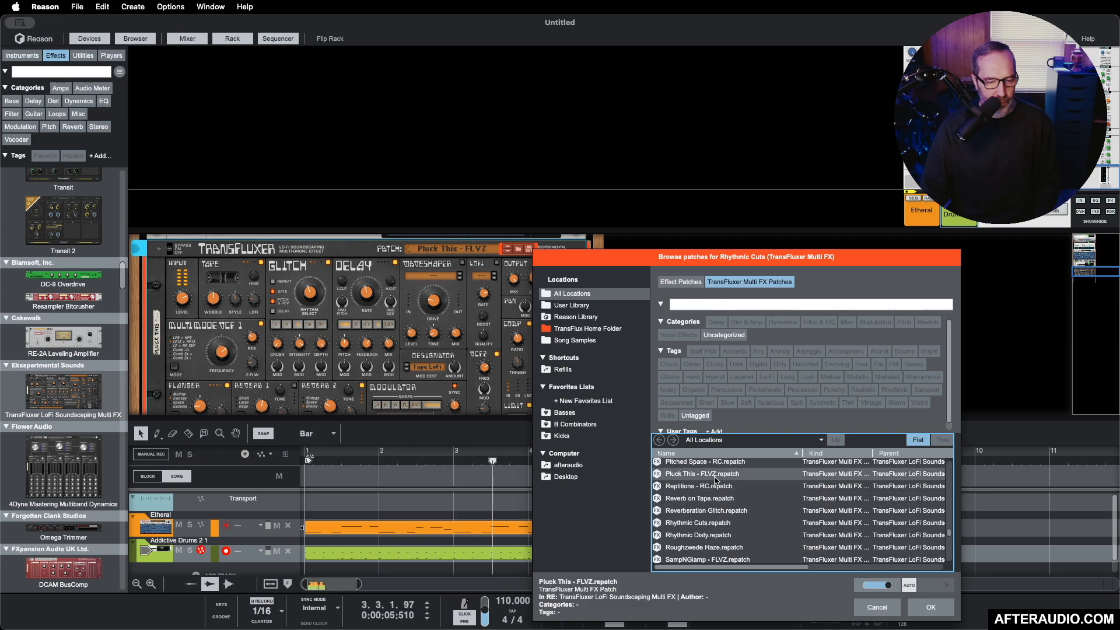
scroll(716, 478, "up", 3)
left_click(715, 476)
scroll(716, 479, "up", 4)
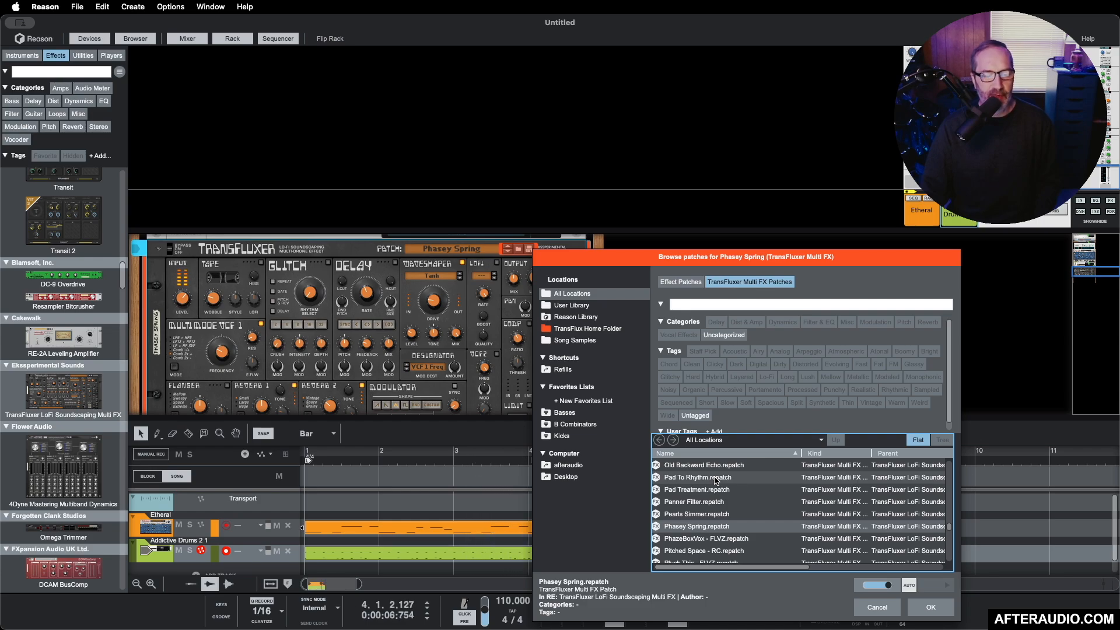
Step: Audition the TransFluxer patches Pad To Rhythm, Pad Treatment and Off Beat Scene - RC against the playing loop
left_click(708, 478)
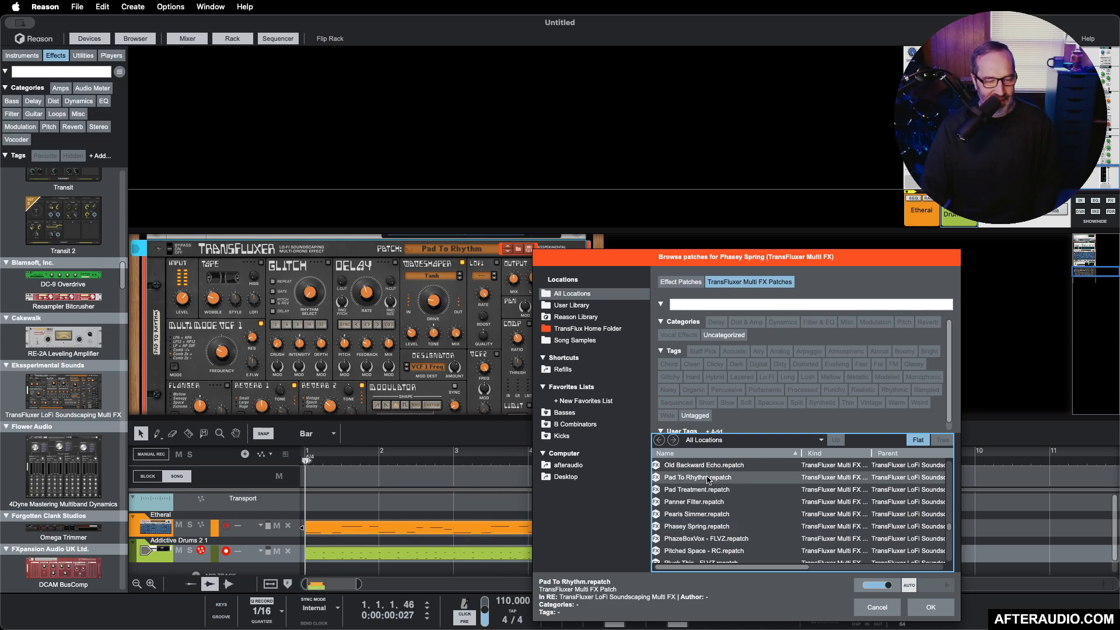
left_click(708, 491)
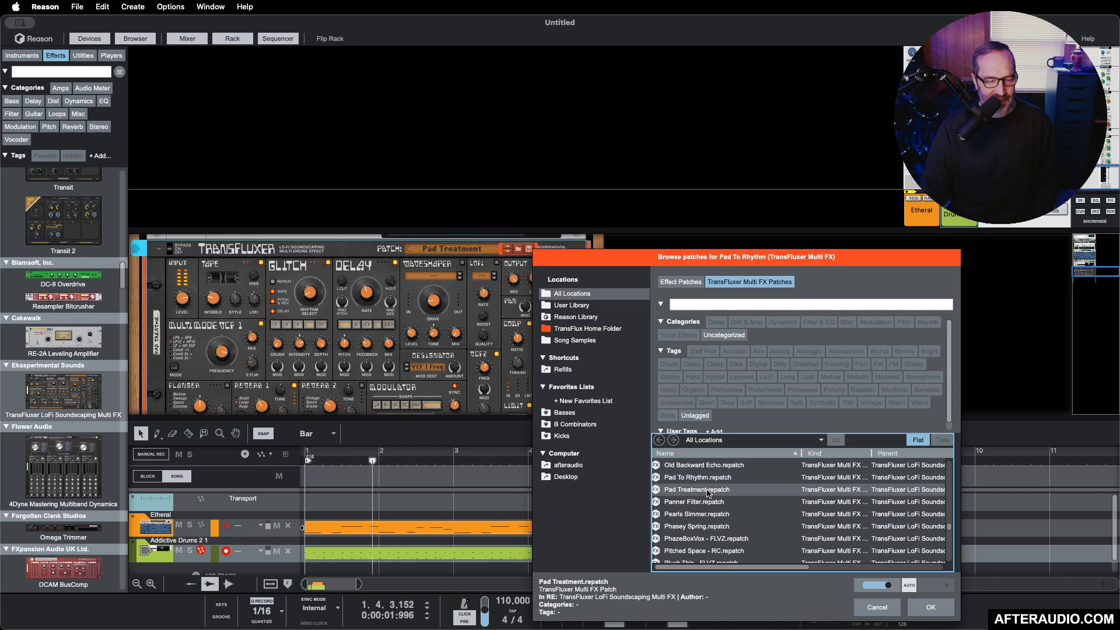
scroll(706, 489, "up", 3)
left_click(707, 489)
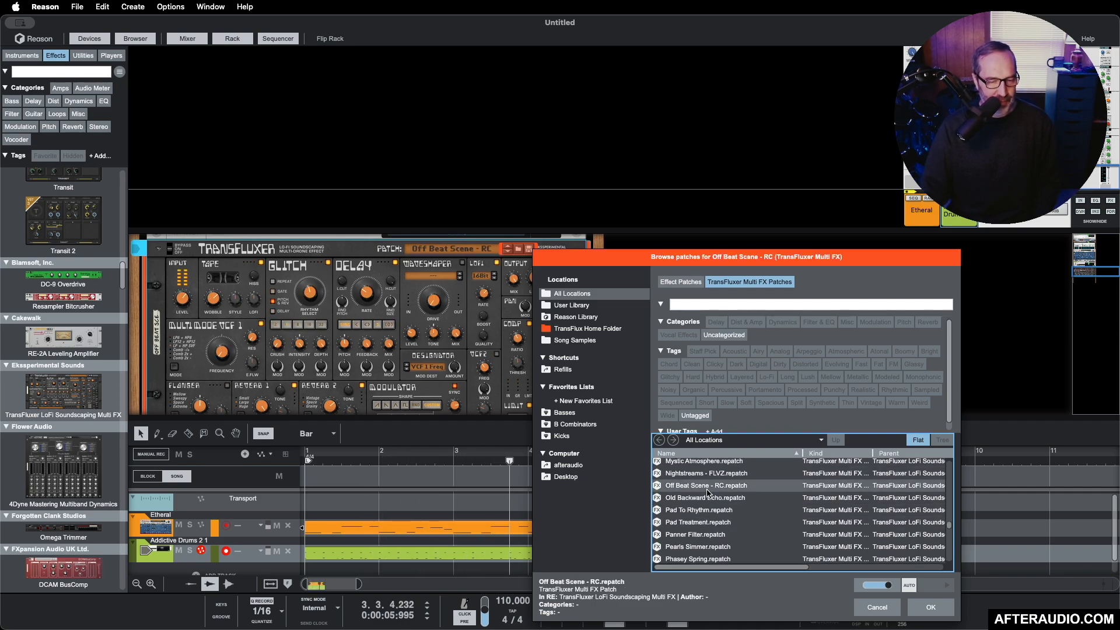
Step: Audition further TransFluxer patches, including Mode Industrial, Mega Reverb and LoFi Tape Flanger, against the playing loop
scroll(707, 492, "up", 2)
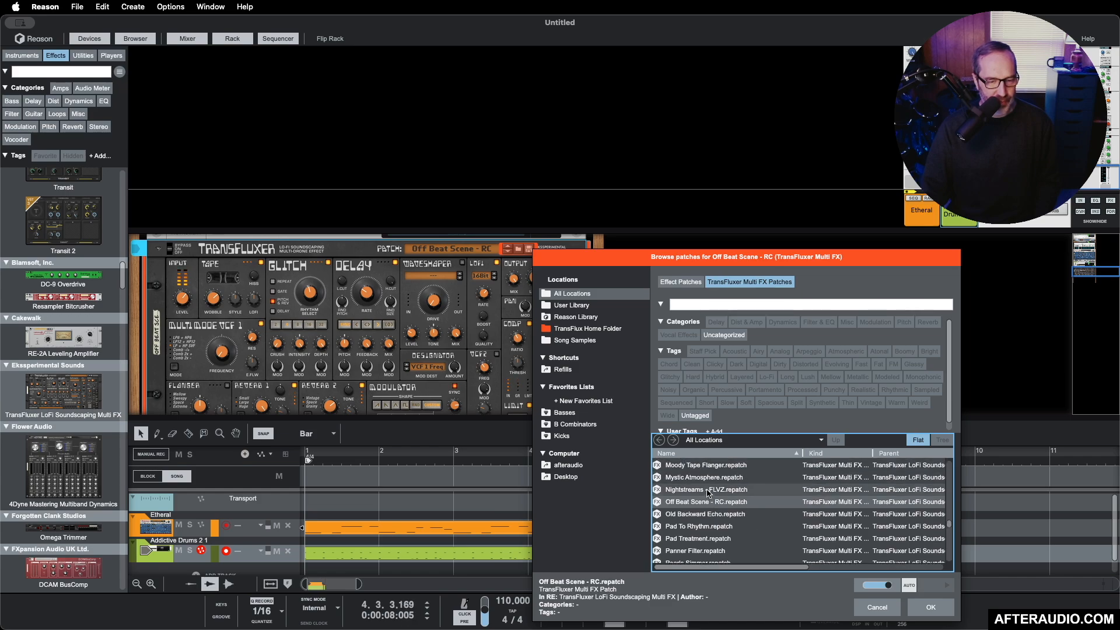
left_click(711, 481)
scroll(708, 484, "up", 4)
left_click(703, 489)
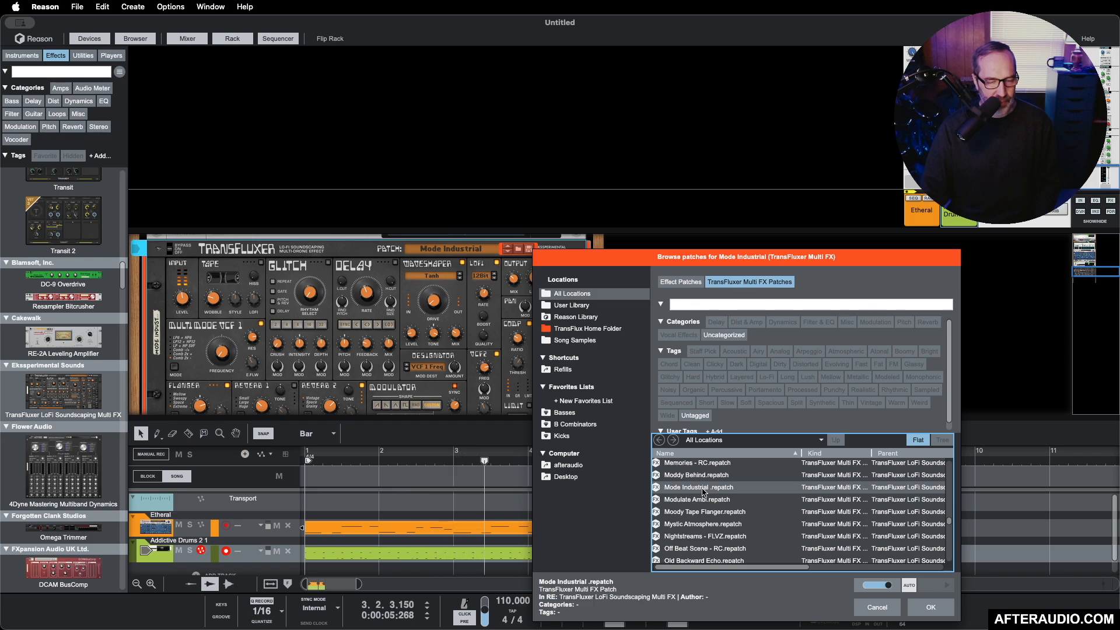
scroll(703, 492, "up", 3)
left_click(704, 482)
scroll(705, 483, "up", 3)
left_click(703, 479)
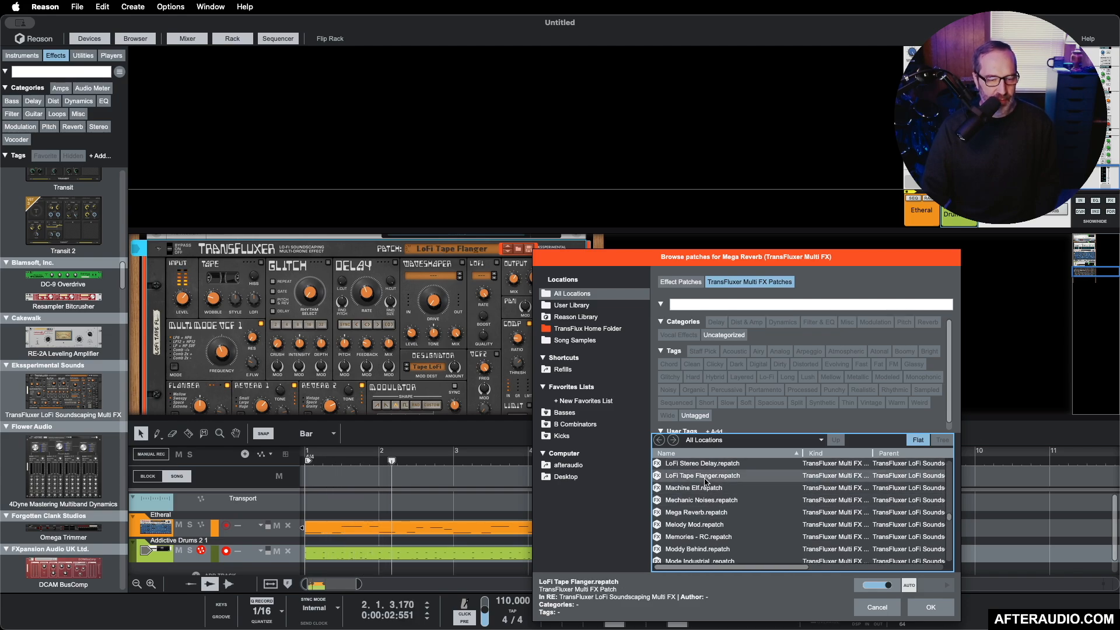
Step: Audition the TransFluxer patches LoFi Cassette, LoFi Stereo Delay and Lazershotta Drums - FLVZ against the playing loop
scroll(703, 479, "up", 3)
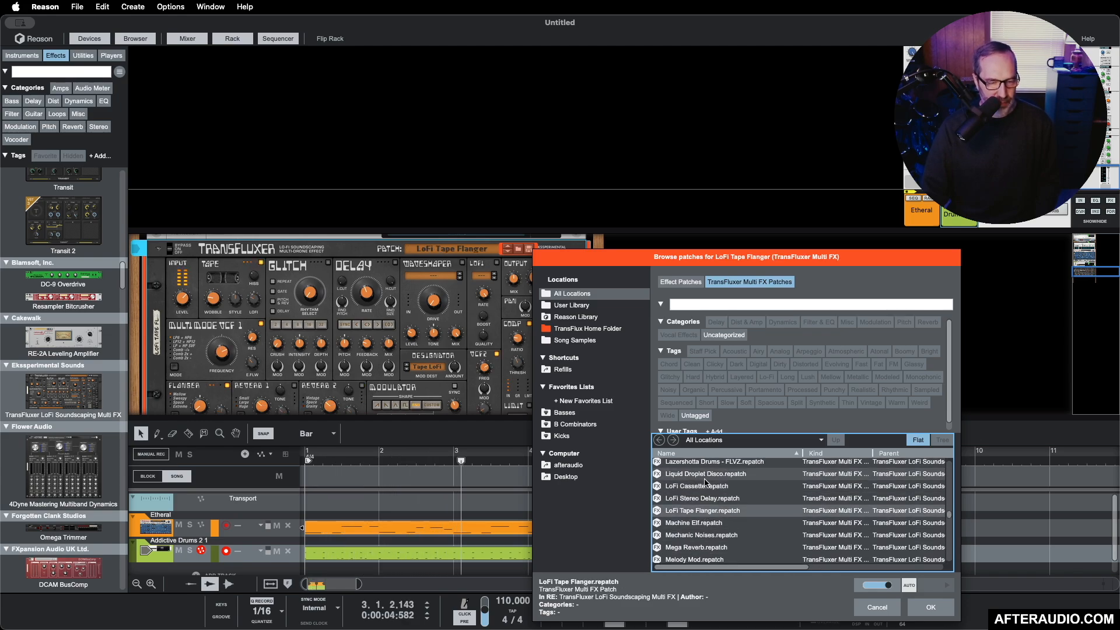
left_click(705, 485)
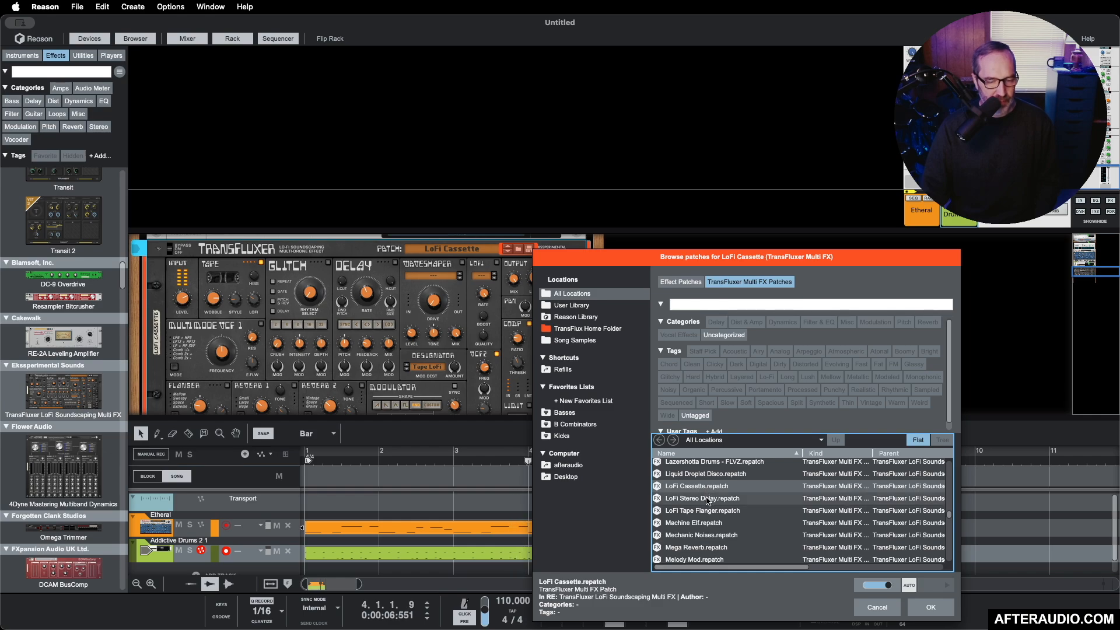
left_click(707, 499)
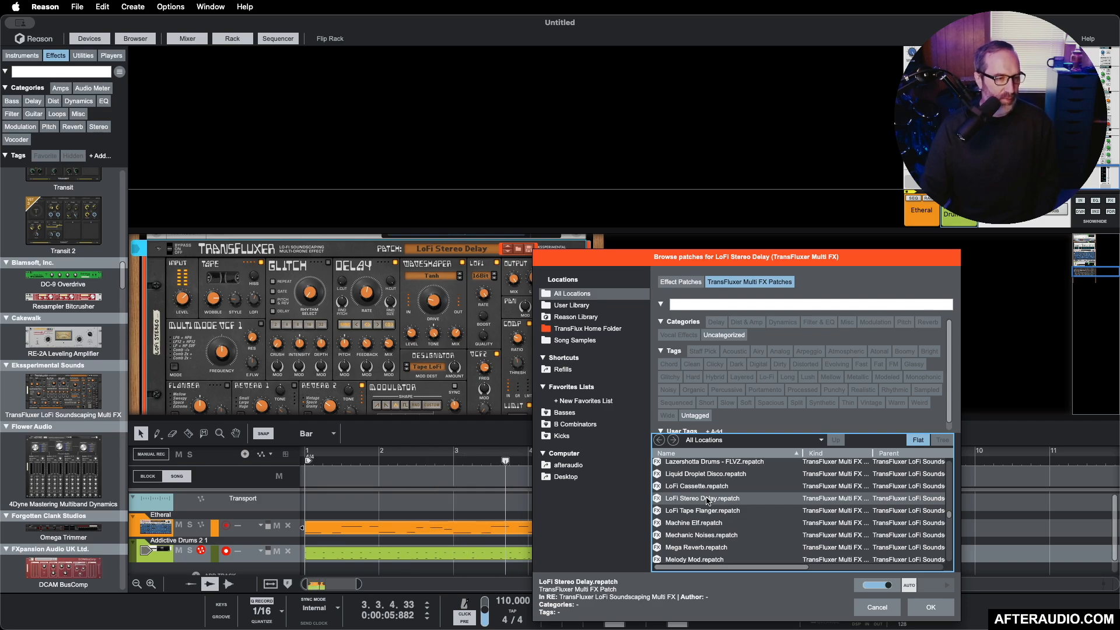
scroll(707, 501, "up", 1)
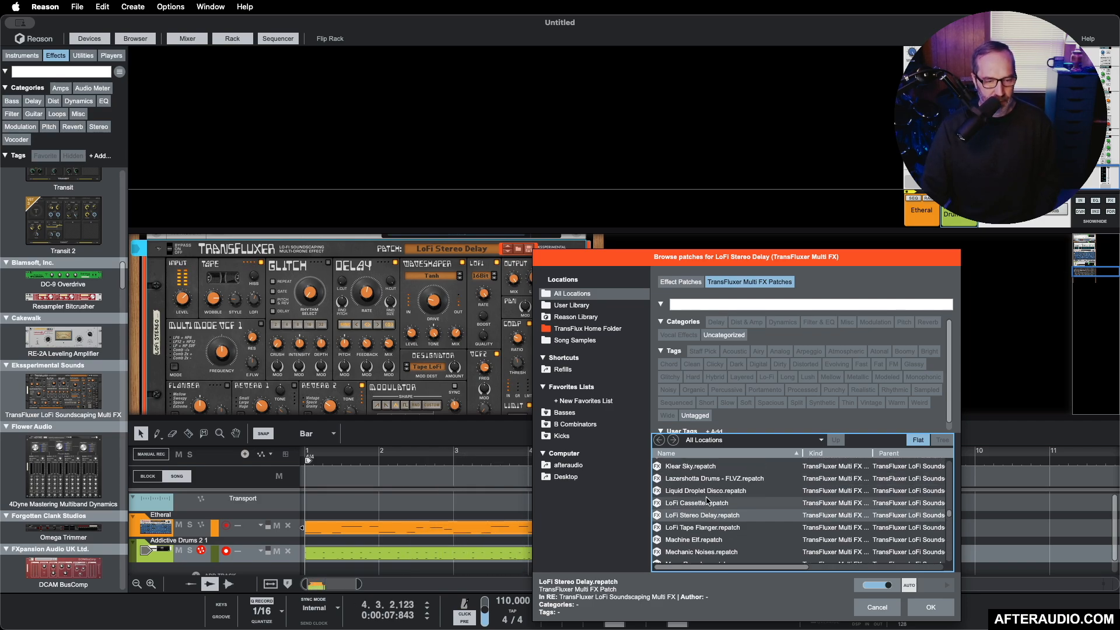
left_click(709, 483)
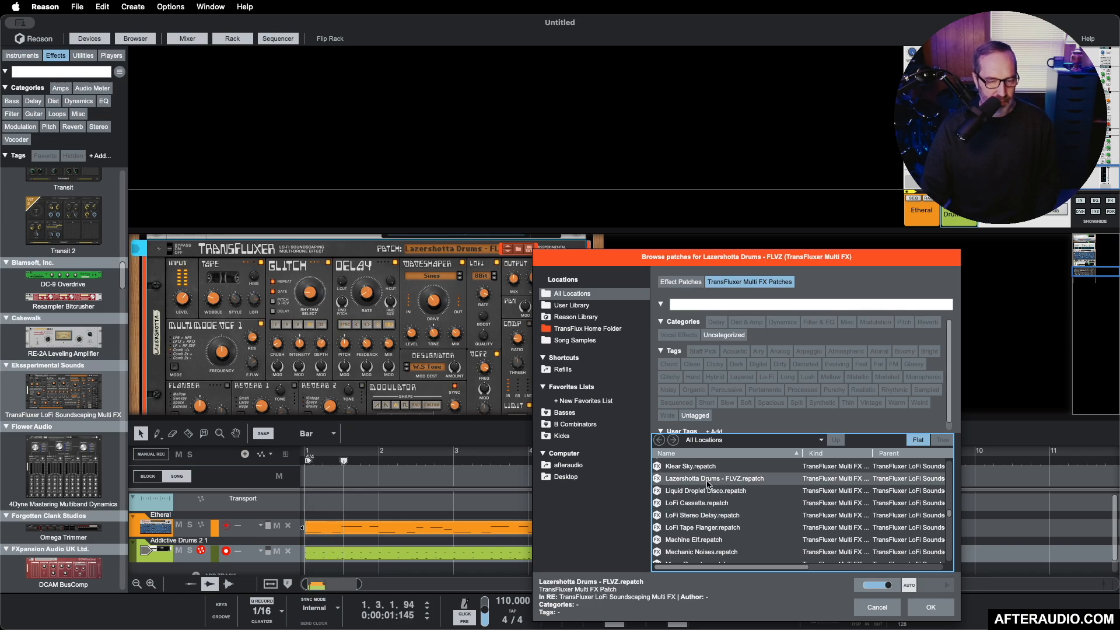
Step: Audition the TransFluxer patches Intenso, Huge Reverb, Hologram - RC and Hesitation - FLVZ against the playing loop
scroll(709, 483, "up", 5)
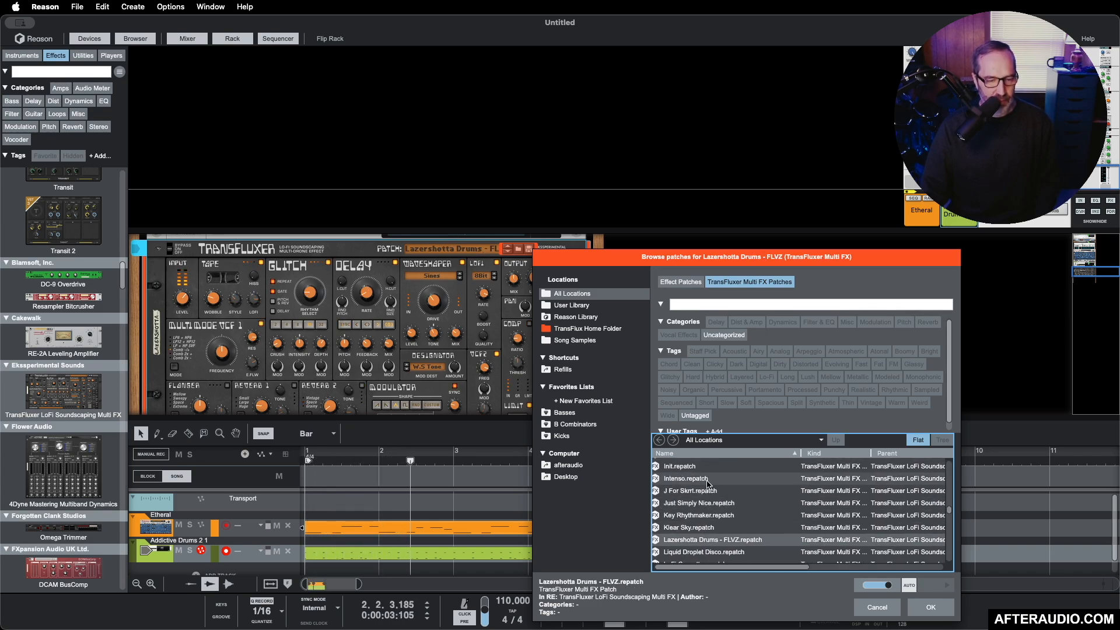
left_click(709, 480)
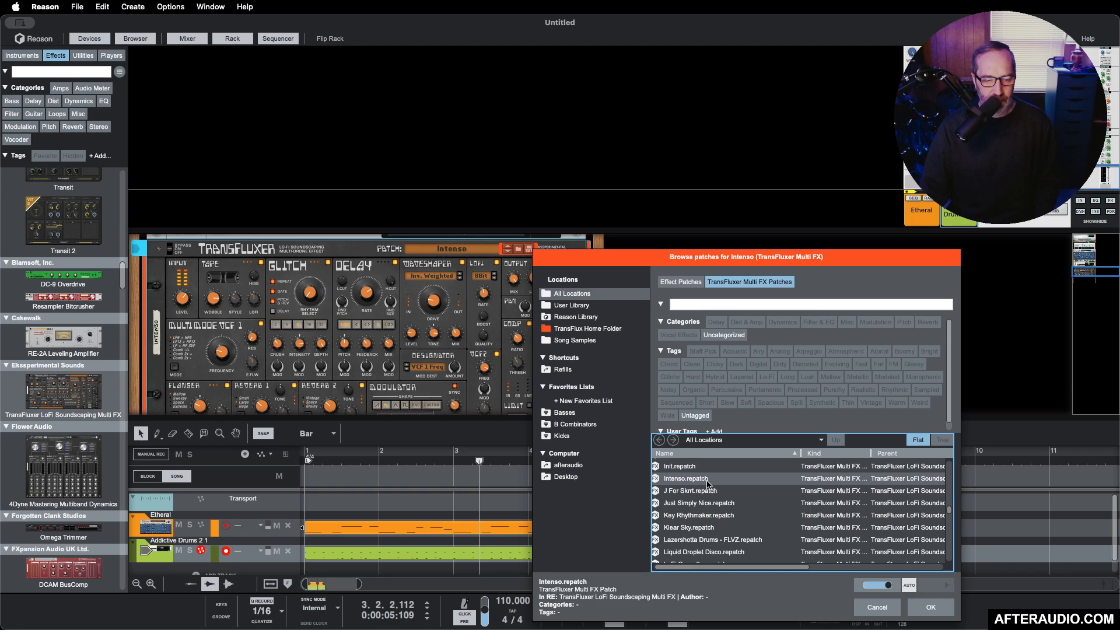
scroll(707, 483, "up", 5)
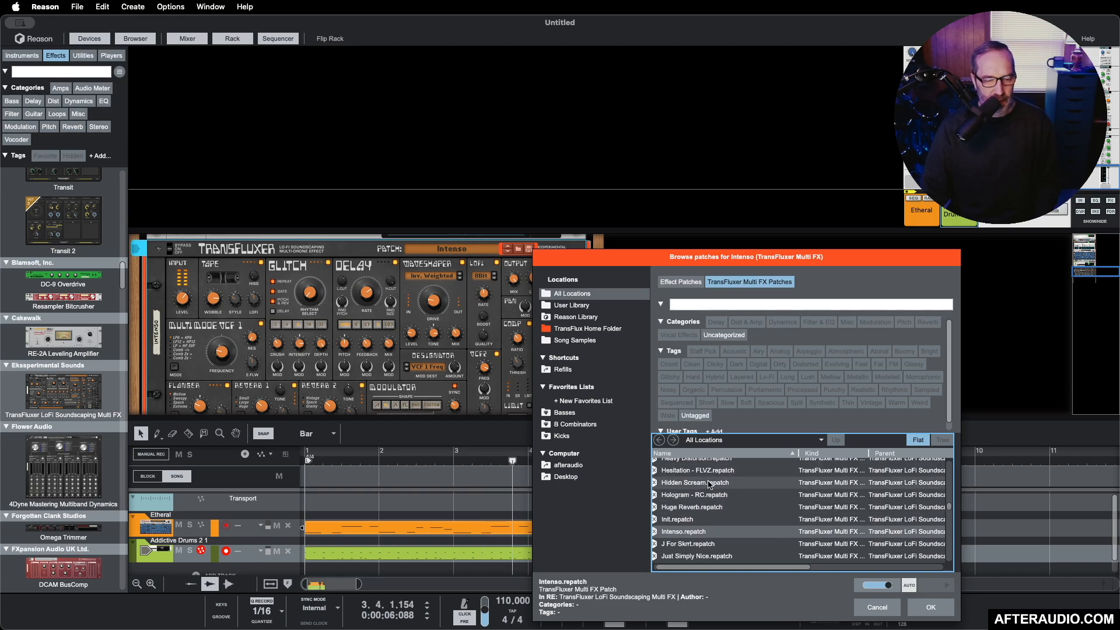
left_click(703, 511)
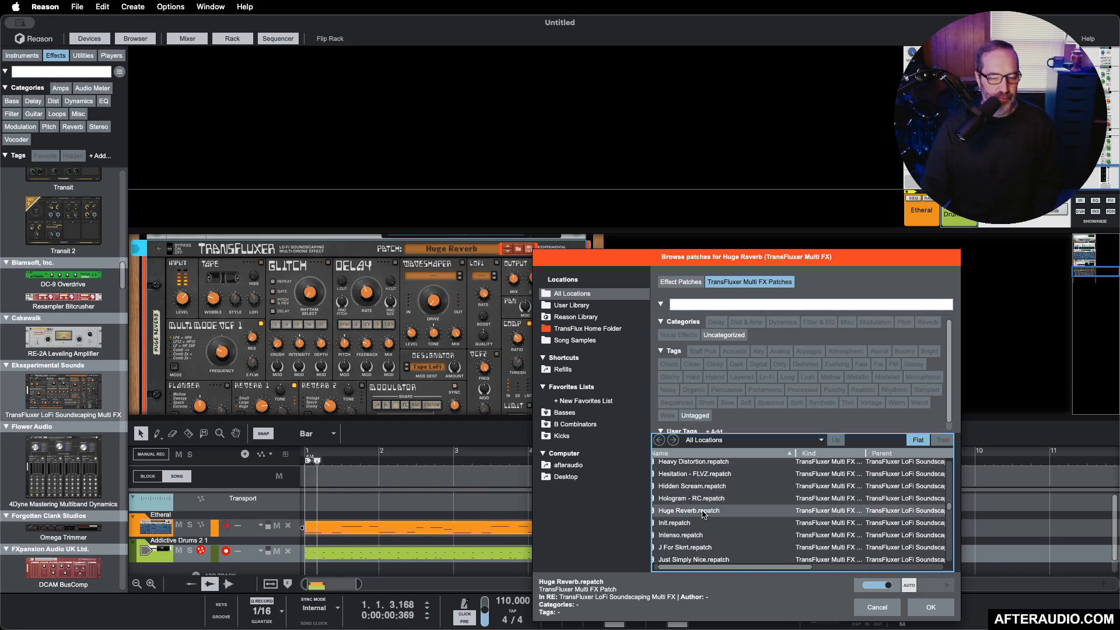
left_click(696, 499)
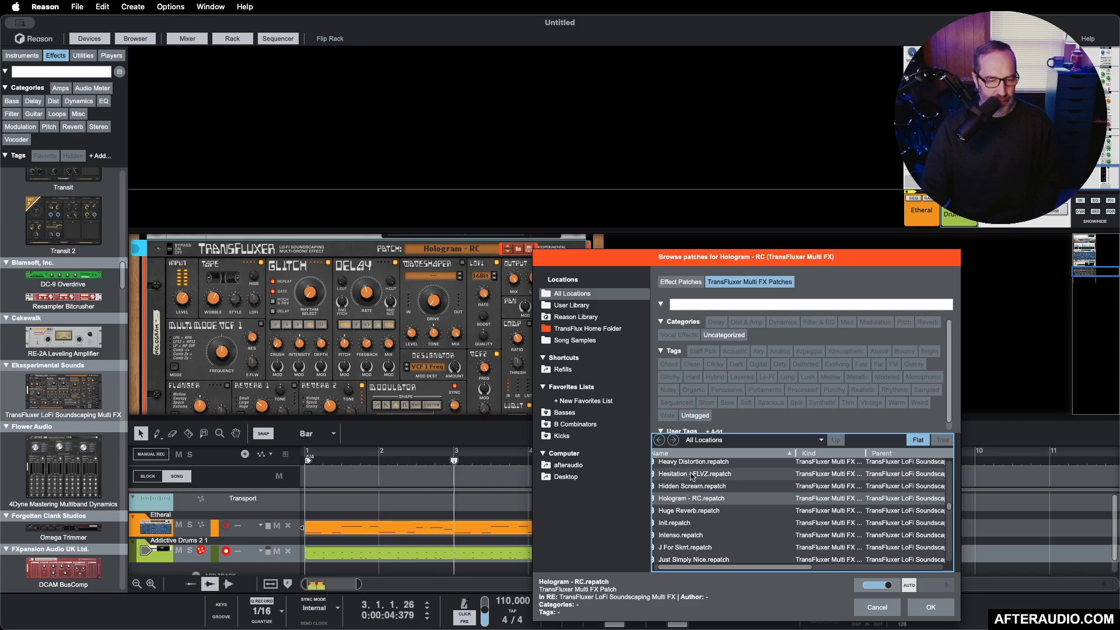
left_click(696, 474)
Step: Audition the TransFluxer patches Glimmer Things, Glimmer and Gentle Addition against the playing loop
scroll(706, 487, "up", 3)
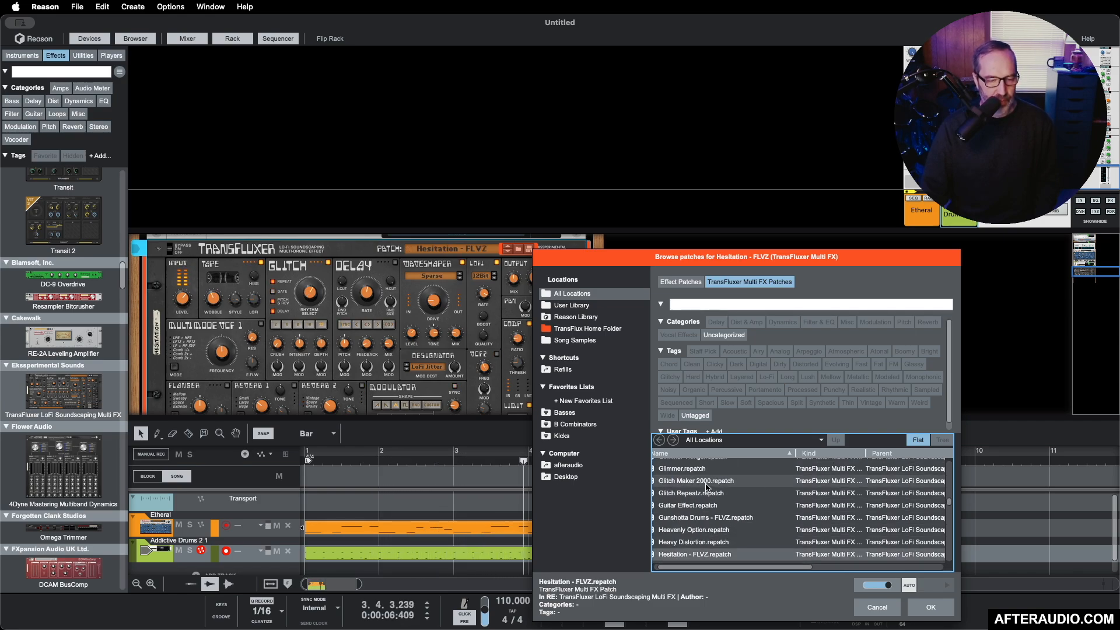
scroll(707, 487, "up", 2)
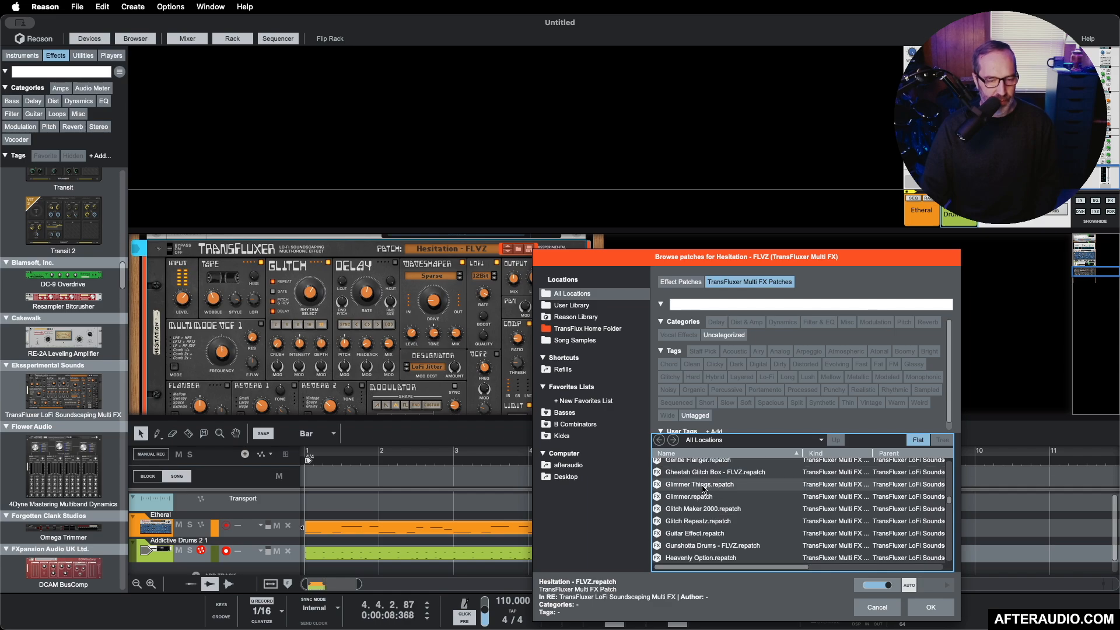
left_click(703, 488)
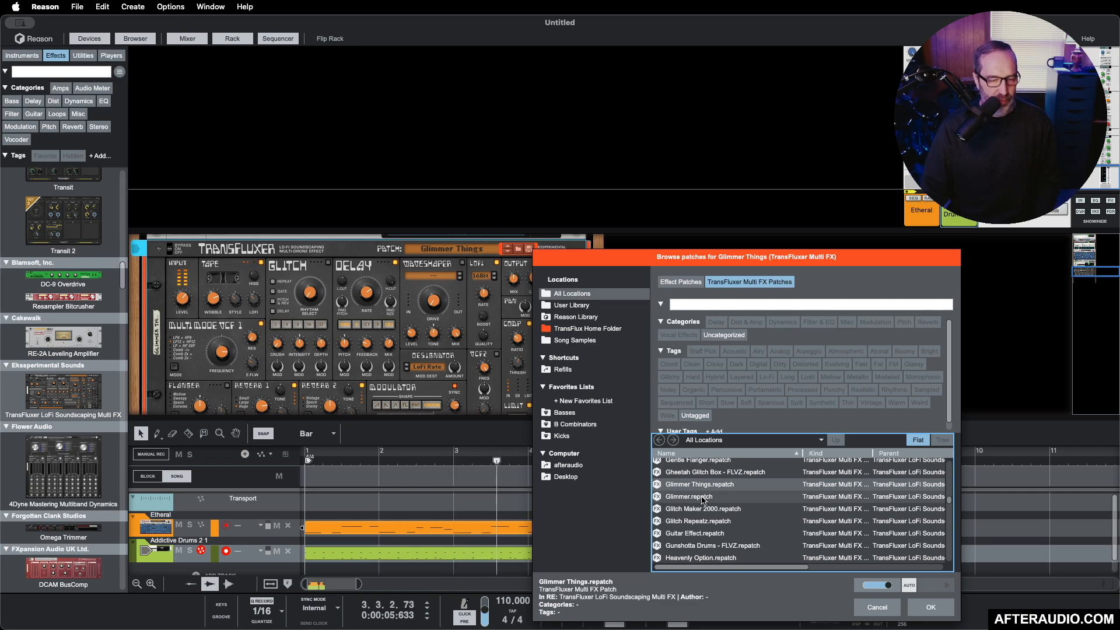
left_click(703, 497)
scroll(702, 501, "up", 2)
scroll(703, 500, "up", 2)
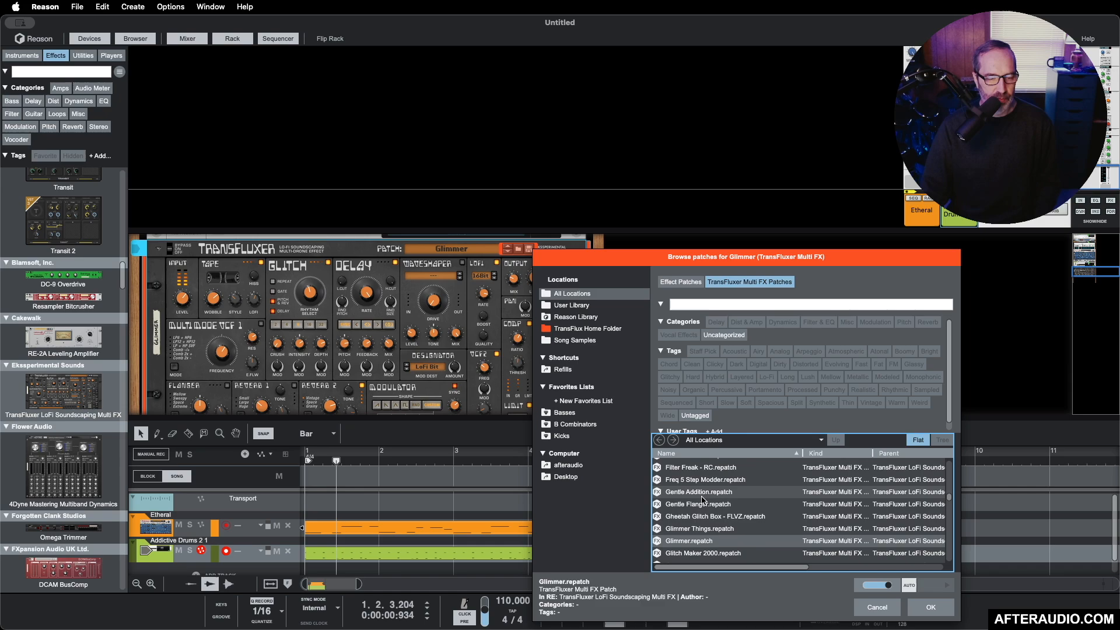
left_click(703, 495)
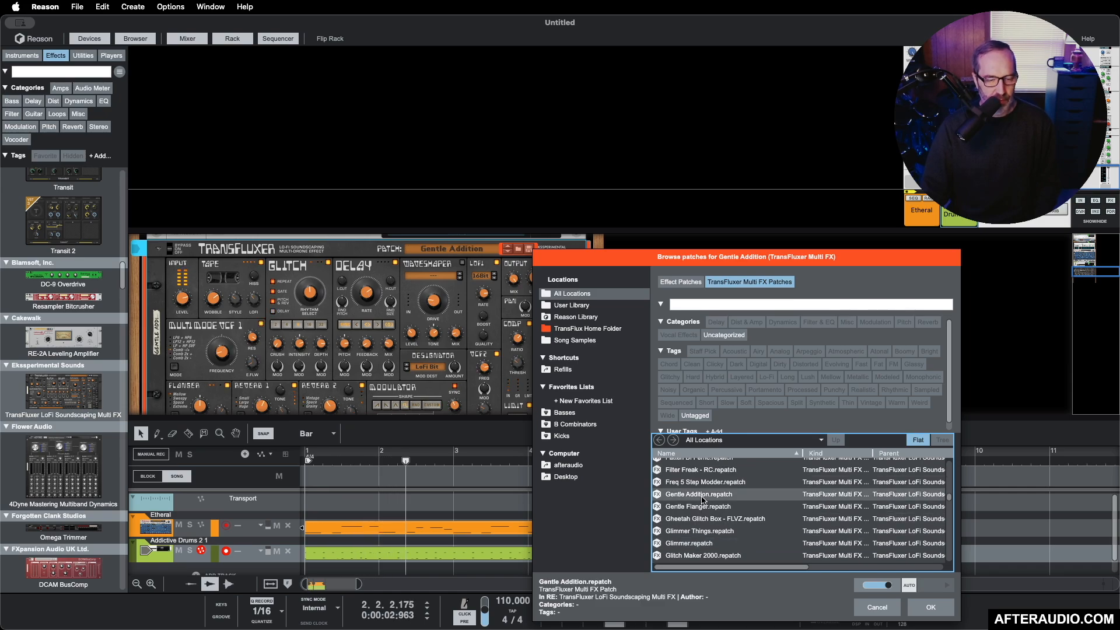
Step: Audition the TransFluxer patches Fat Warmth, Fading Light - RC and Dull Tape Delay against the playing loop
scroll(702, 500, "up", 3)
left_click(699, 484)
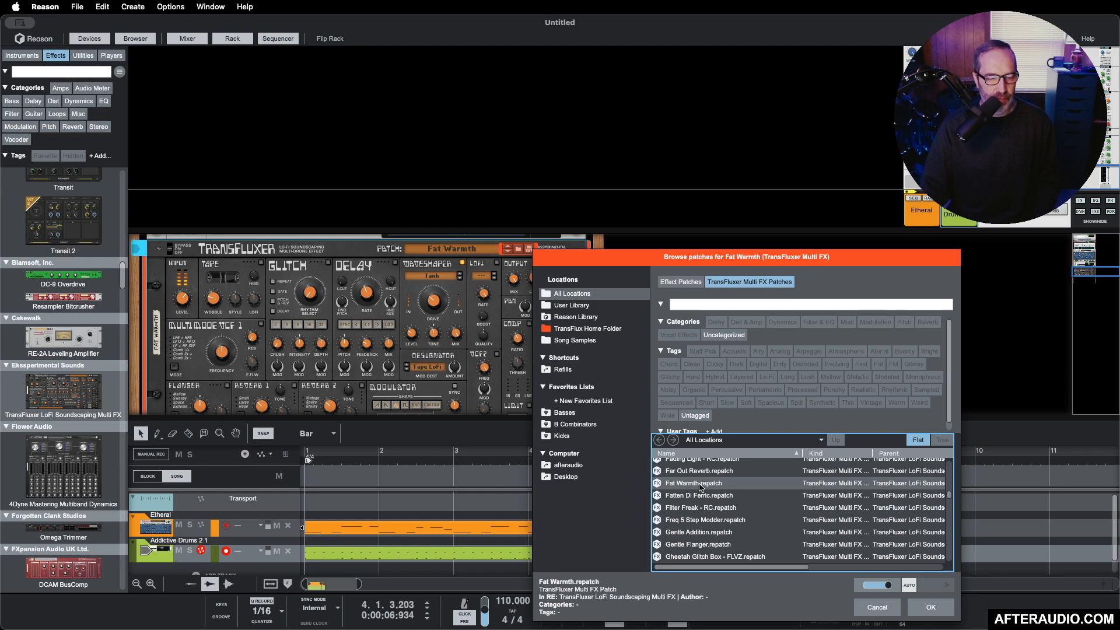
scroll(700, 487, "up", 2)
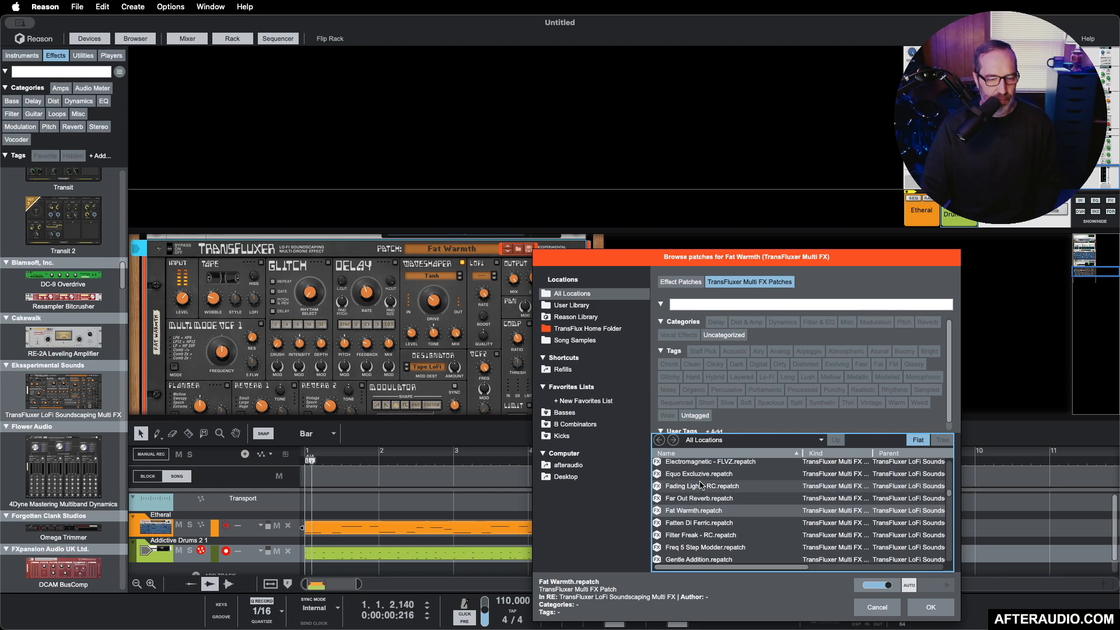
left_click(701, 486)
scroll(701, 486, "up", 3)
left_click(700, 492)
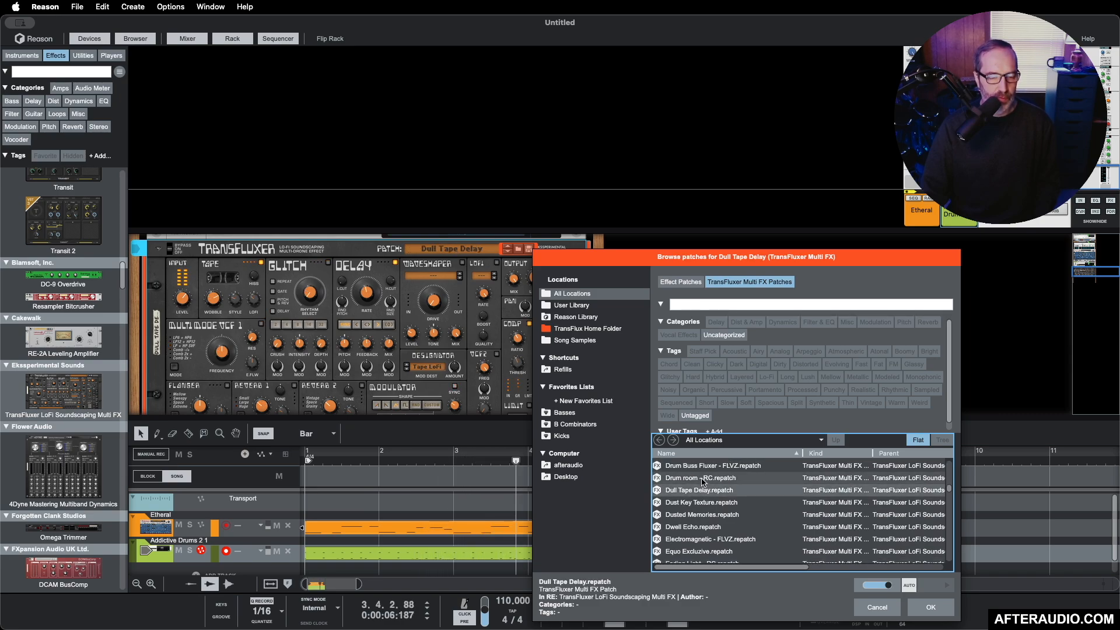
Step: Audition the TransFluxer patches Drum room - RC and Drone - It's All In Your Head - RC against the playing loop
left_click(703, 479)
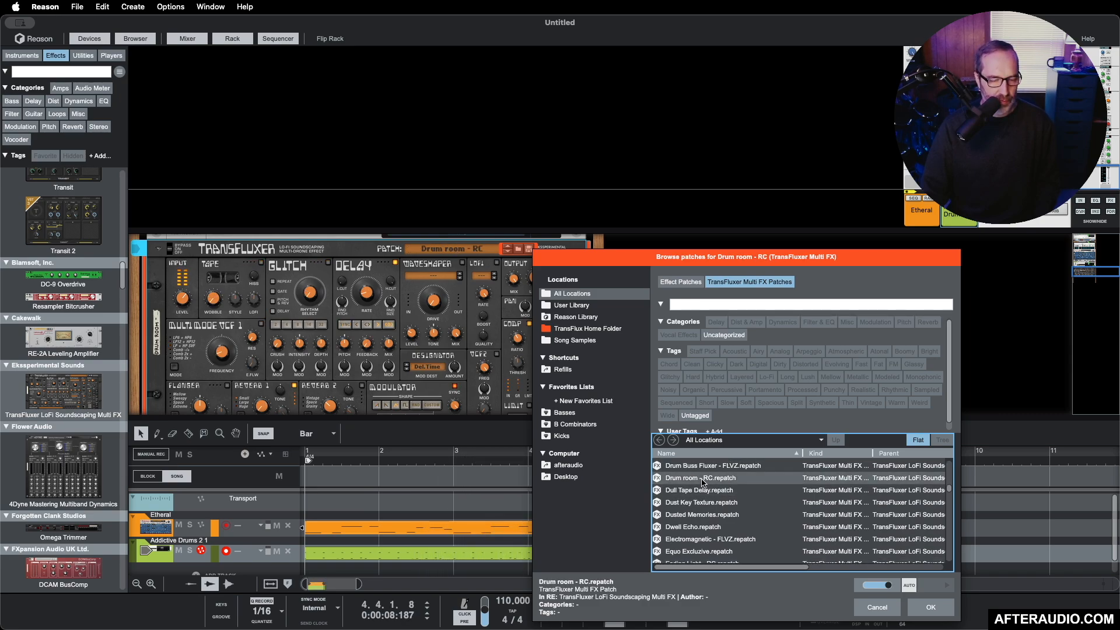
scroll(703, 482, "up", 3)
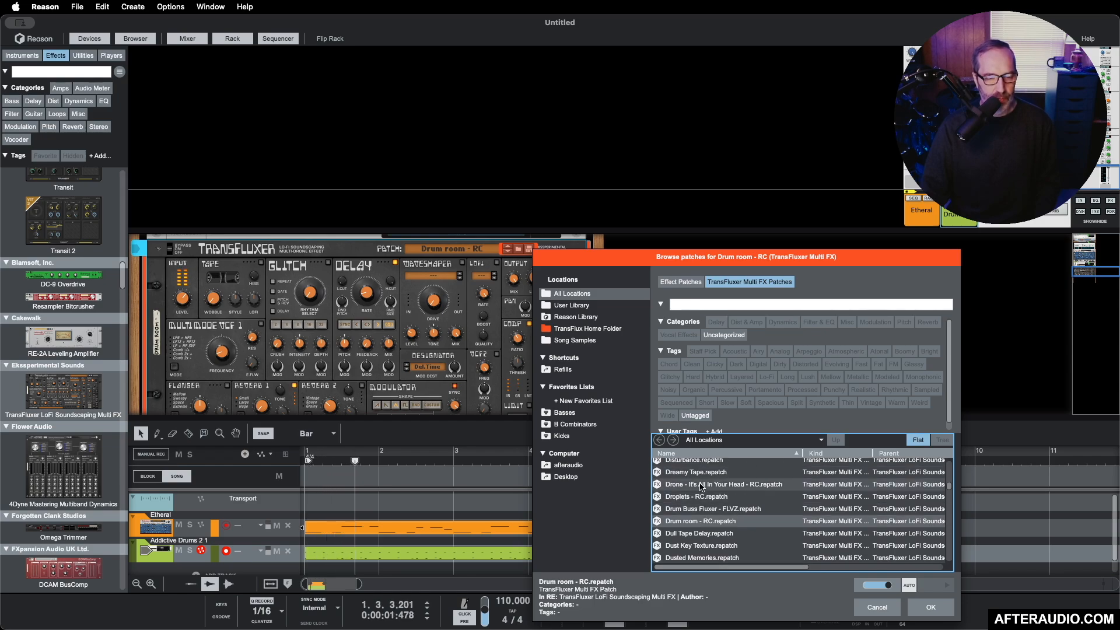
left_click(701, 486)
Step: Load the Dreamy Tape patch into TransFluxer on the drums and close the patch browser
left_click(703, 472)
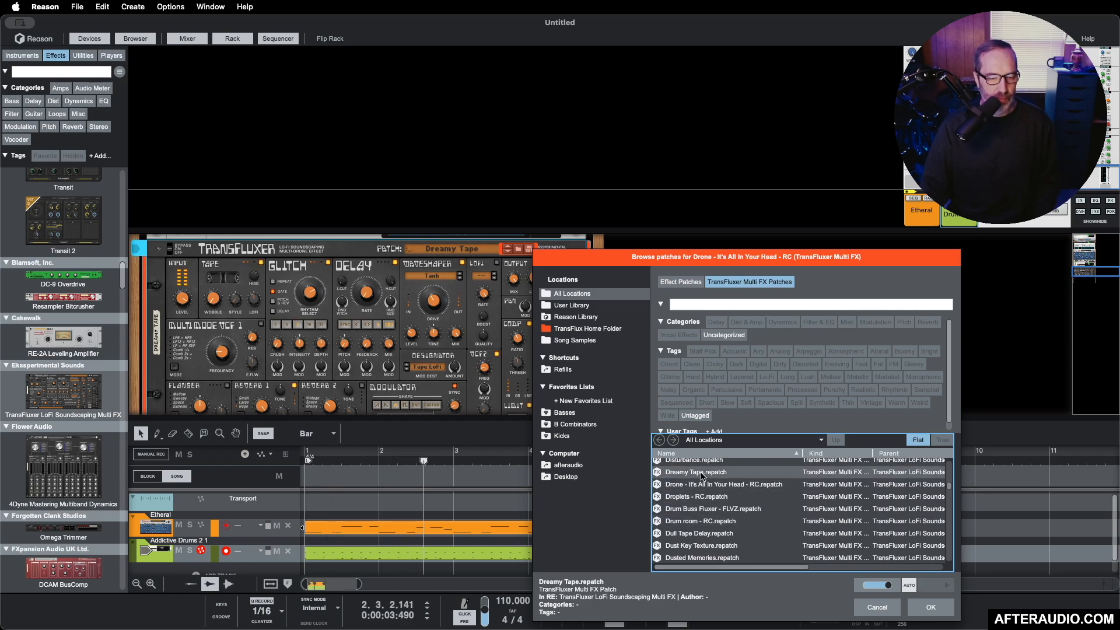
scroll(702, 477, "up", 2)
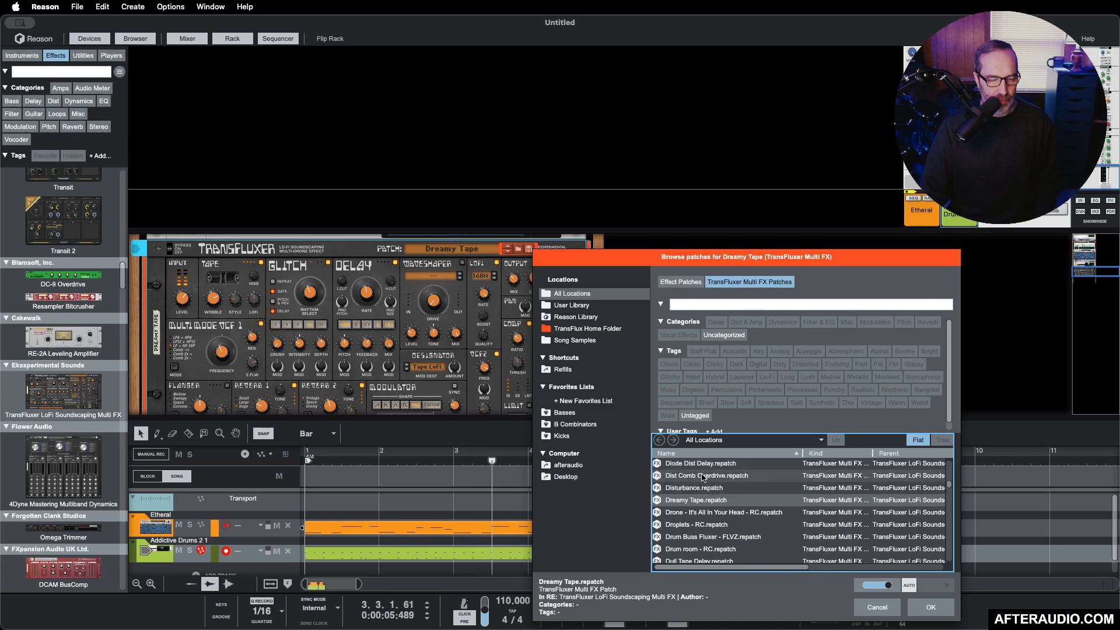
left_click(930, 608)
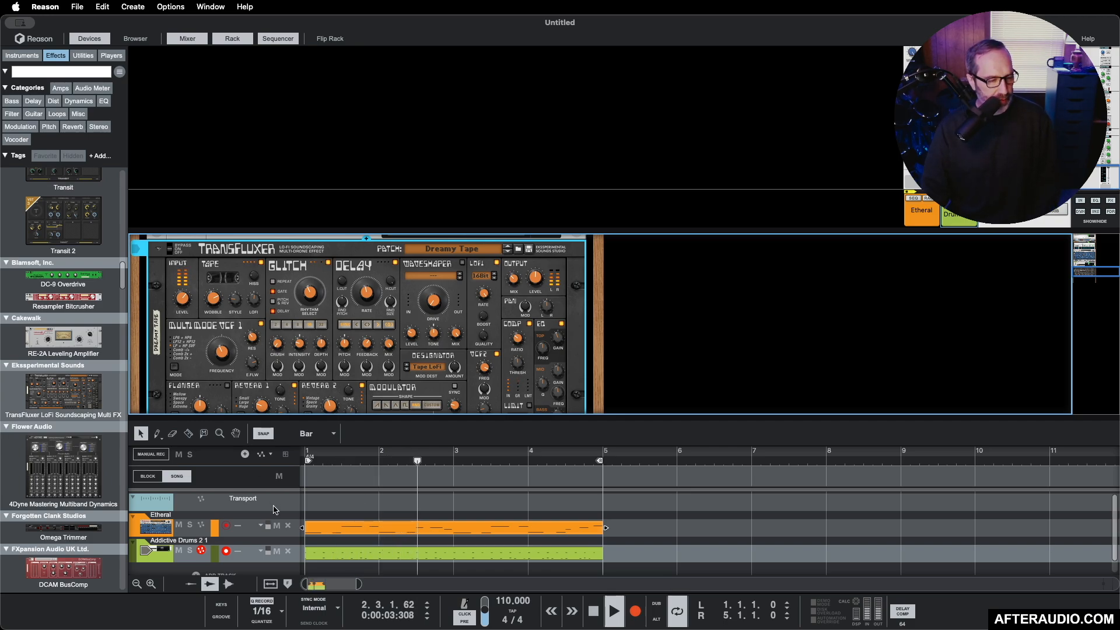
scroll(270, 505, "down", 1)
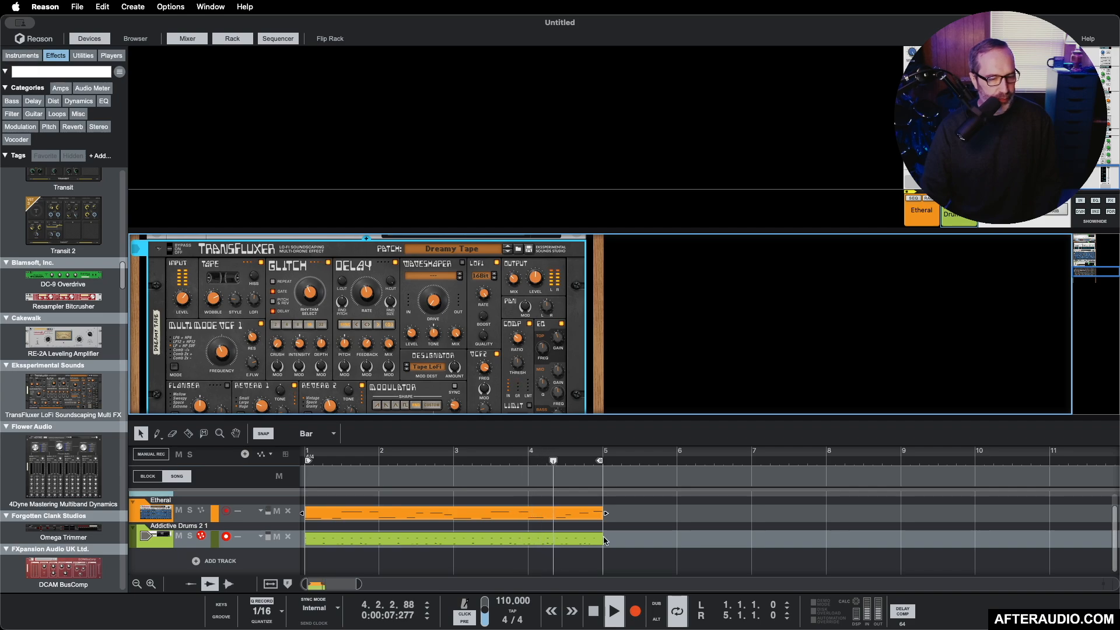
Step: Stop the loop playback and return the playhead to the start of the song
left_click(593, 609)
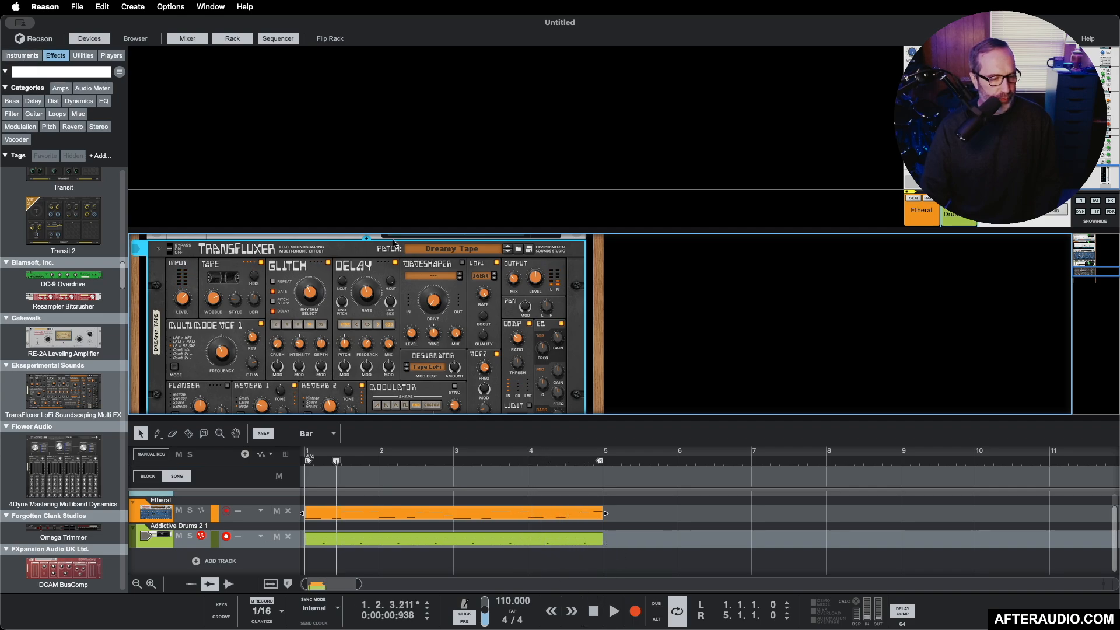
left_click(593, 610)
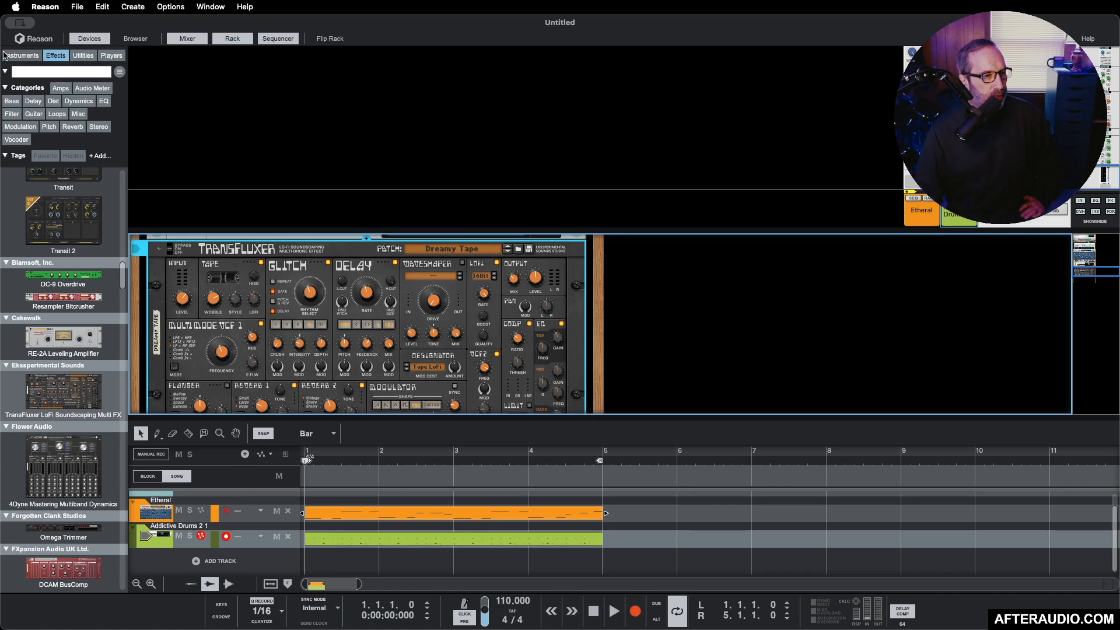
Step: Add a Reason Electric Bass from the Bass instruments to the rack and load its Stereo Fuzz patch
left_click(20, 56)
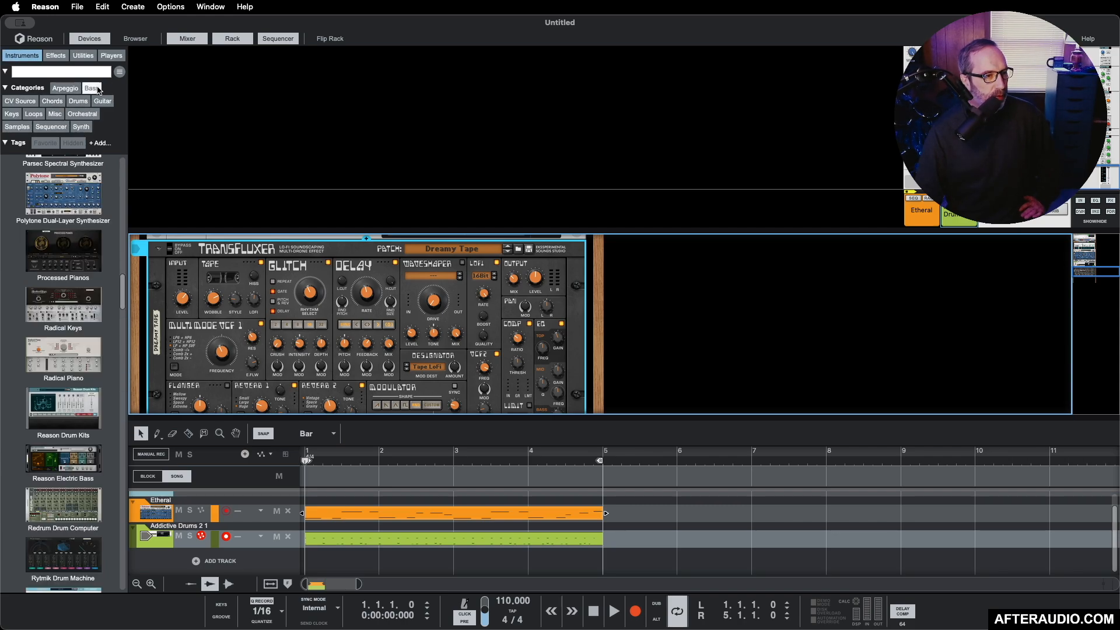
left_click(94, 88)
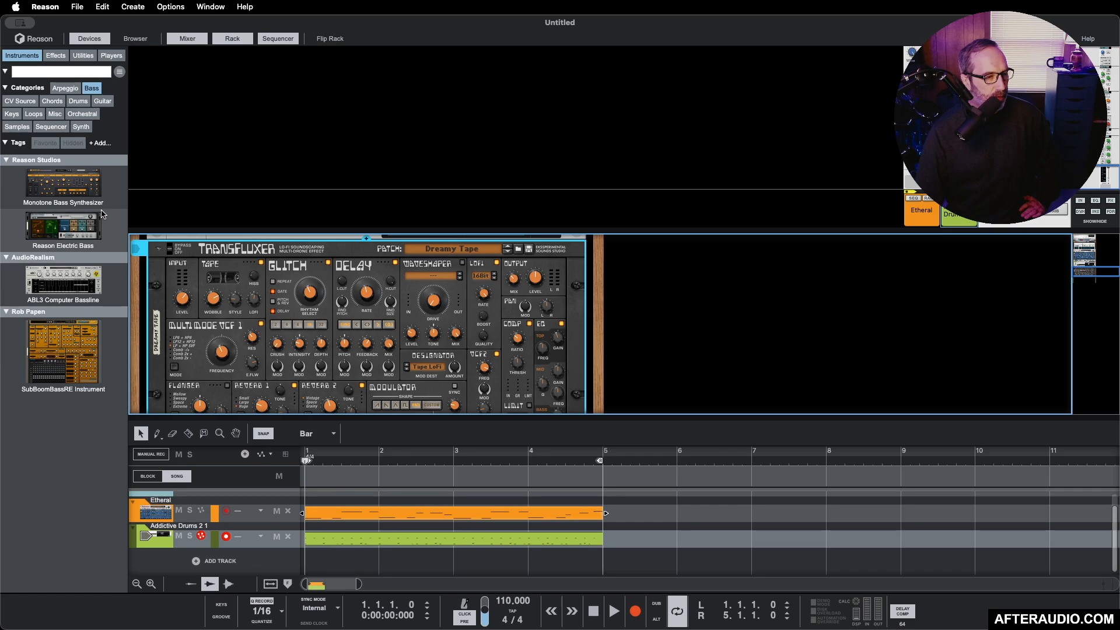
scroll(336, 340, "down", 2)
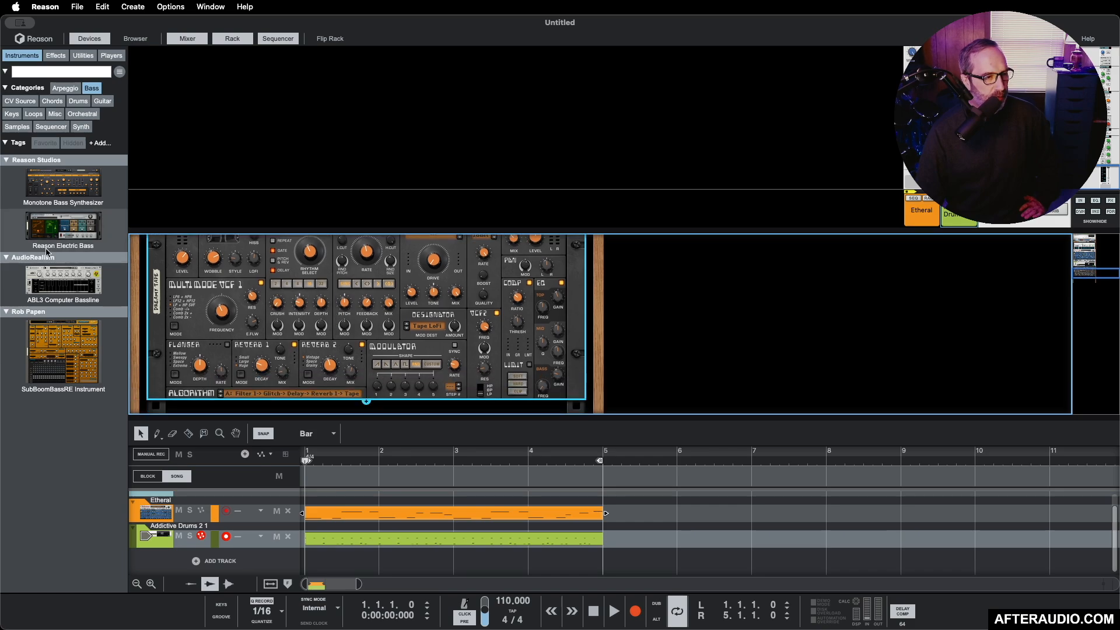
left_click_drag(51, 234, 221, 326)
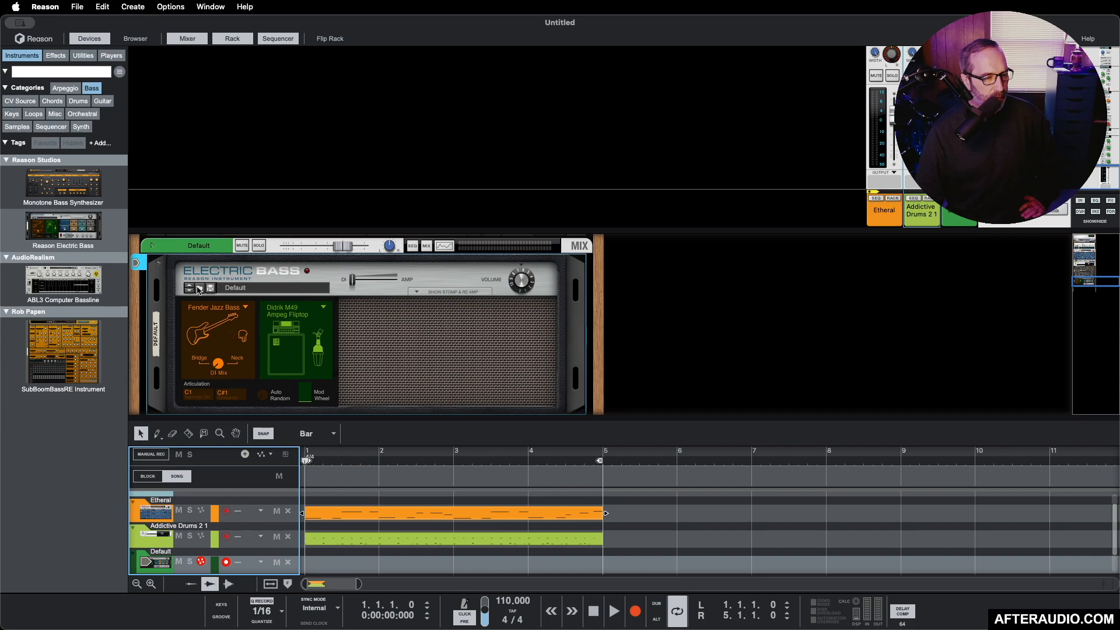
left_click(198, 288)
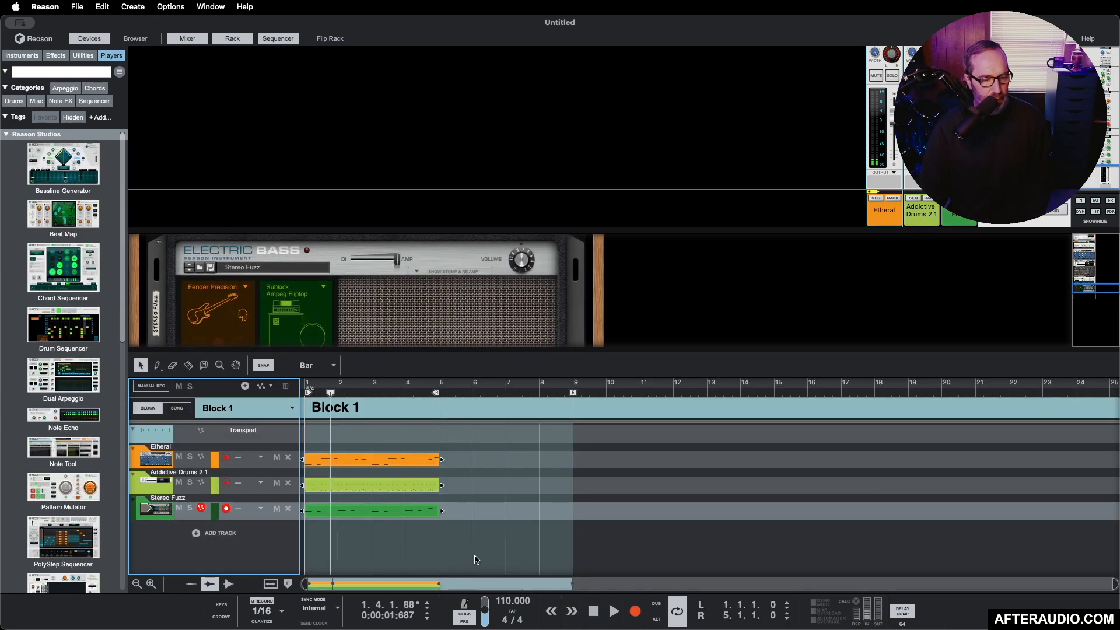
Step: Copy the Etheral clip onto a new lane of the Stereo Fuzz bass track and mute the original bass lane
left_click(650, 615)
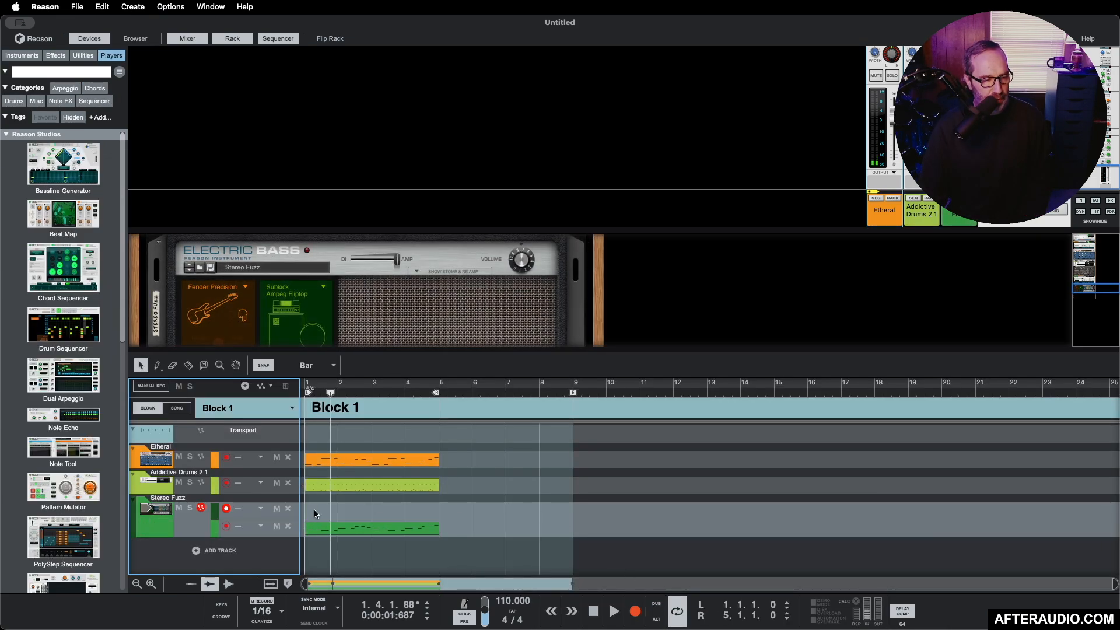
left_click(332, 464)
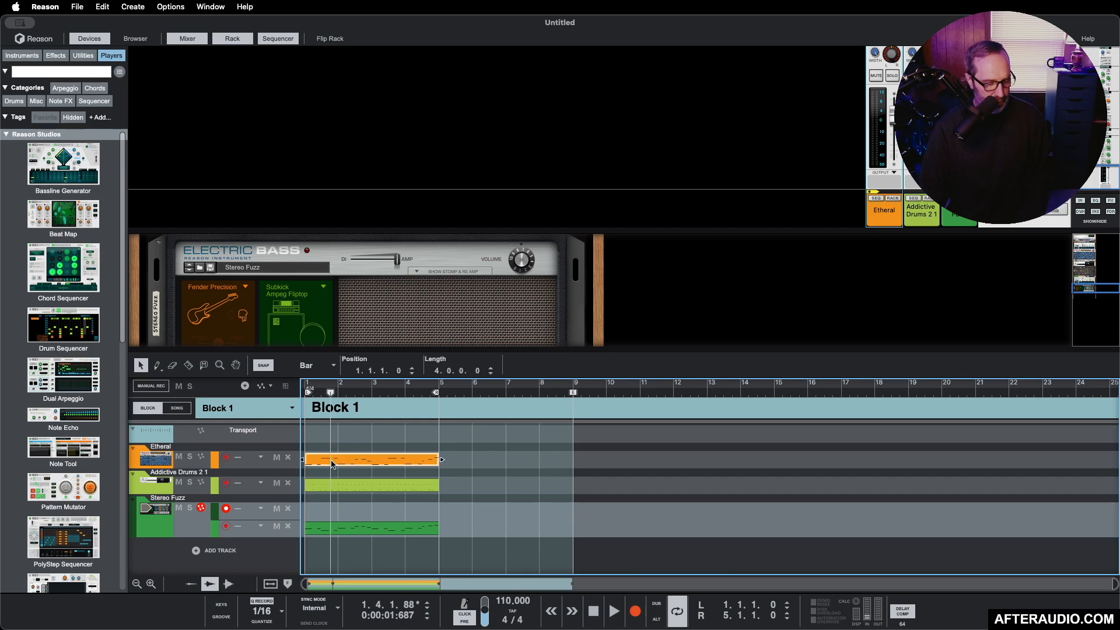
left_click_drag(332, 464, 332, 505)
left_click(276, 526)
key("space")
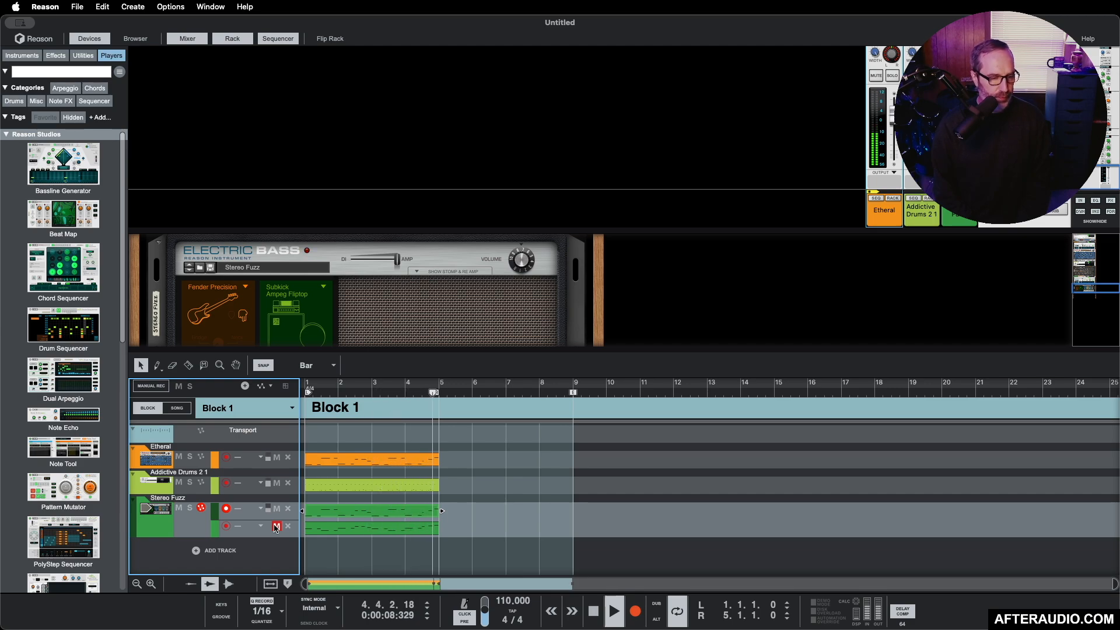
left_click(276, 527)
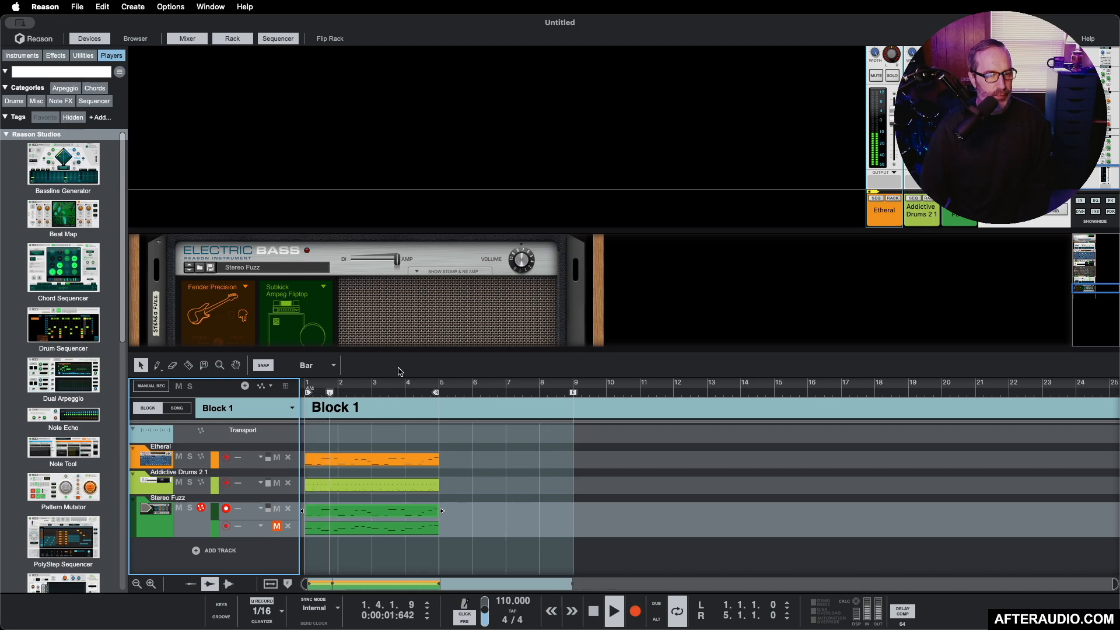
Step: Reveal the bass's Stomp & Re-Amp effects and lower the Drive Dist level to about 16.5 %, fine-tuning it by ear over the loop
left_click(519, 265)
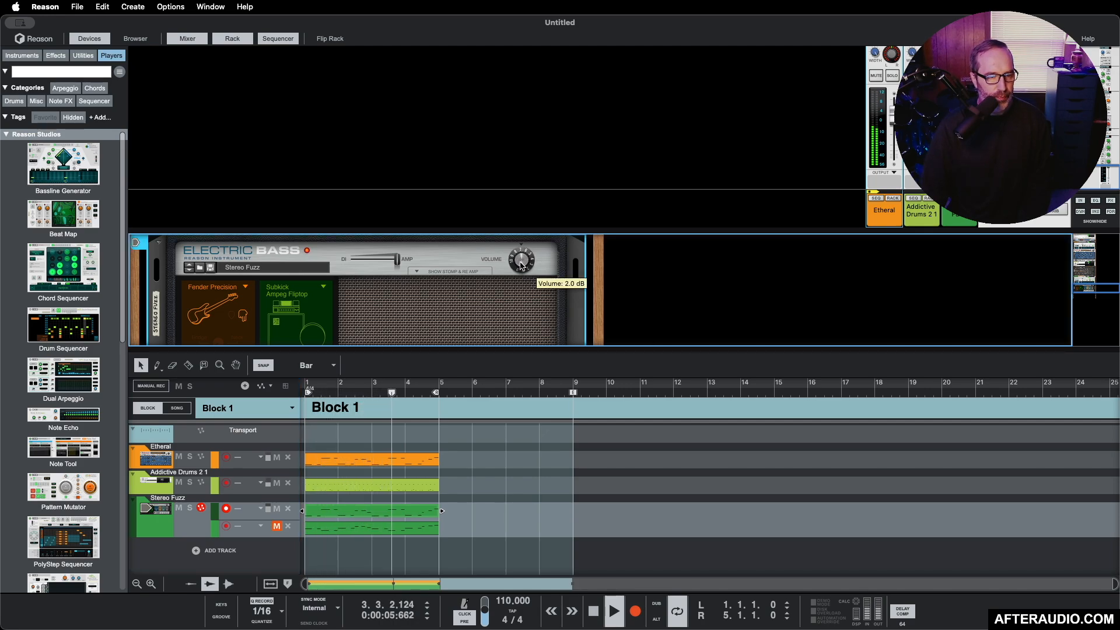
left_click(417, 272)
scroll(427, 295, "down", 3)
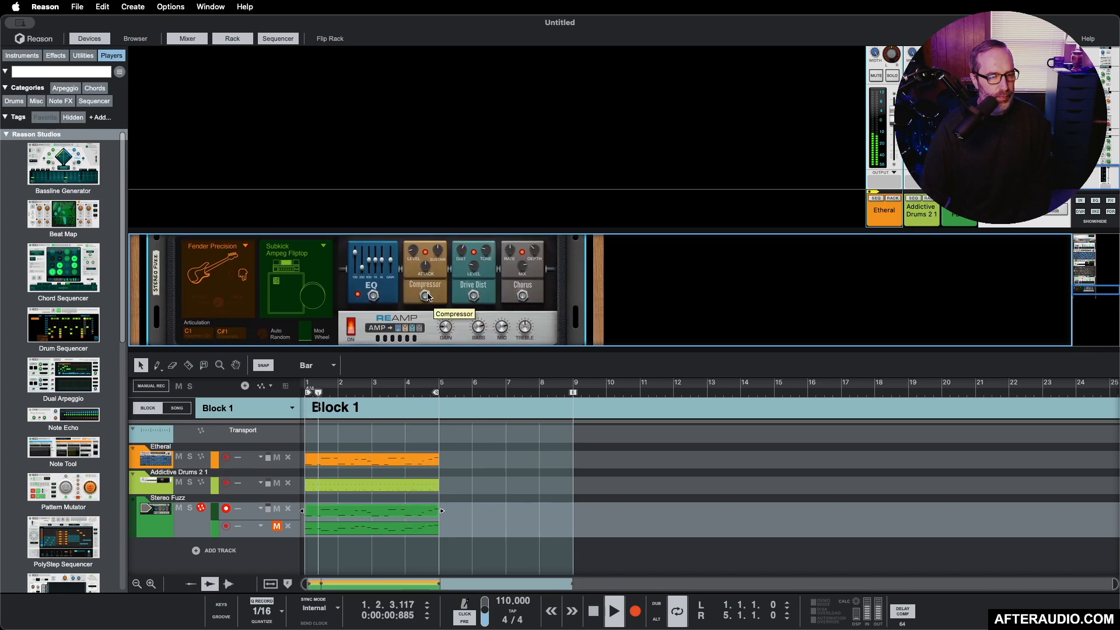
mouse_move(477, 270)
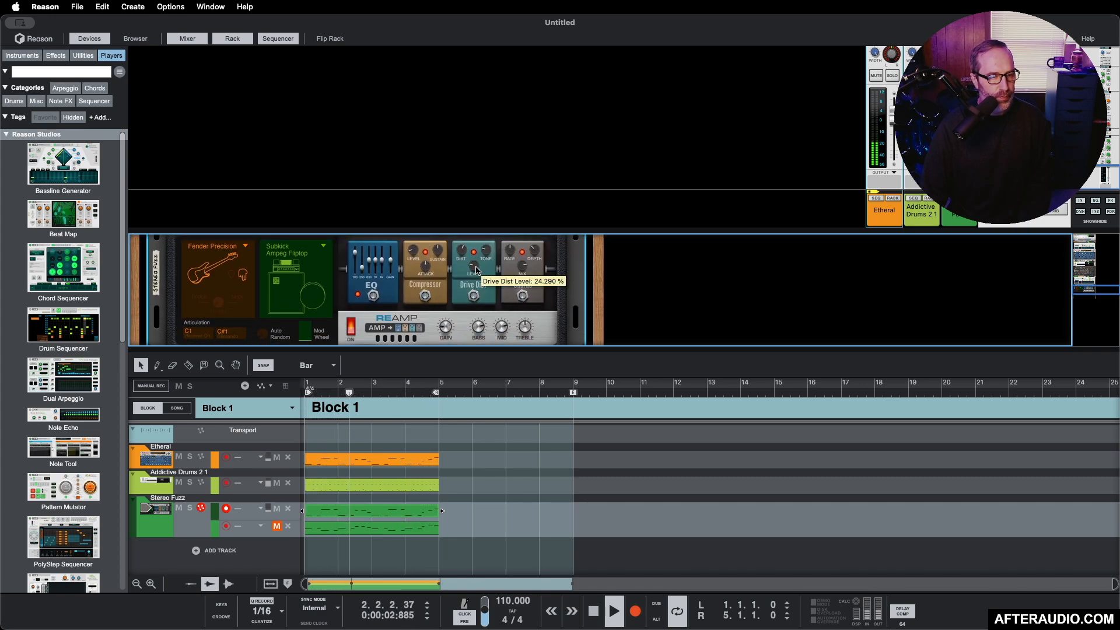
scroll(477, 270, "down", 5)
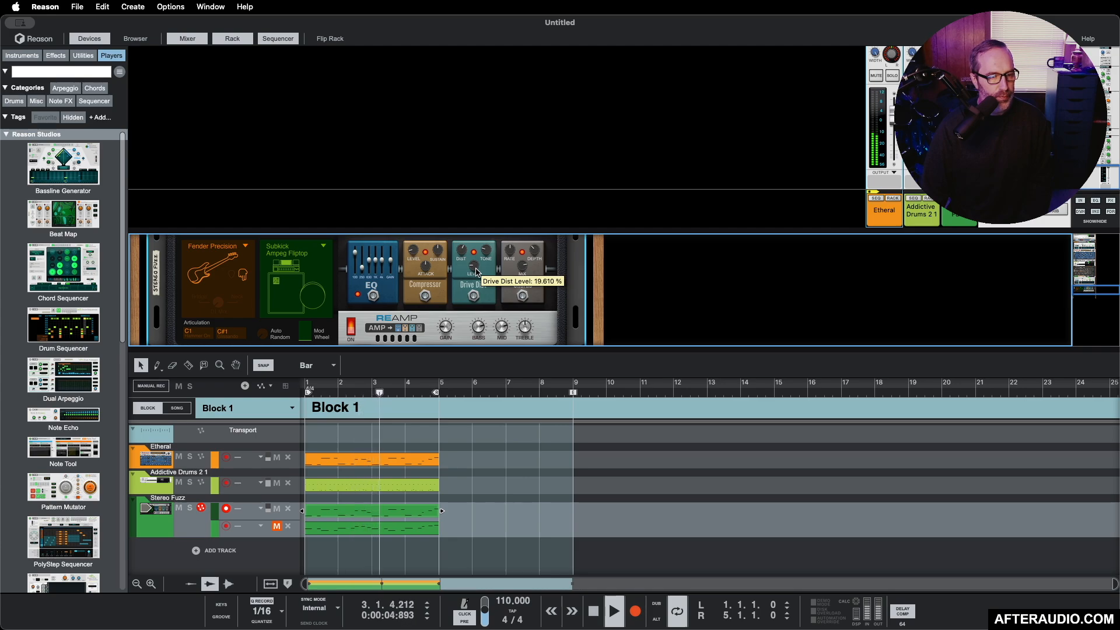
scroll(477, 272, "down", 3)
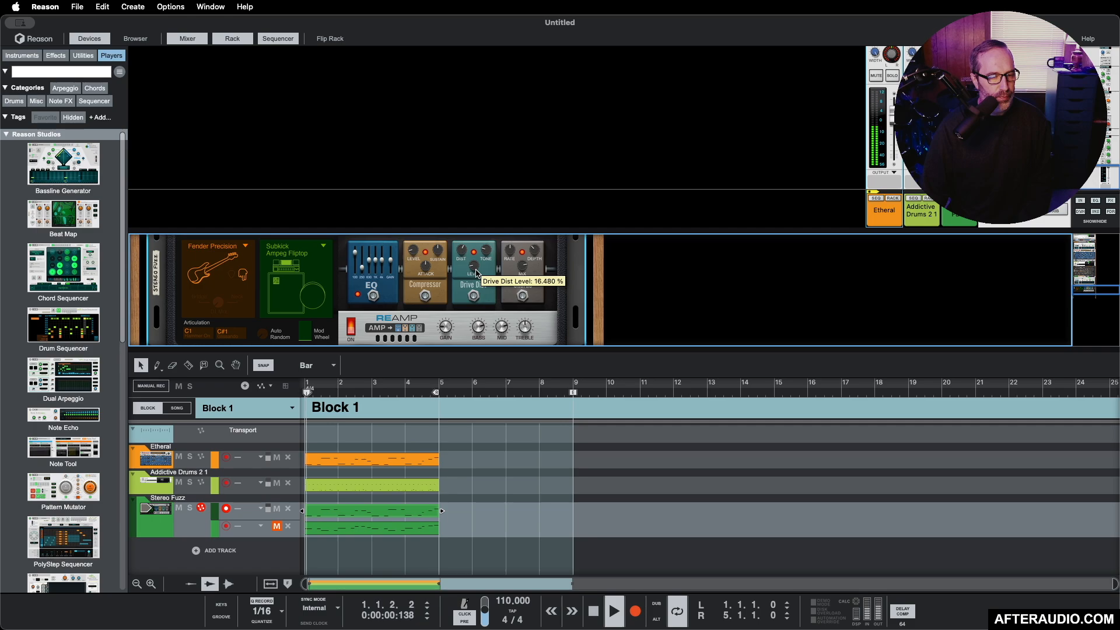
scroll(477, 271, "up", 3)
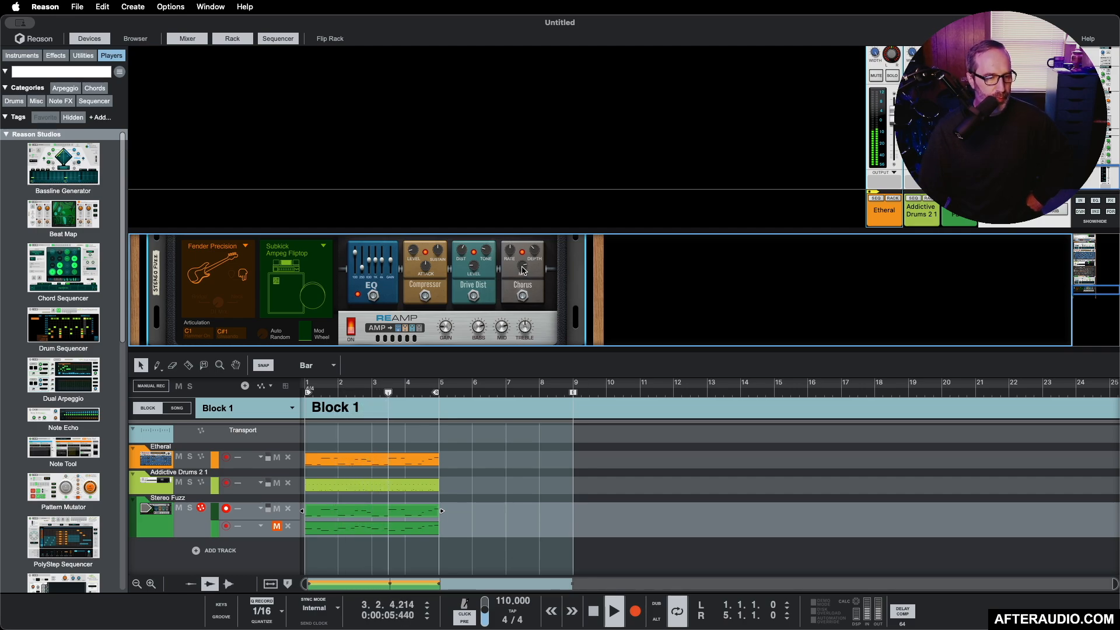
mouse_move(523, 270)
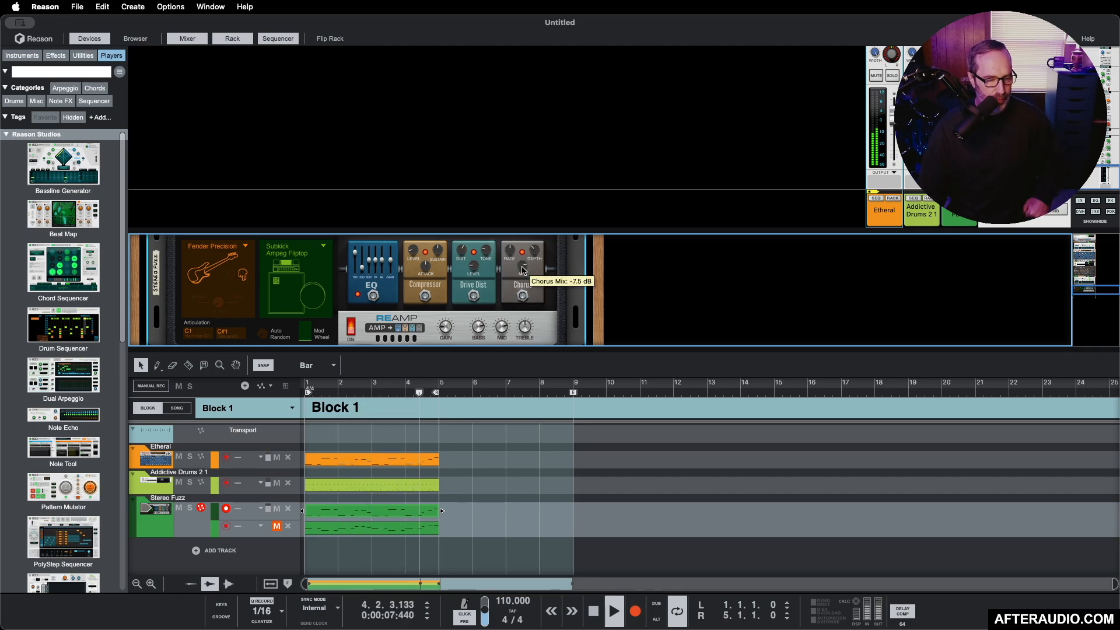
key("space")
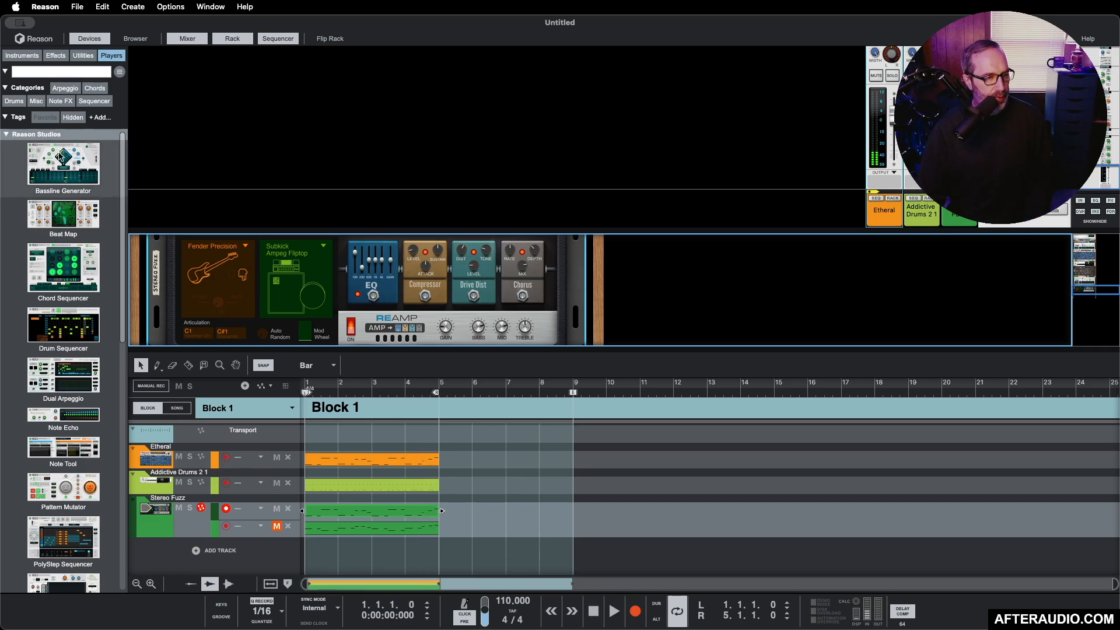
Step: Find the Synapse Audio Antidote synthesizer among the instruments and add it to the rack on its own track
scroll(76, 386, "down", 10)
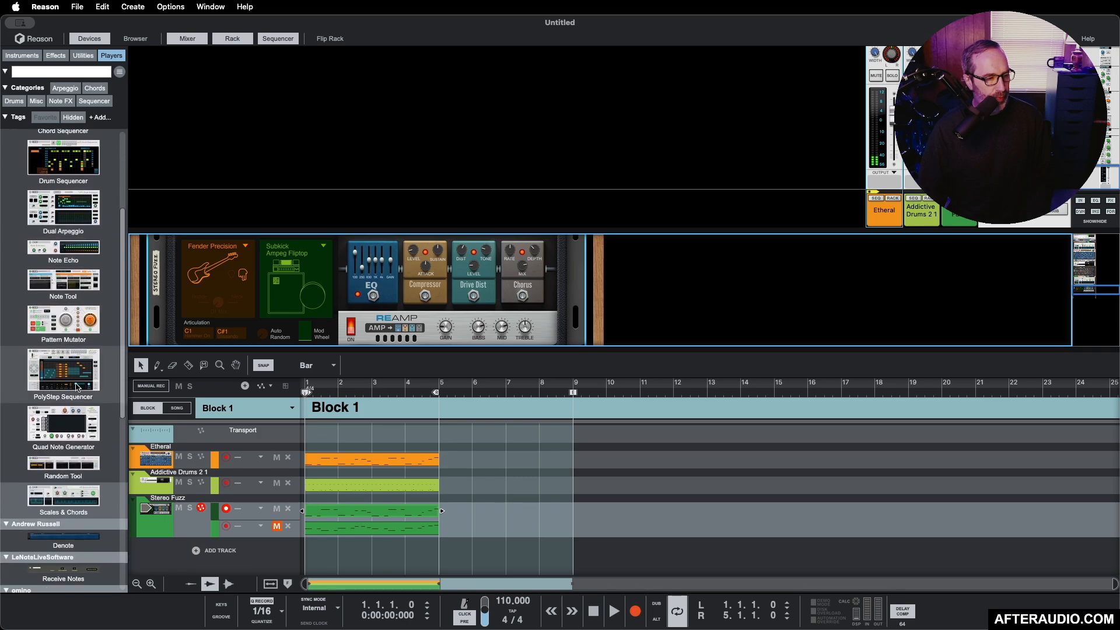
scroll(77, 386, "down", 7)
scroll(77, 387, "up", 17)
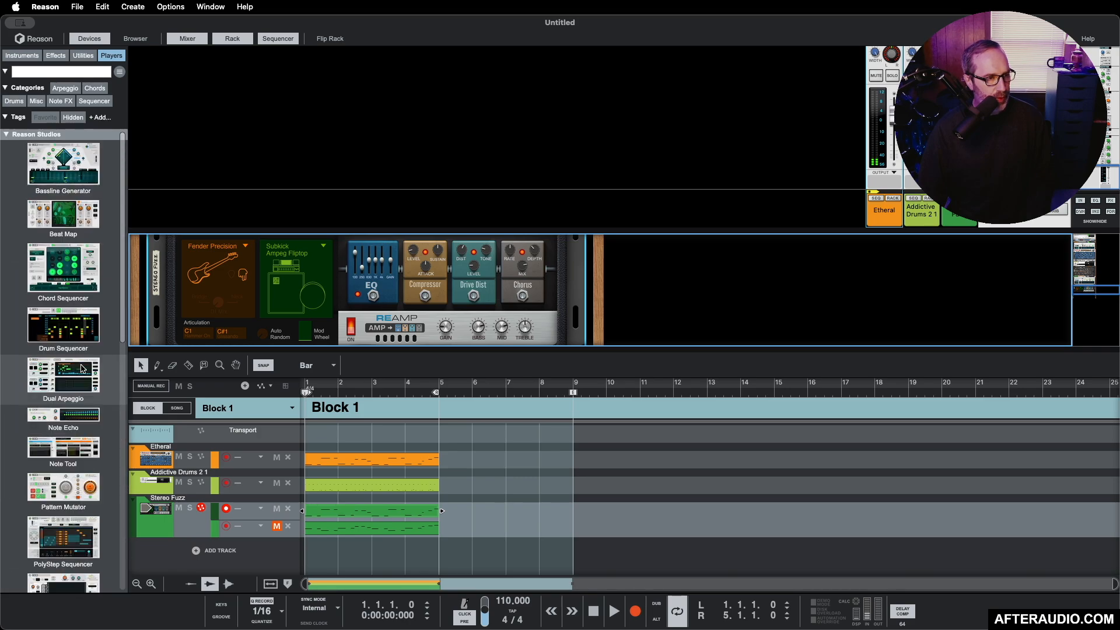
left_click(34, 56)
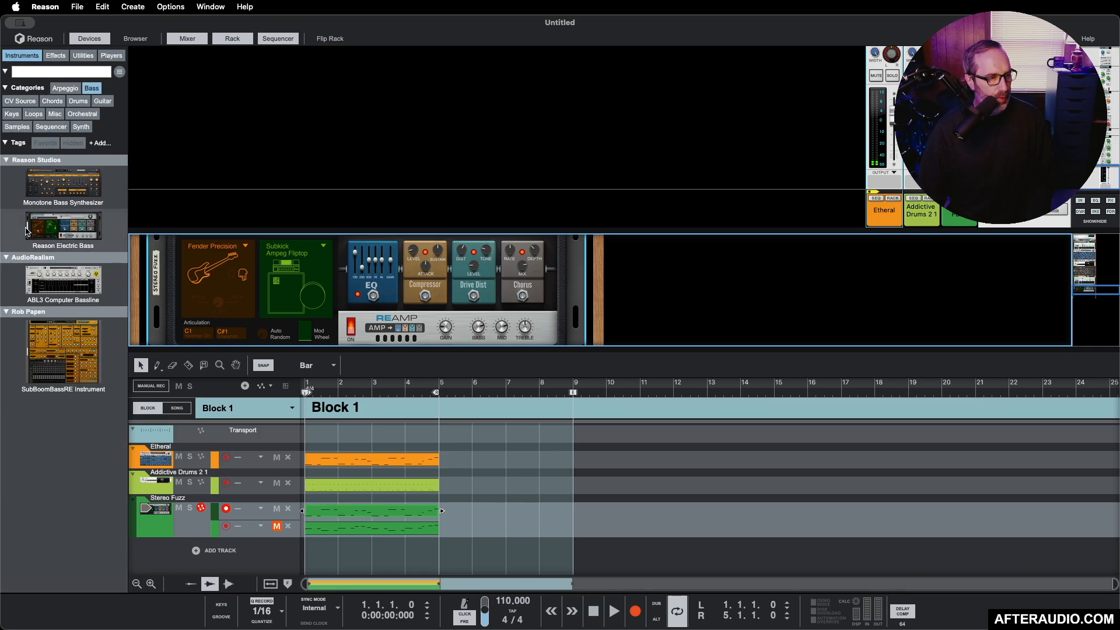
left_click(63, 89)
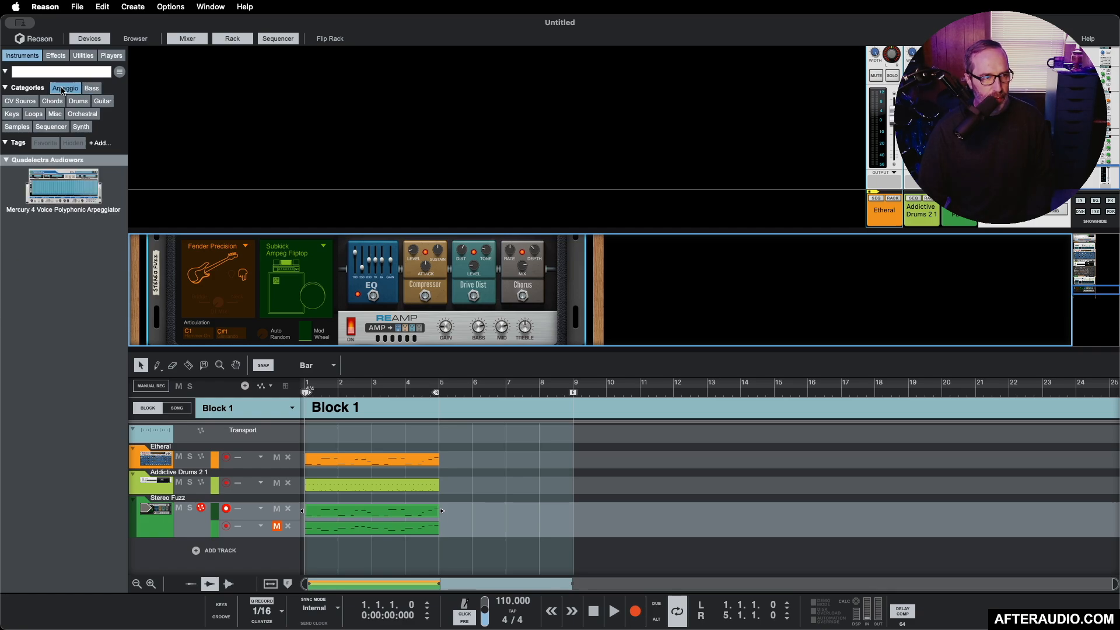
left_click(63, 89)
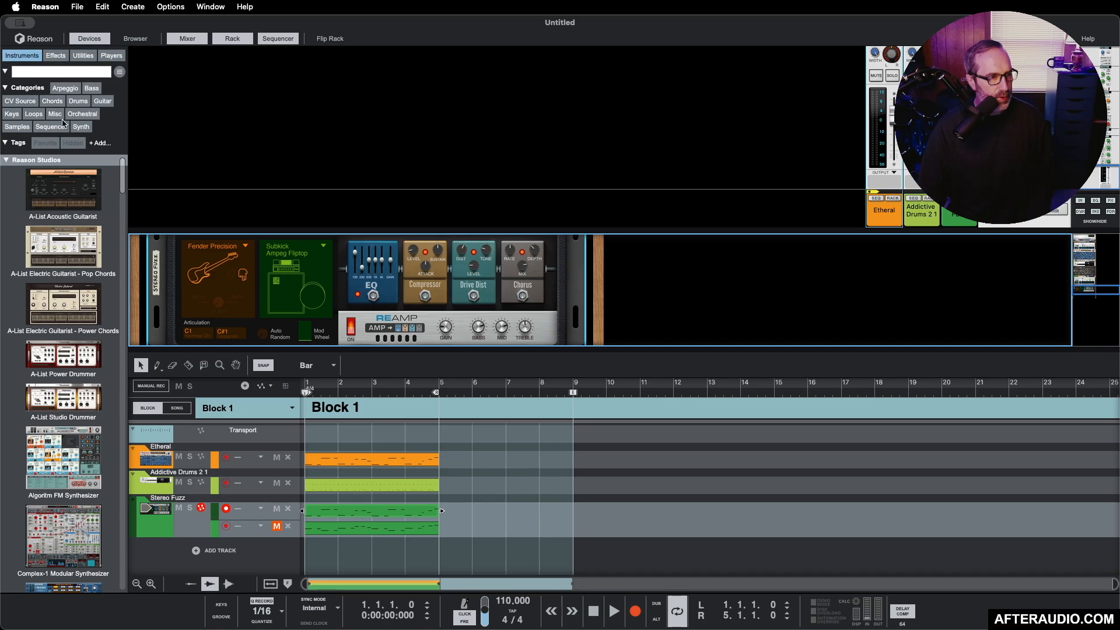
scroll(60, 244, "down", 4)
scroll(60, 243, "down", 20)
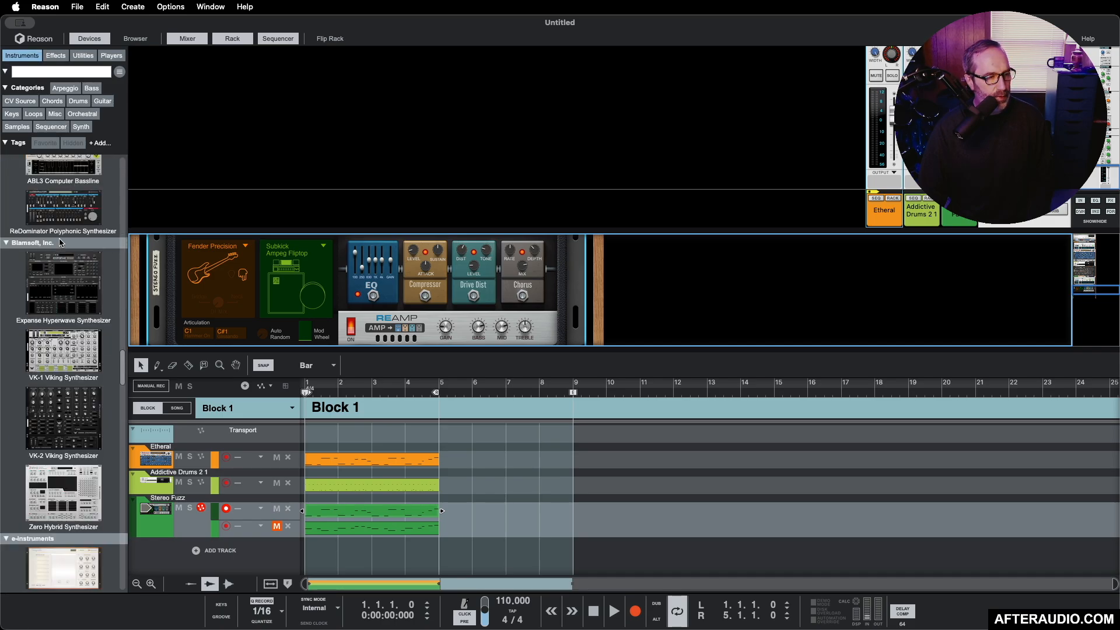
scroll(60, 243, "down", 20)
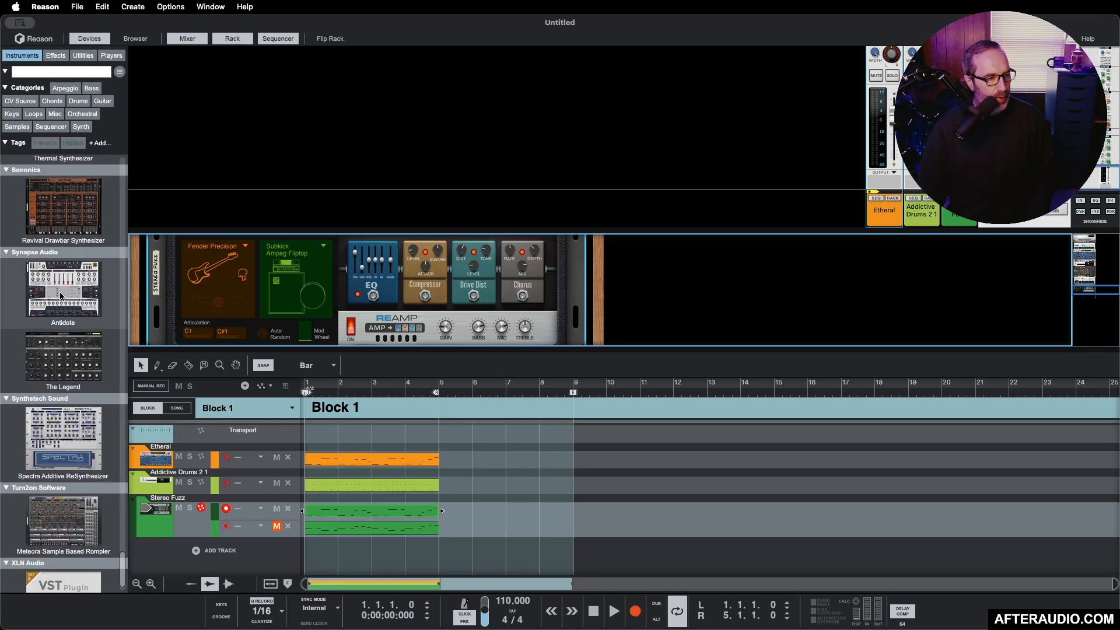
left_click_drag(61, 296, 384, 297)
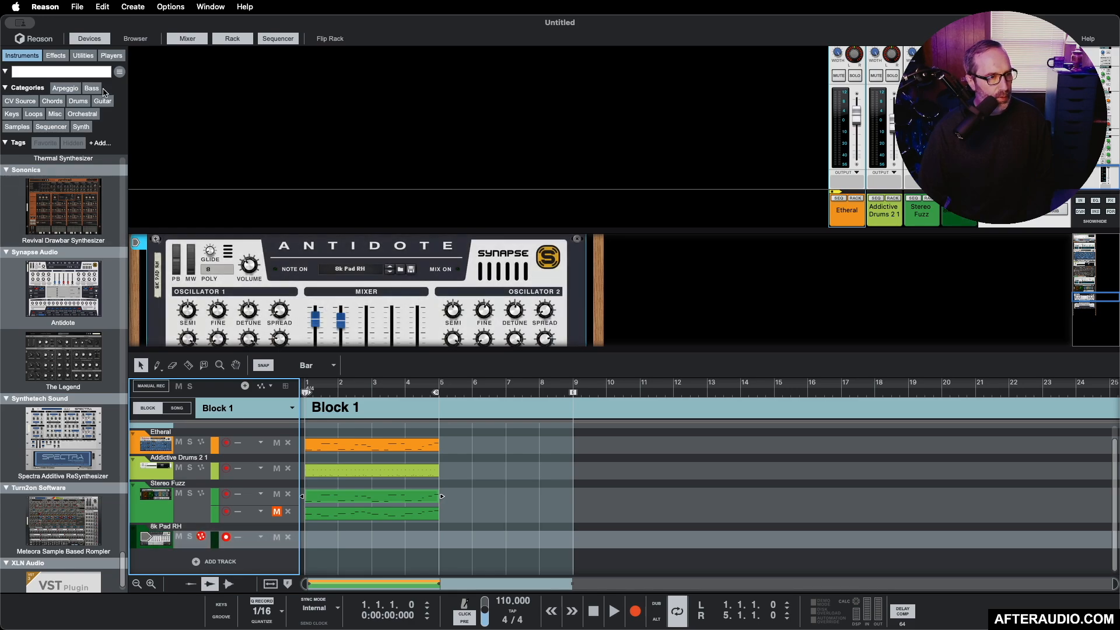
Step: Add a Scales & Chords player to the Antidote synthesizer
left_click(112, 56)
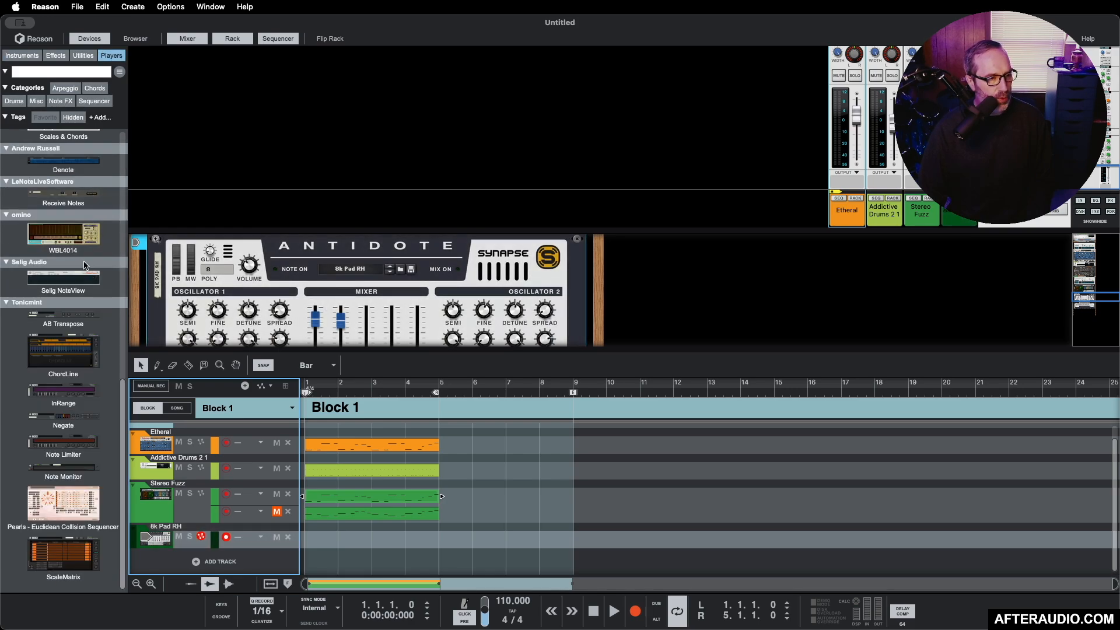
scroll(88, 264, "down", 3)
scroll(89, 263, "up", 5)
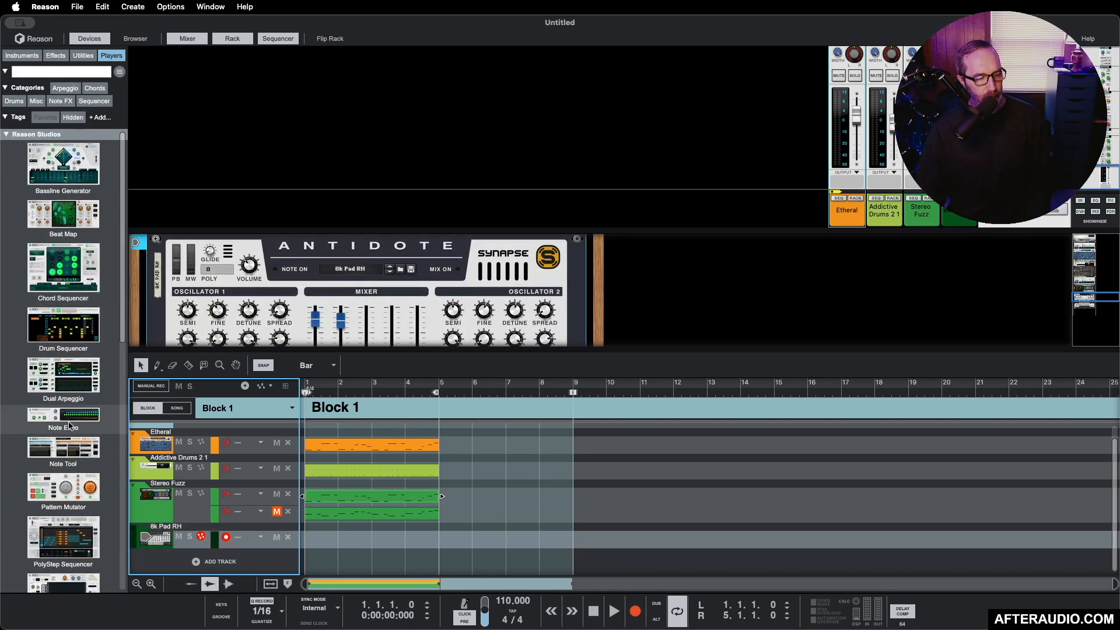
scroll(70, 424, "down", 4)
left_click_drag(53, 464, 283, 316)
Step: Set the Scales & Chords player to key F with the Minor scale and turn its chords off
left_click(182, 281)
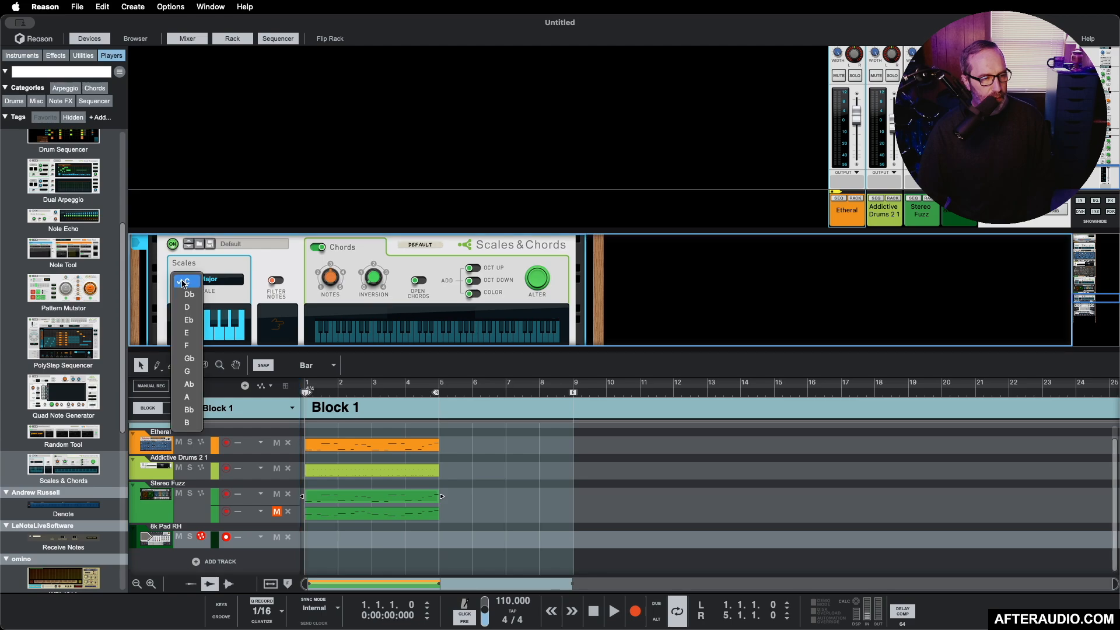
left_click(186, 345)
left_click(213, 282)
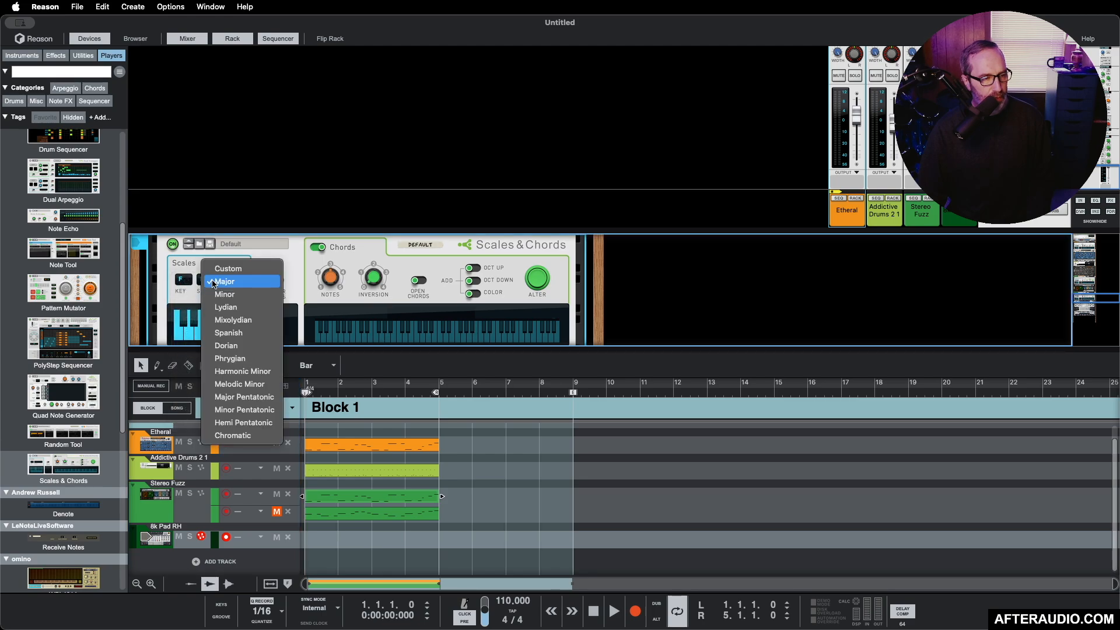
left_click(222, 294)
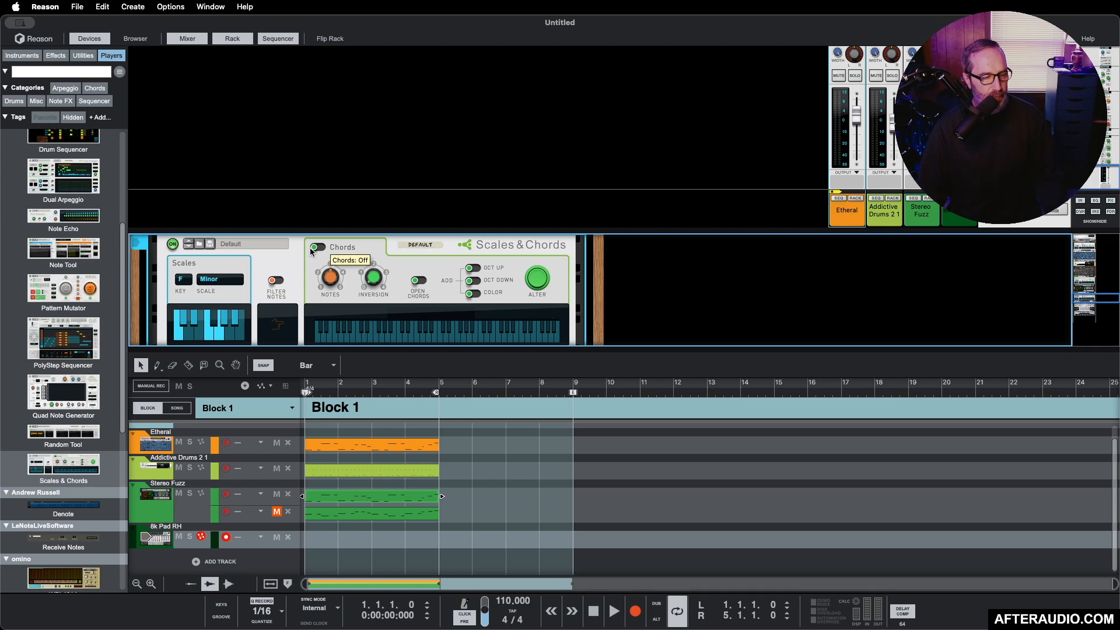
Step: Load the Ionized EX patch into the Antidote synthesizer
scroll(389, 246, "down", 5)
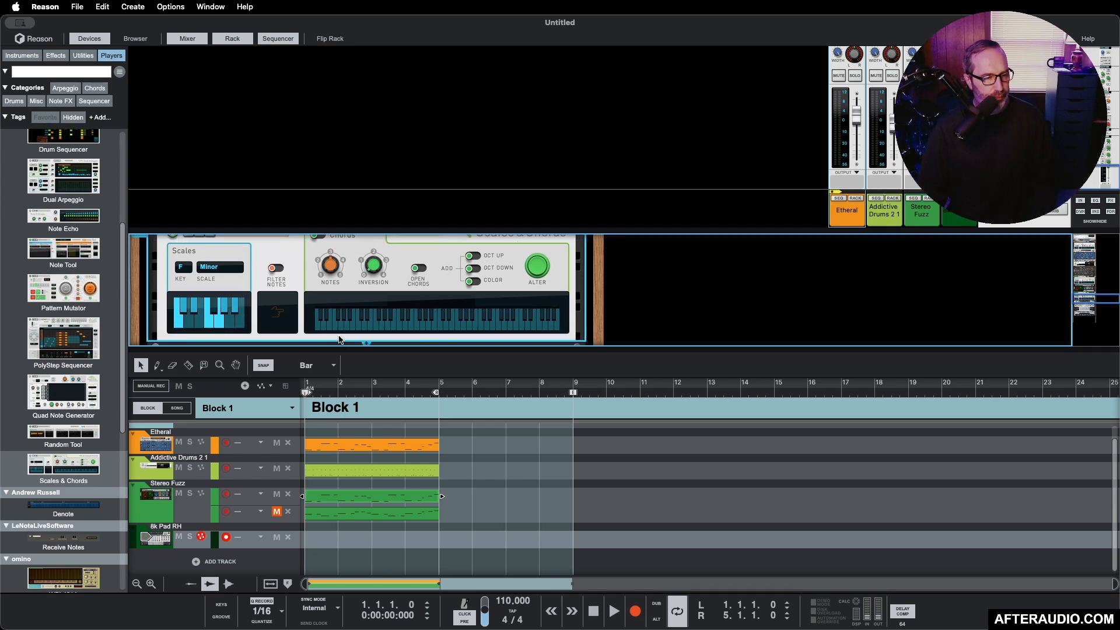
left_click(401, 246)
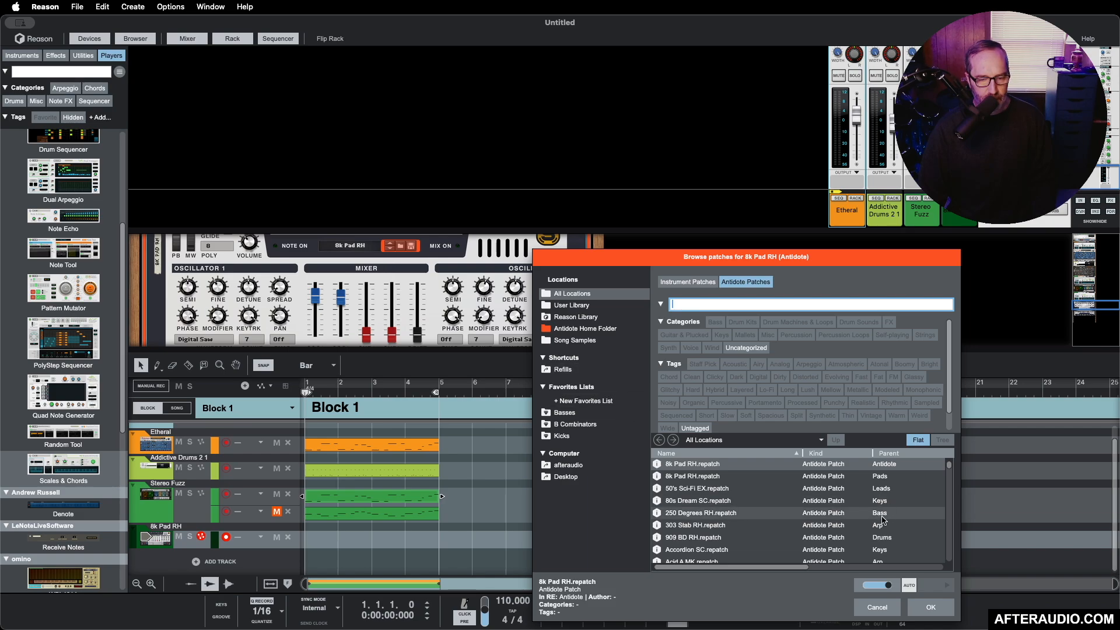
Step: Choose Block 1 for the Pencil tool and draw a Block 1 clip from bar 1 on the song's block lane
left_click(157, 365)
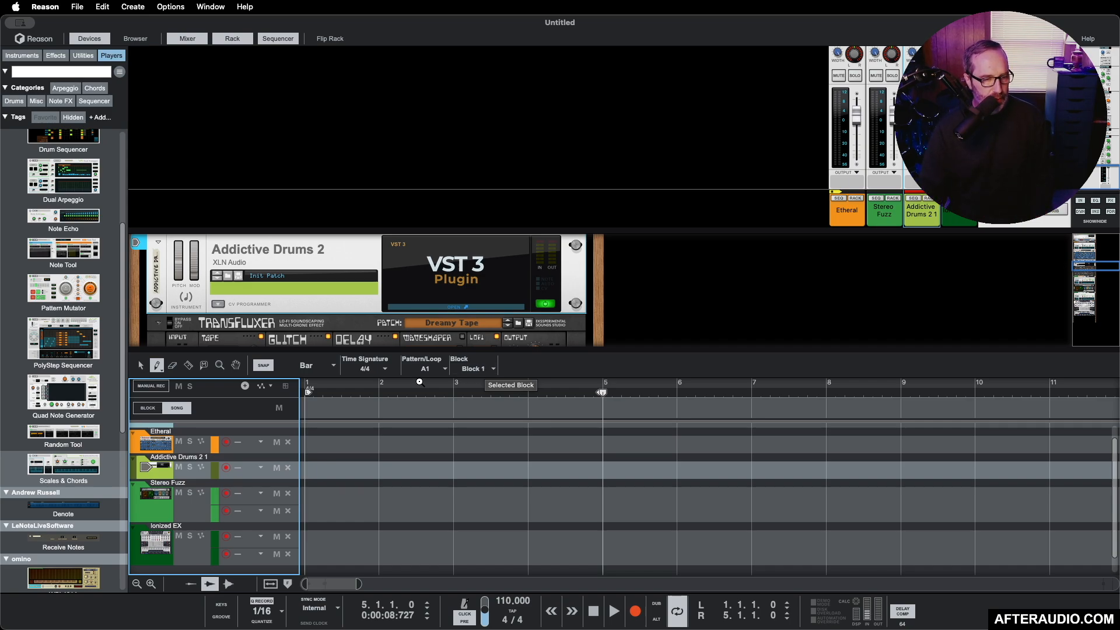
left_click(477, 368)
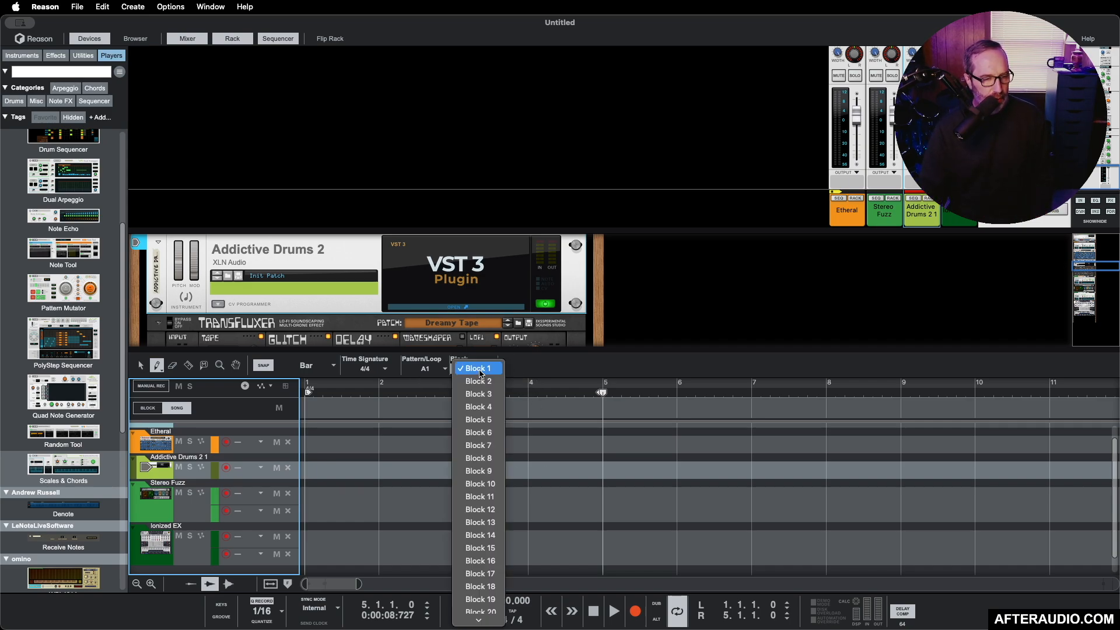
left_click(480, 373)
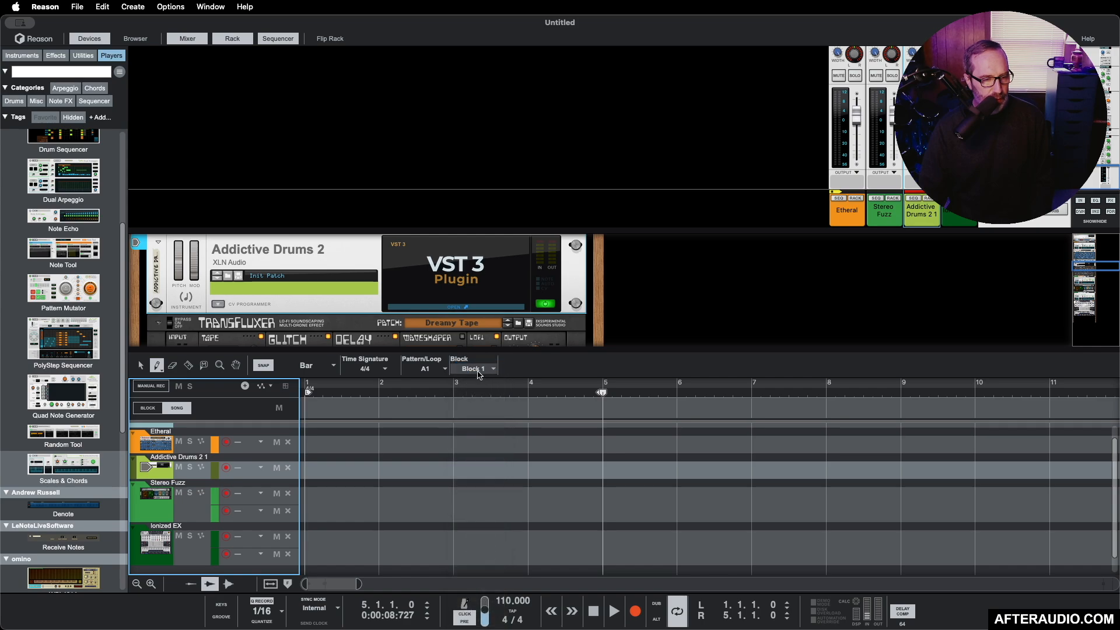
left_click(479, 369)
left_click(481, 374)
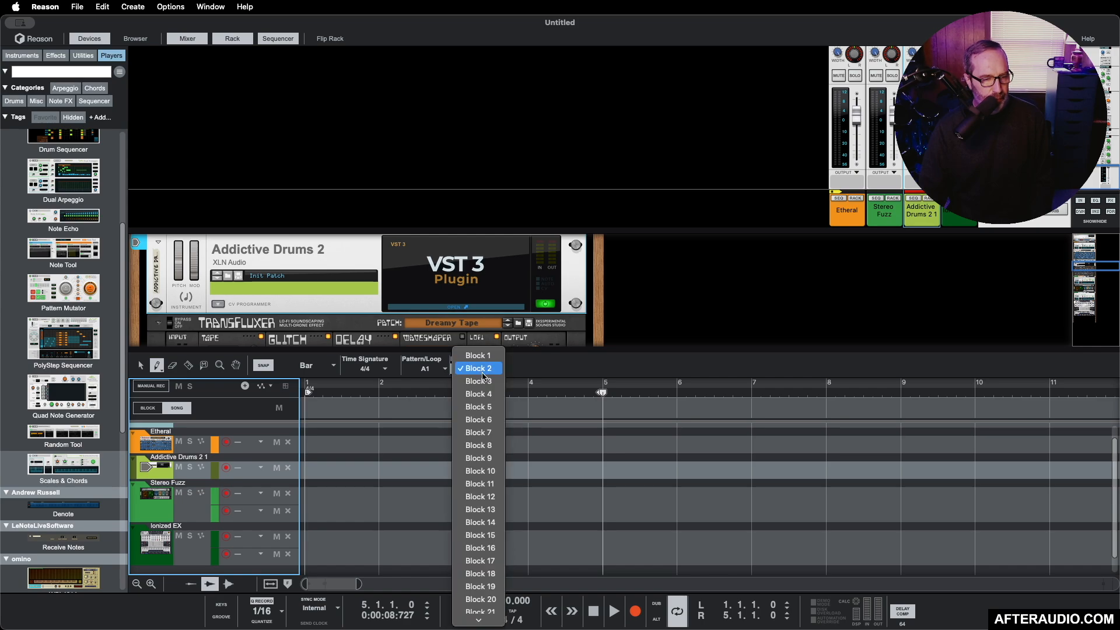
left_click(478, 360)
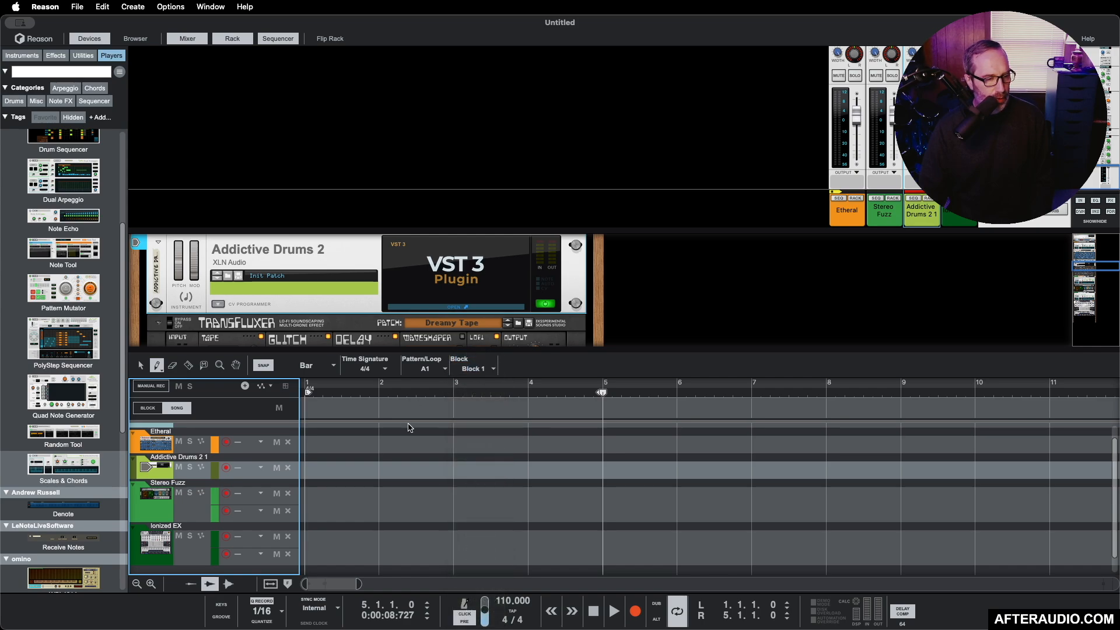
left_click_drag(306, 407, 900, 411)
Step: Add Block 2 to the song arrangement and arrange the Block 1 clips on the block lane starting from bar 2
key("q")
key("w")
left_click(478, 368)
left_click(478, 378)
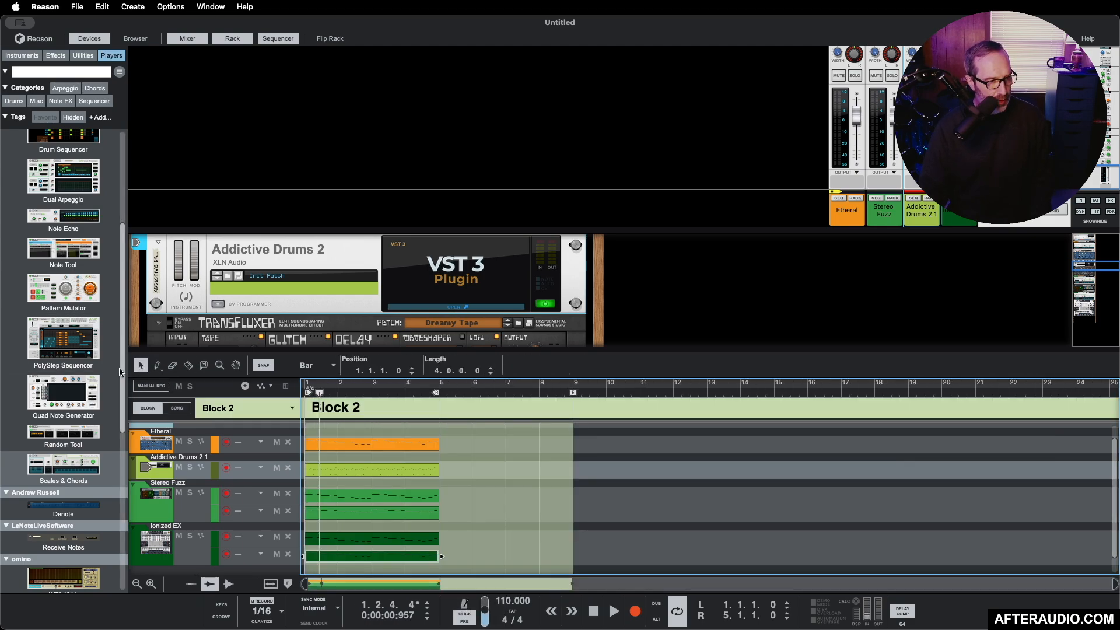
left_click_drag(321, 403, 331, 404)
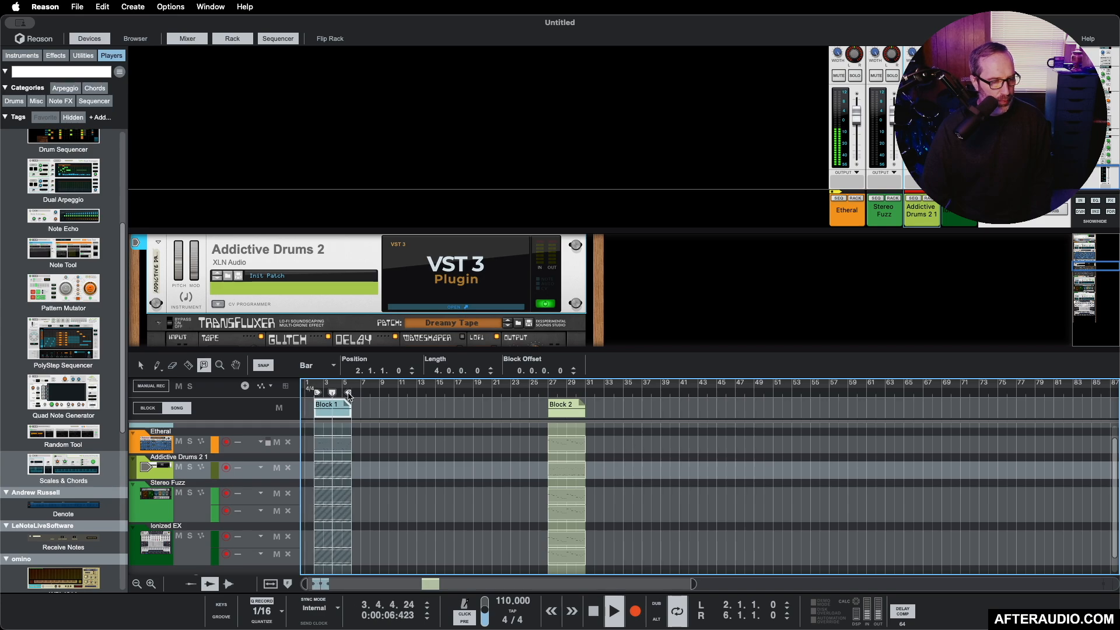
left_click_drag(332, 404, 392, 416)
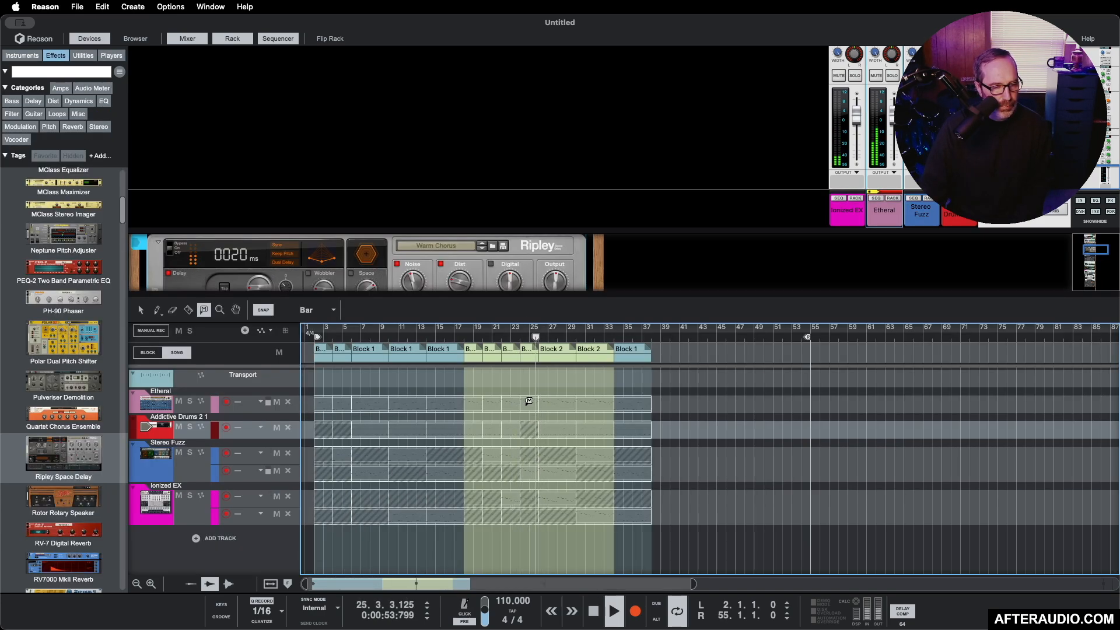
Step: In the Block 2 clip at bar 24, mute the Etheral part and unmute the Addictive Drums part
key("space")
key("space")
key("space")
left_click(528, 404)
left_click(528, 429)
key("space")
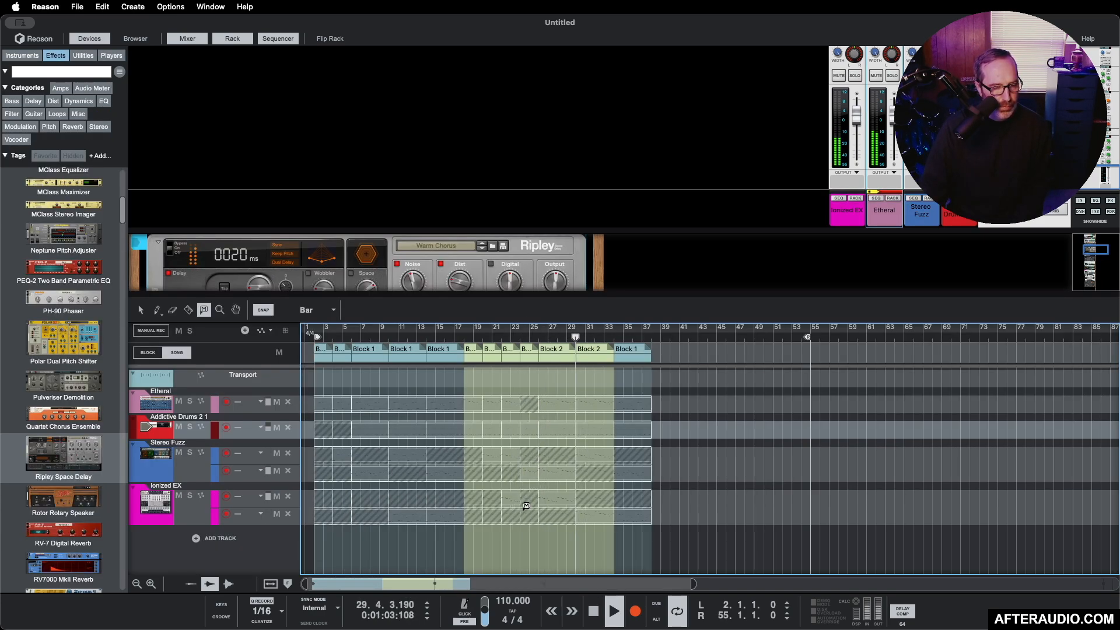
left_click(628, 512)
Step: Set the right loop locator to bar 43 and play back the song arrangement
left_click_drag(807, 337, 694, 337)
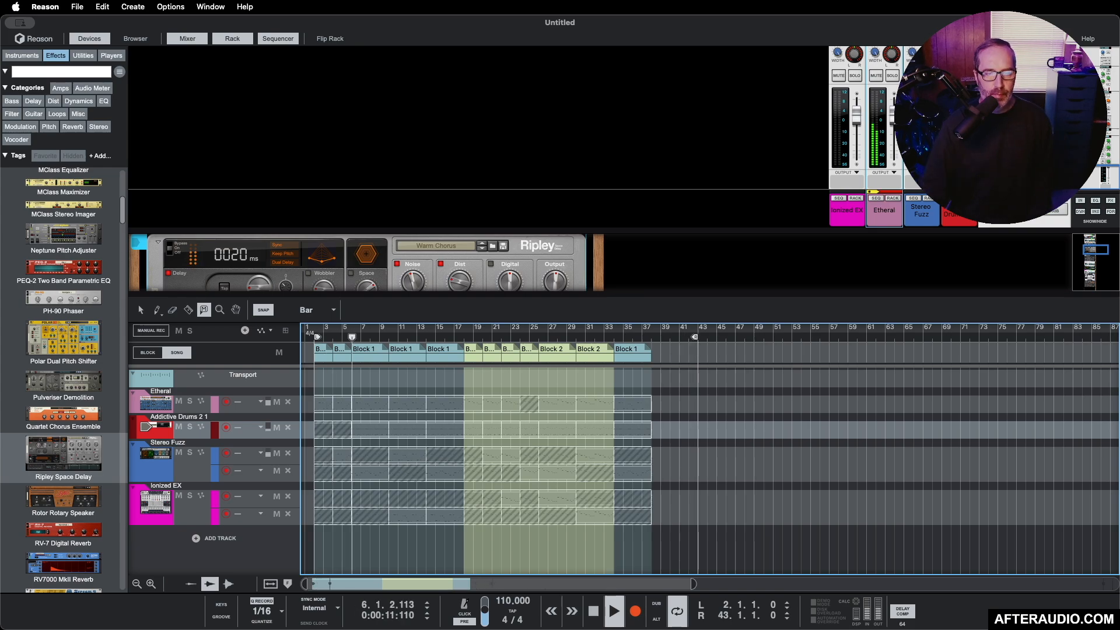
key("space")
left_click(929, 198)
scroll(361, 262, "down", 5)
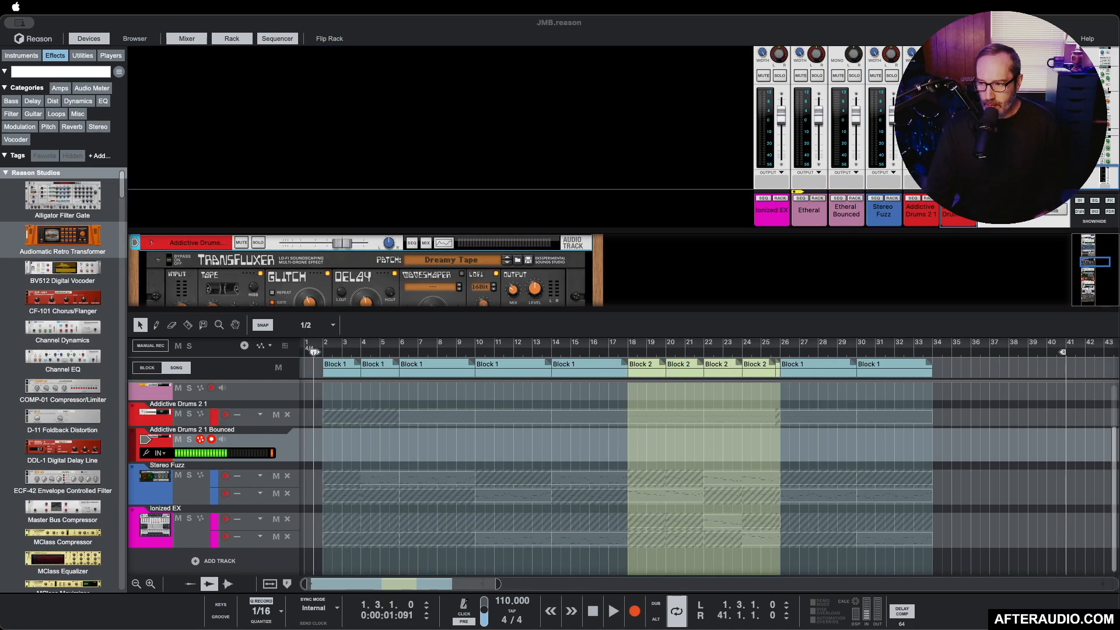
Step: Copy the last Block 1 clip to bar 37 and convert the copy to song clips
left_click(877, 368)
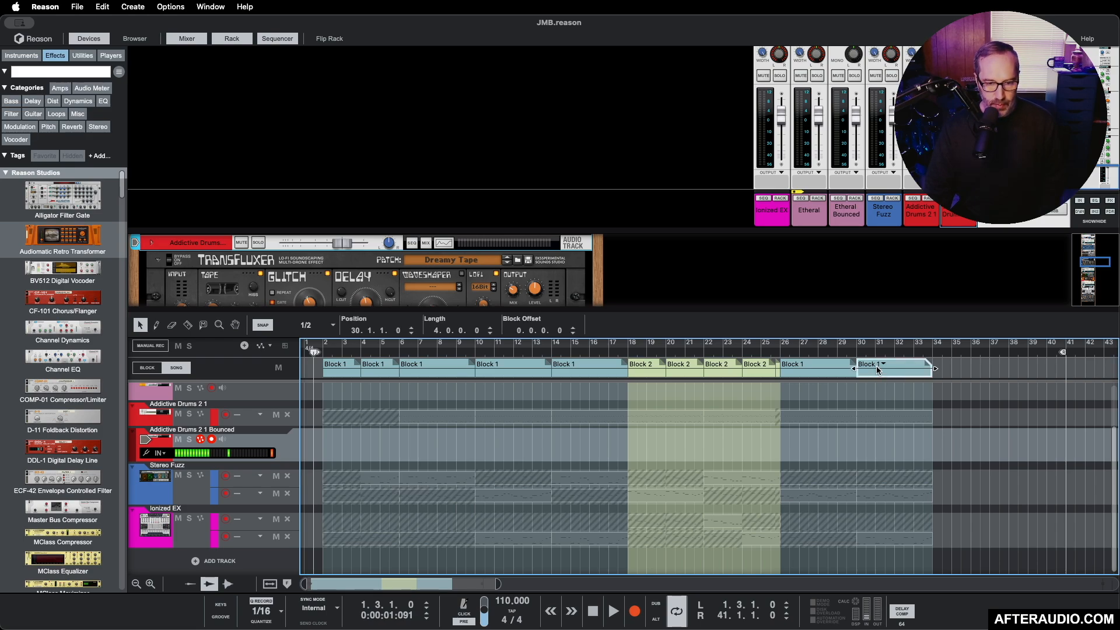
left_click(877, 369)
left_click(999, 376)
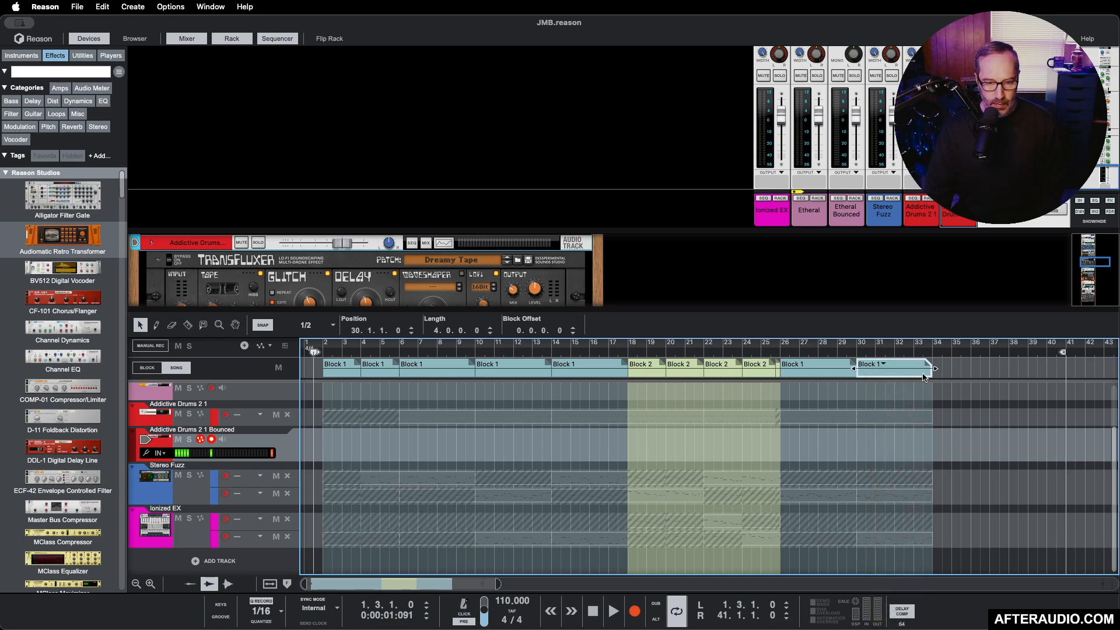
left_click_drag(921, 374, 1055, 378)
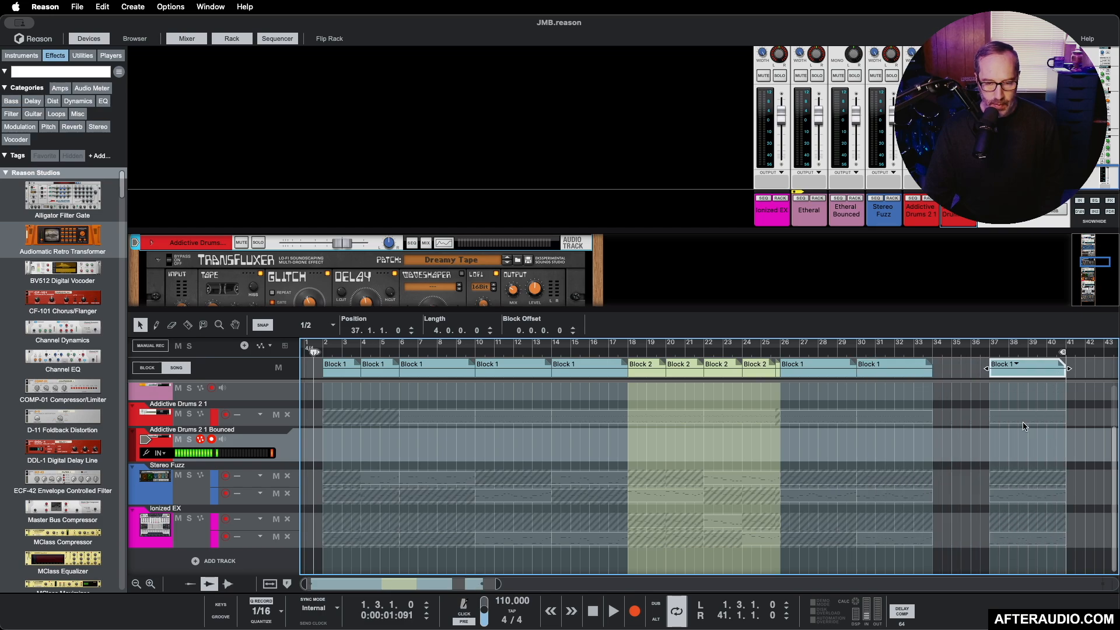
right_click(1024, 375)
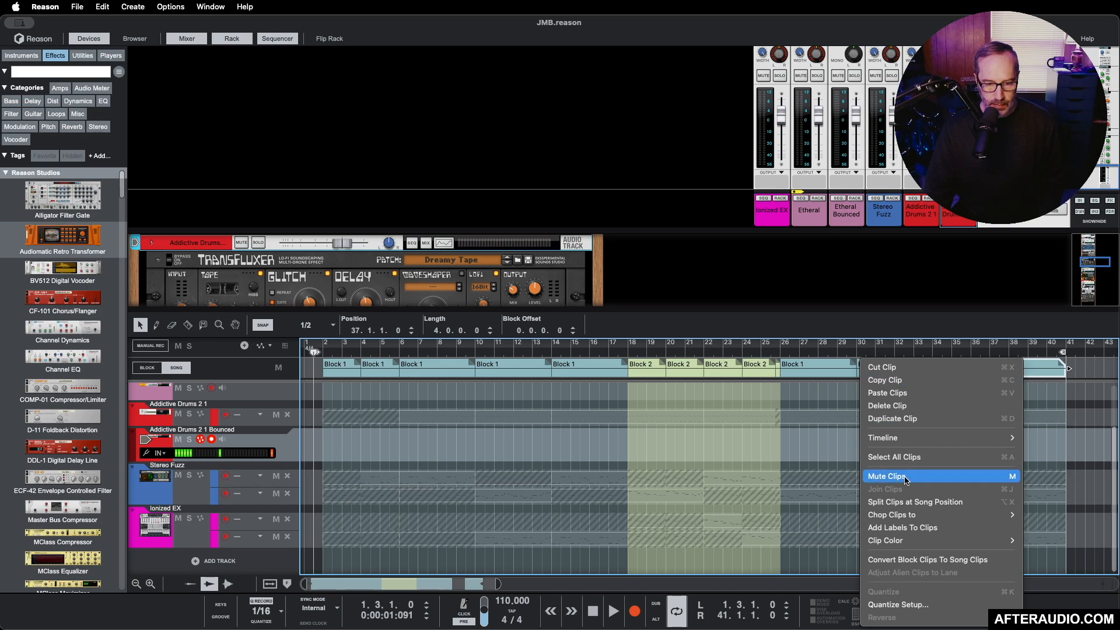
left_click(920, 560)
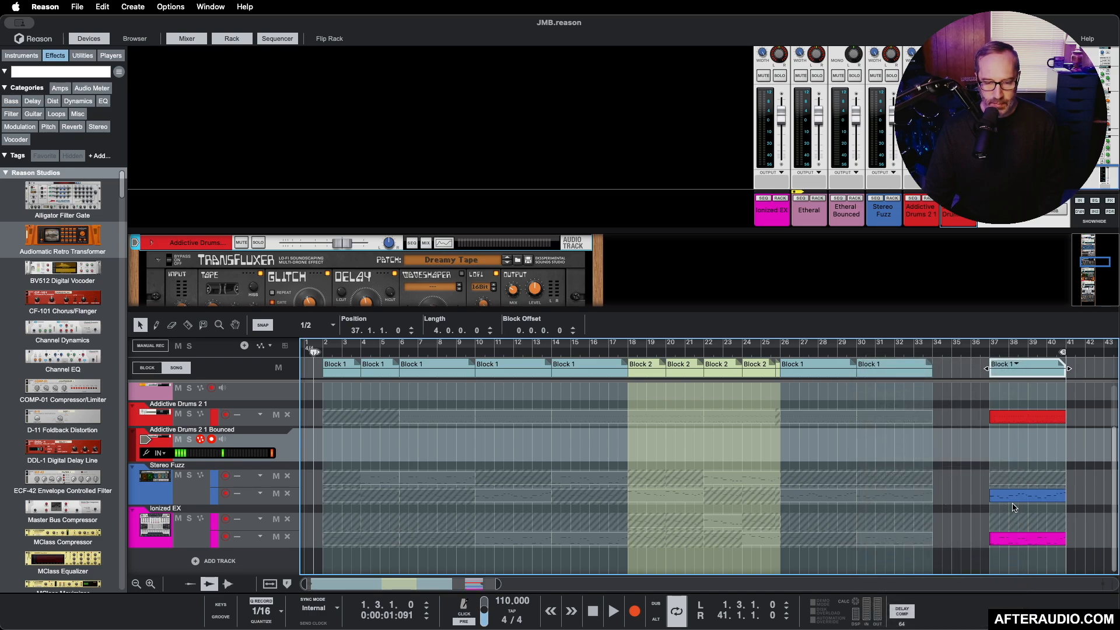
Step: Bounce the Addictive Drums, Etheral and Ionized EX song clips at bar 37 in place to audio tracks
right_click(1015, 421)
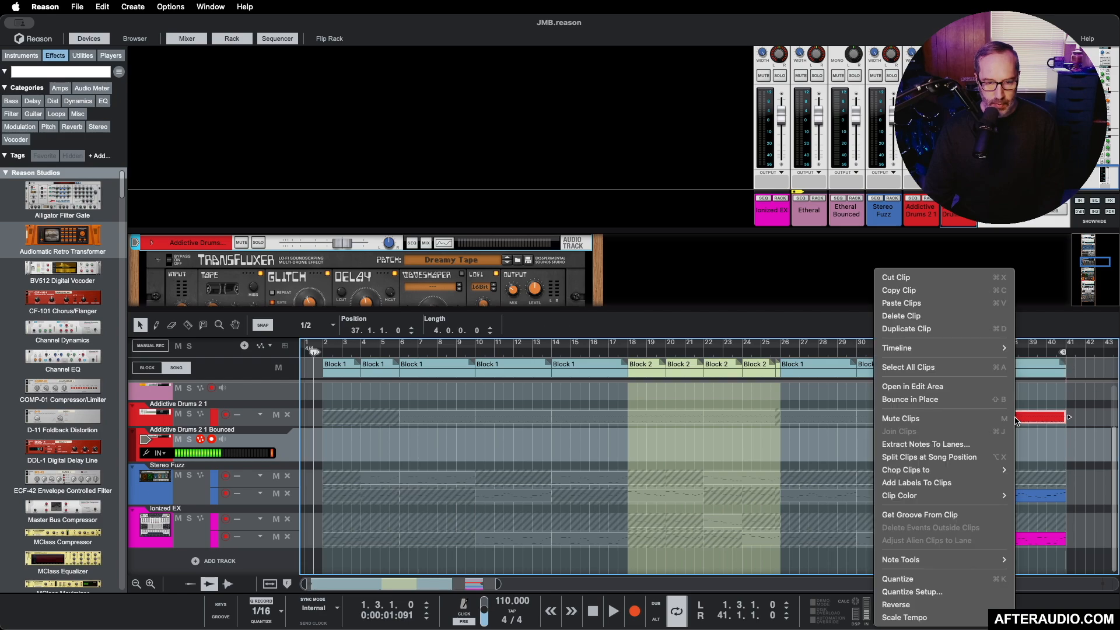
left_click(916, 401)
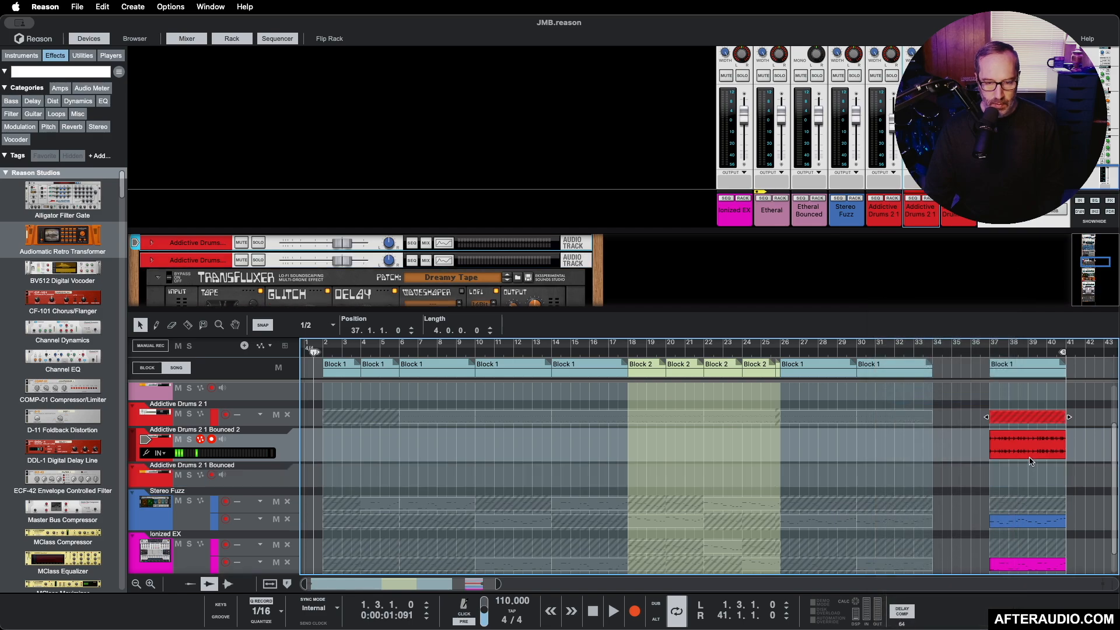
scroll(1030, 460, "up", 2)
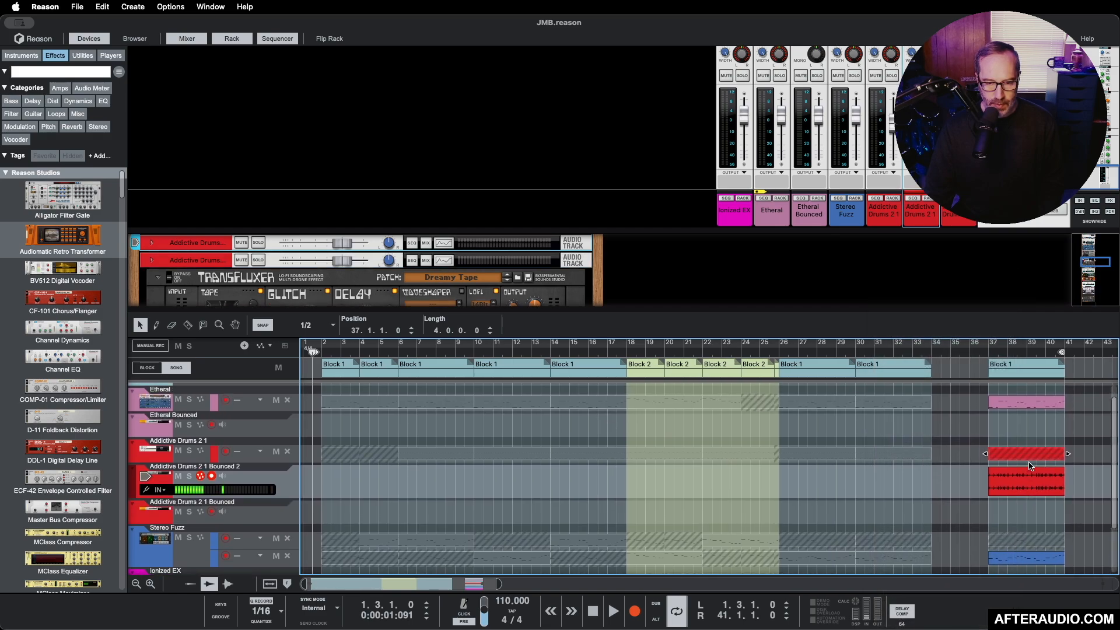
scroll(1030, 464, "up", 1)
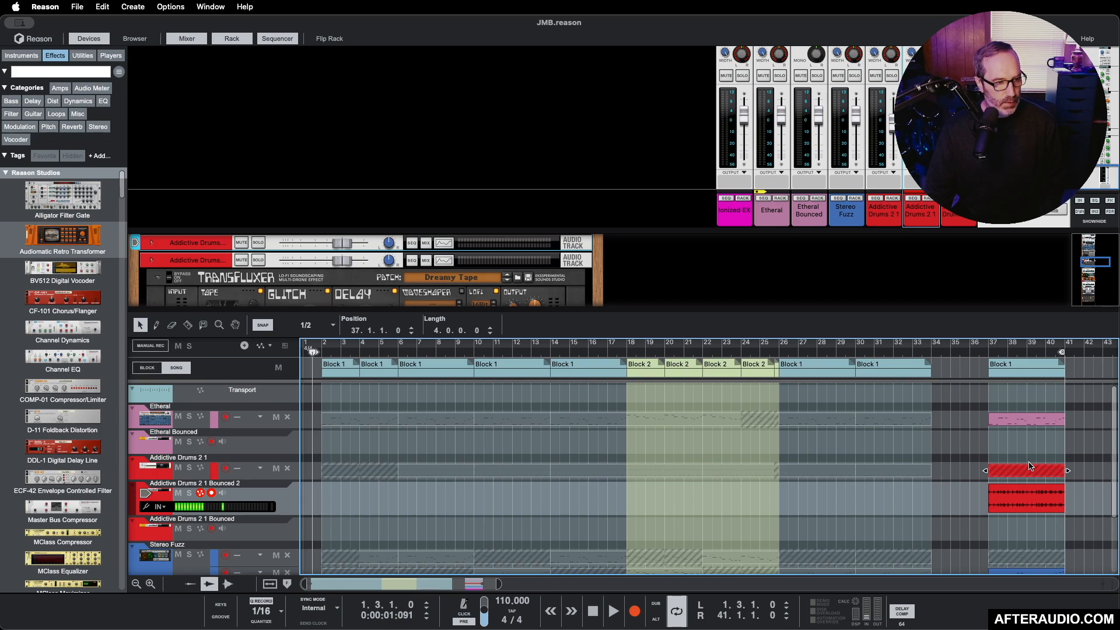
left_click(1002, 420)
right_click(999, 419)
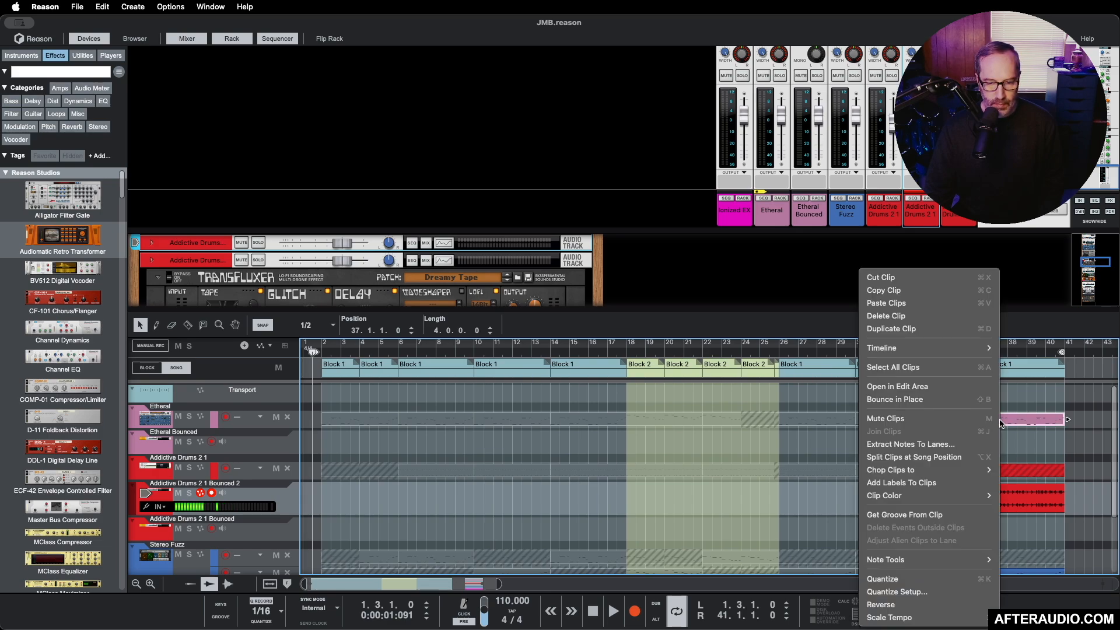
left_click(907, 400)
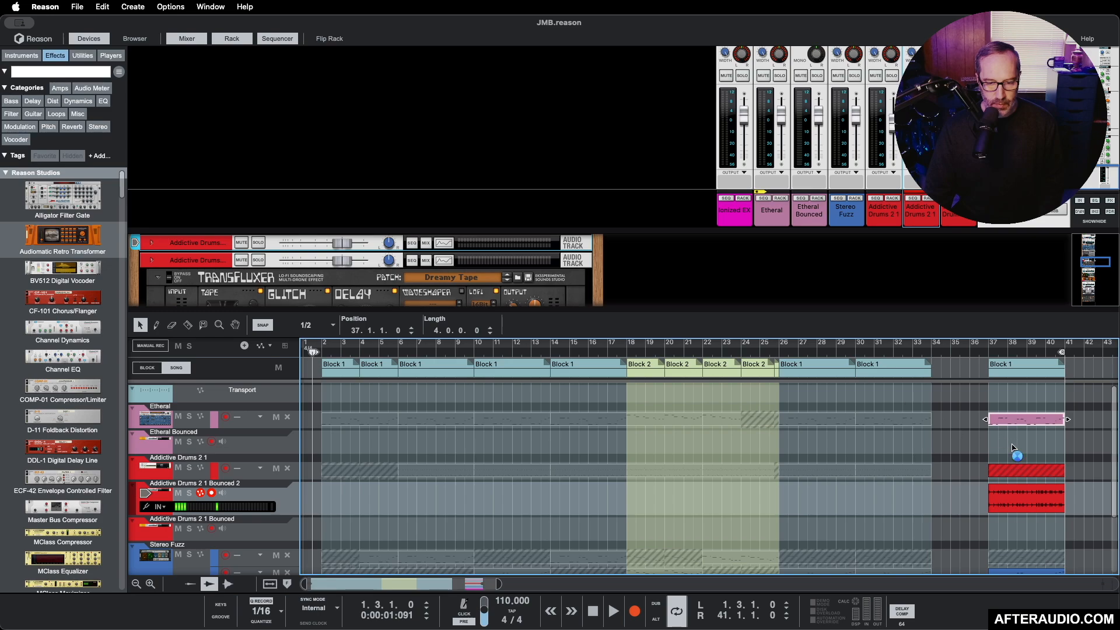
right_click(1016, 539)
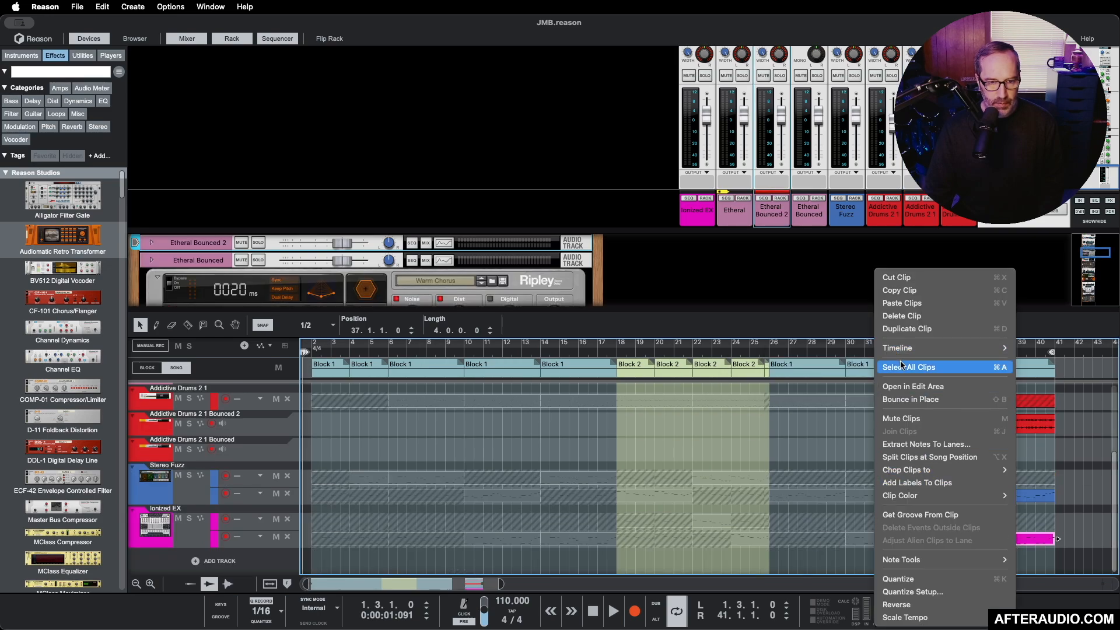
left_click(903, 400)
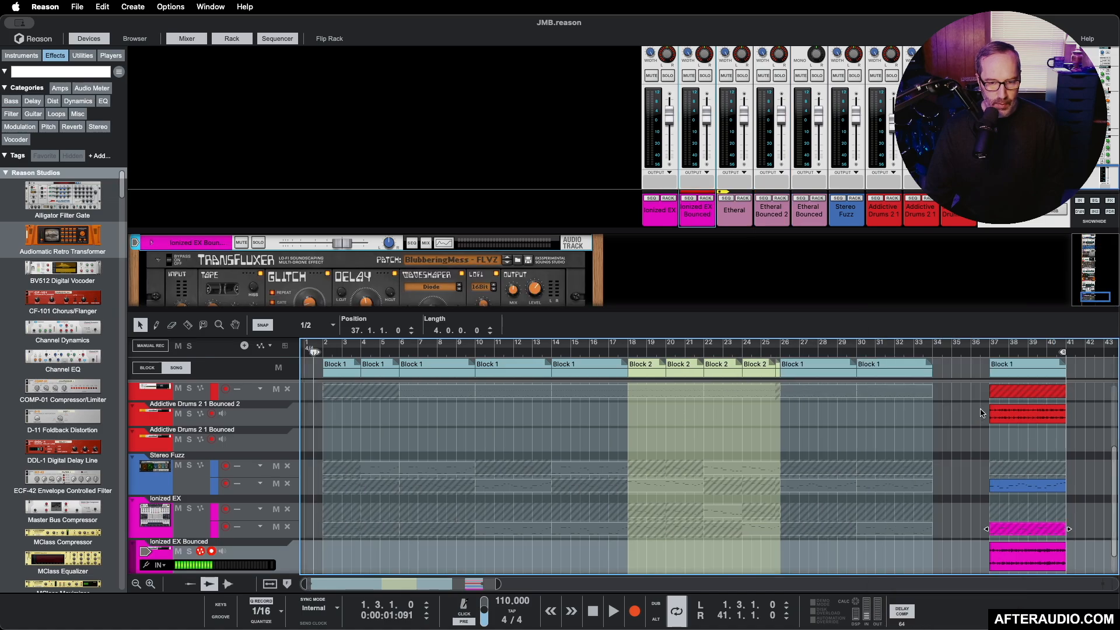
Step: Add a Mimic Creative Sampler to the rack and bounce the Addictive Drums audio clip at bar 37 to a new sample
left_click(1015, 416)
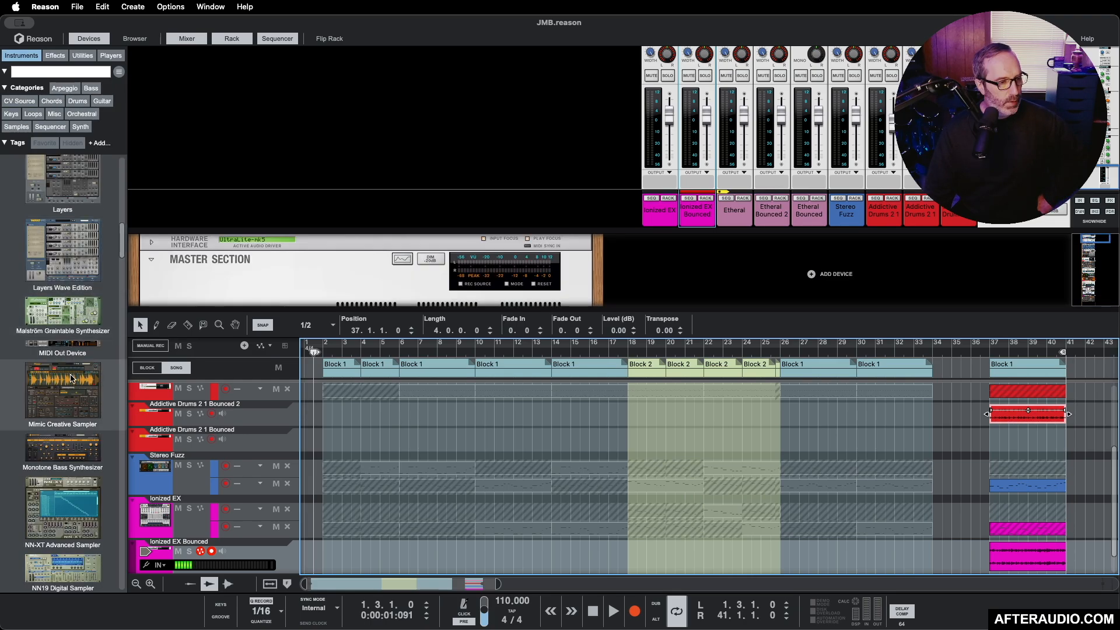
left_click_drag(66, 399, 695, 279)
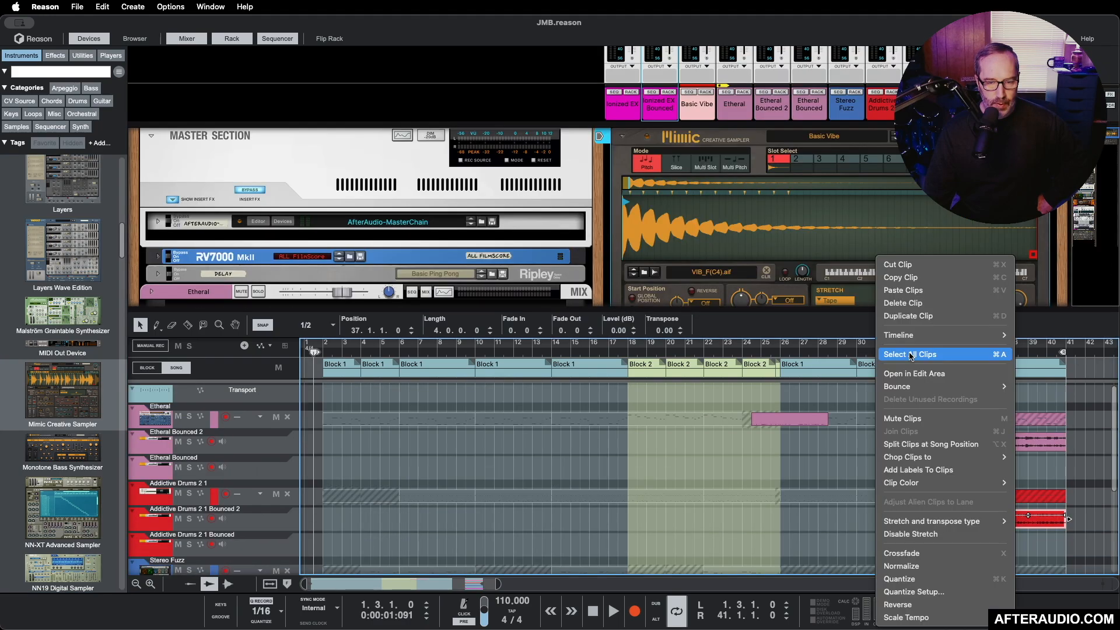
mouse_move(921, 388)
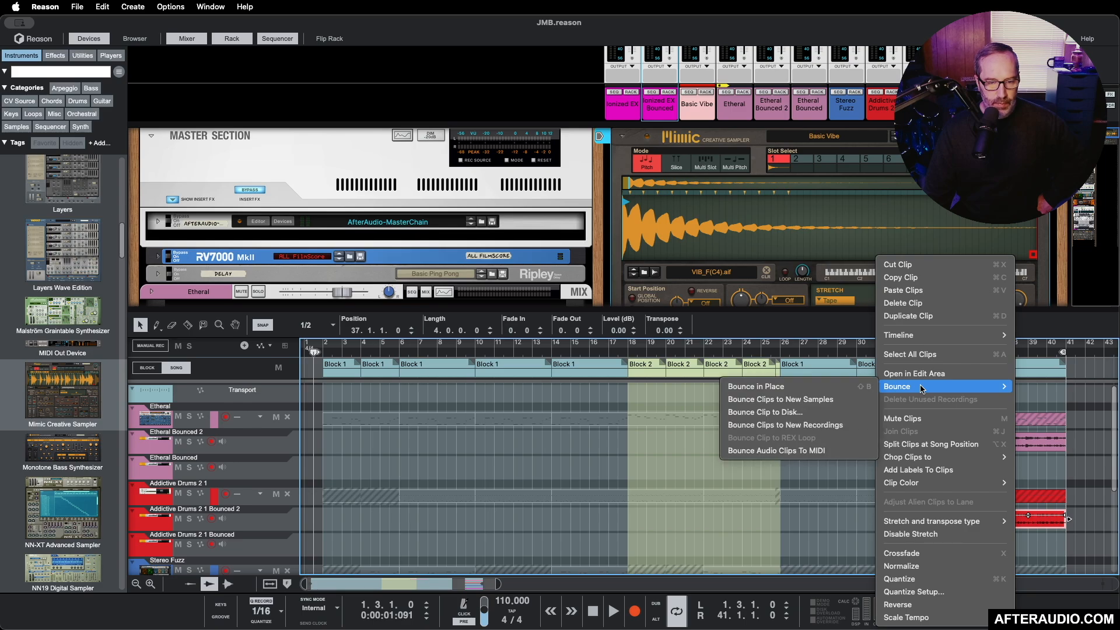
left_click(775, 400)
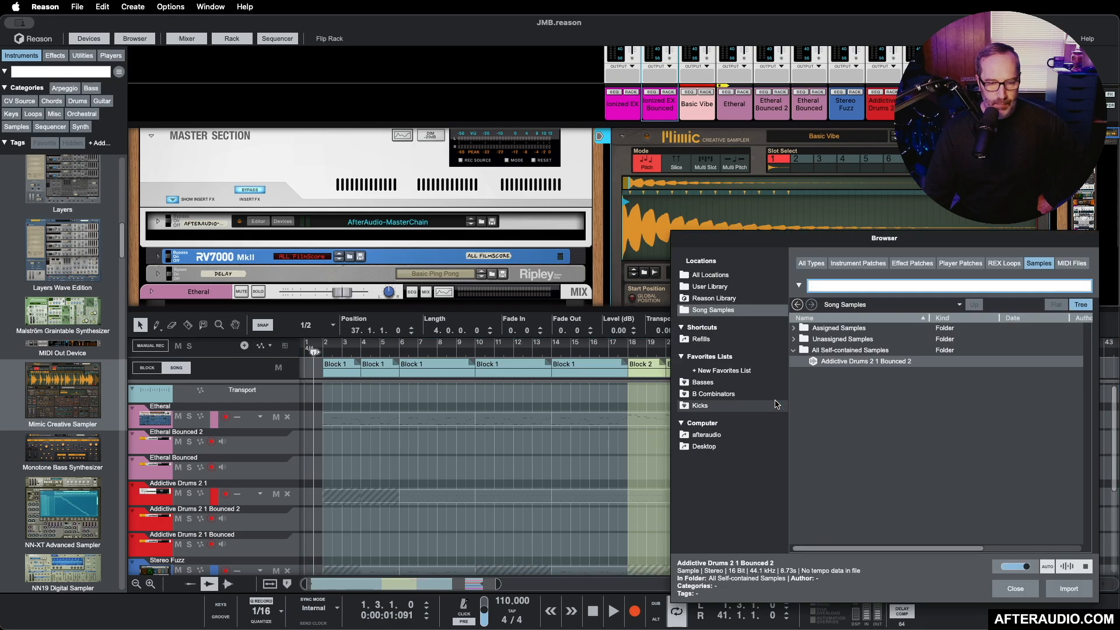
Step: Load the Addictive Drums 2 1 Bounced 2 sample into Mimic and switch the sampler to Slice mode
left_click_drag(988, 243, 466, 239)
left_click_drag(374, 356, 748, 243)
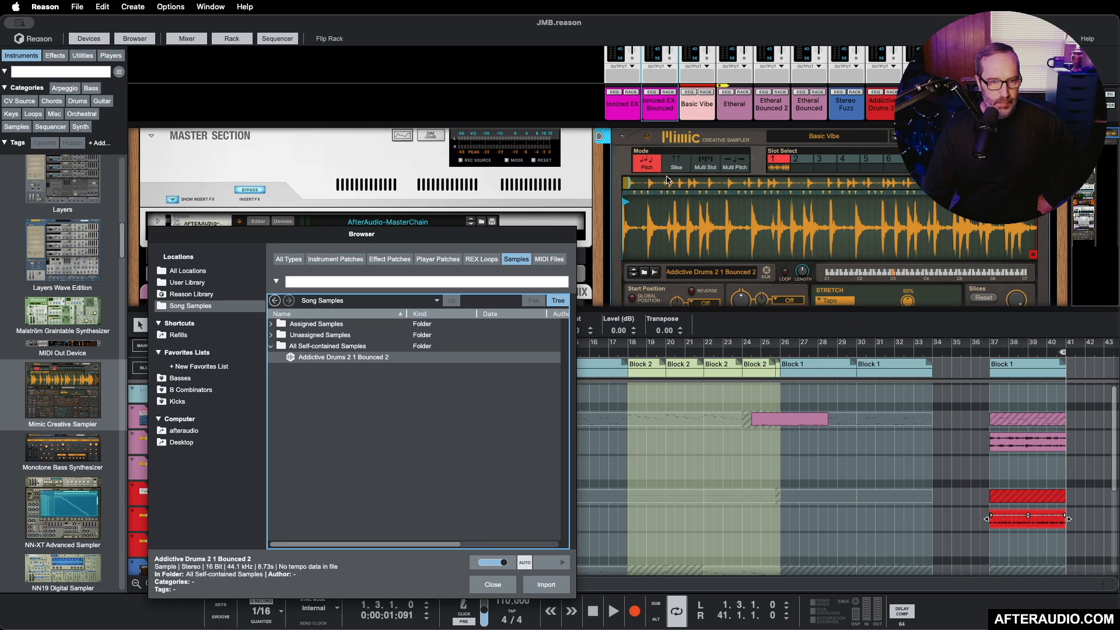
left_click(678, 166)
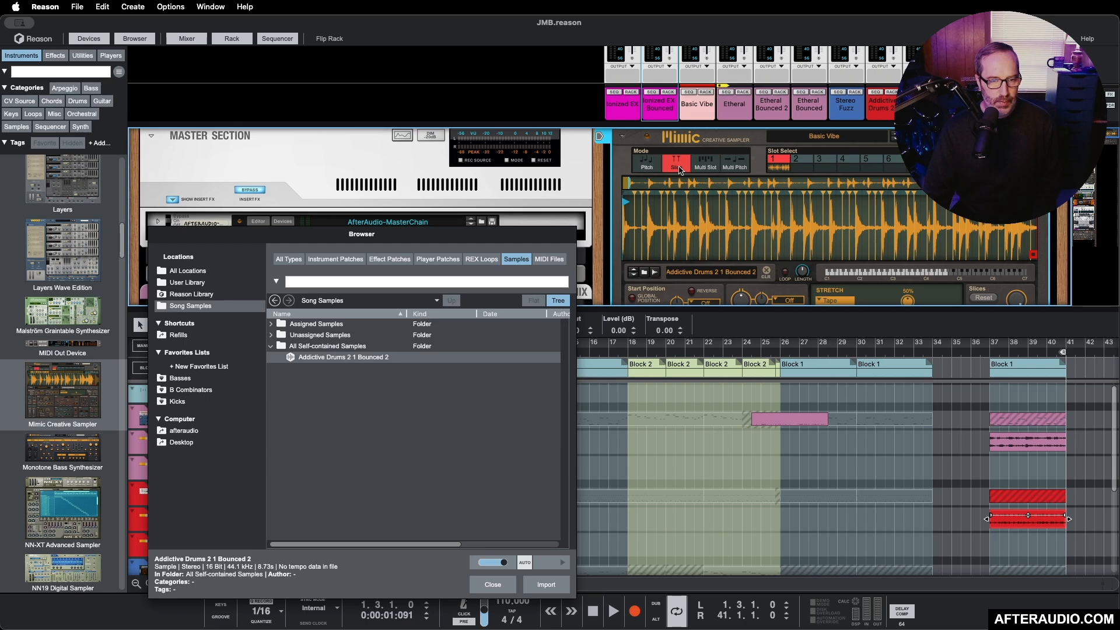
key("space")
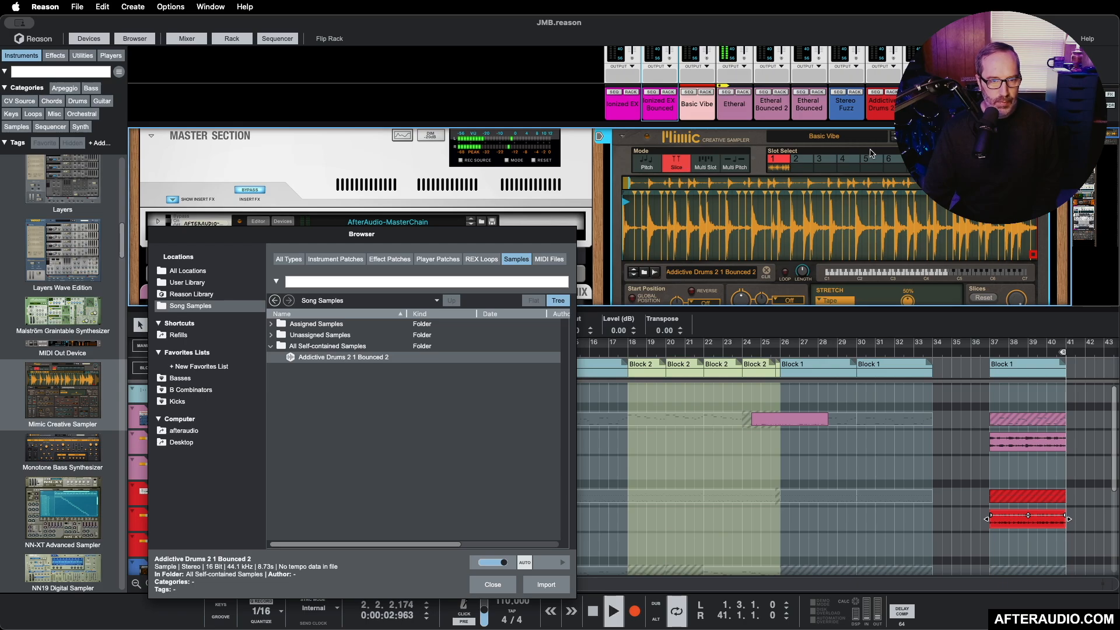
key("space")
Step: Examine Mimic's slice sensitivity control and sliced drum waveform, and play back part of the song
scroll(885, 227, "down", 1)
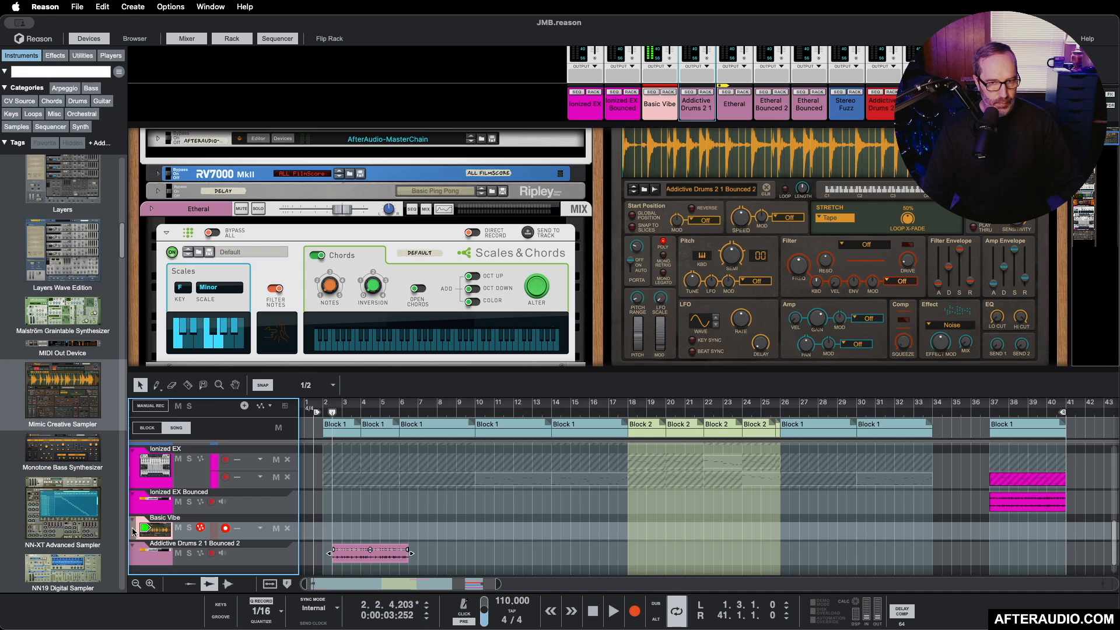
left_click(1020, 230)
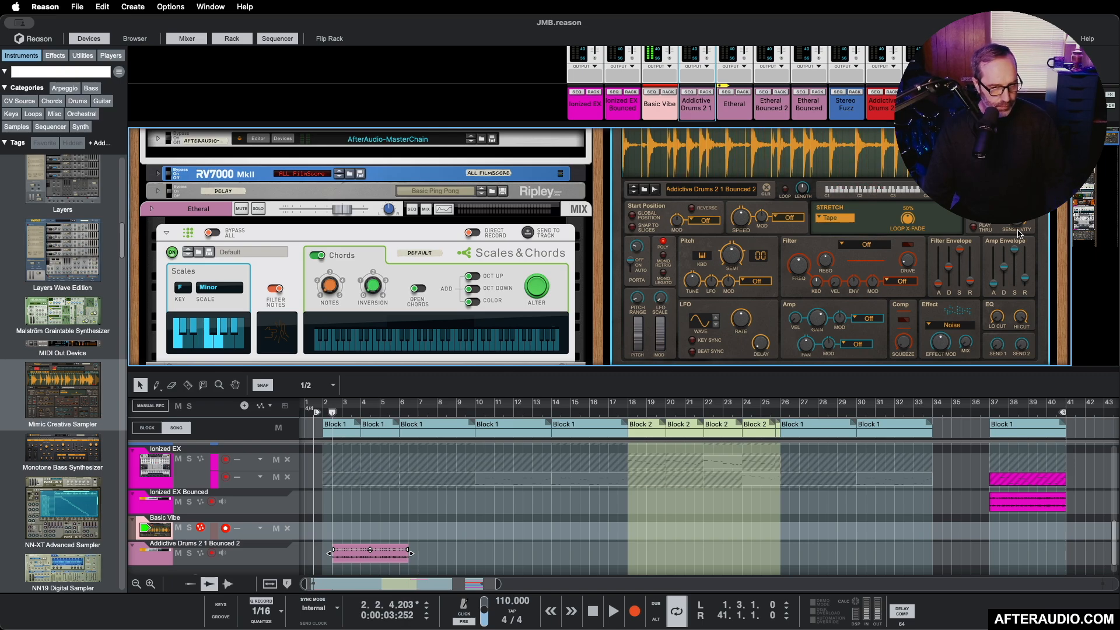
scroll(971, 273, "up", 4)
scroll(335, 455, "down", 1)
key("space")
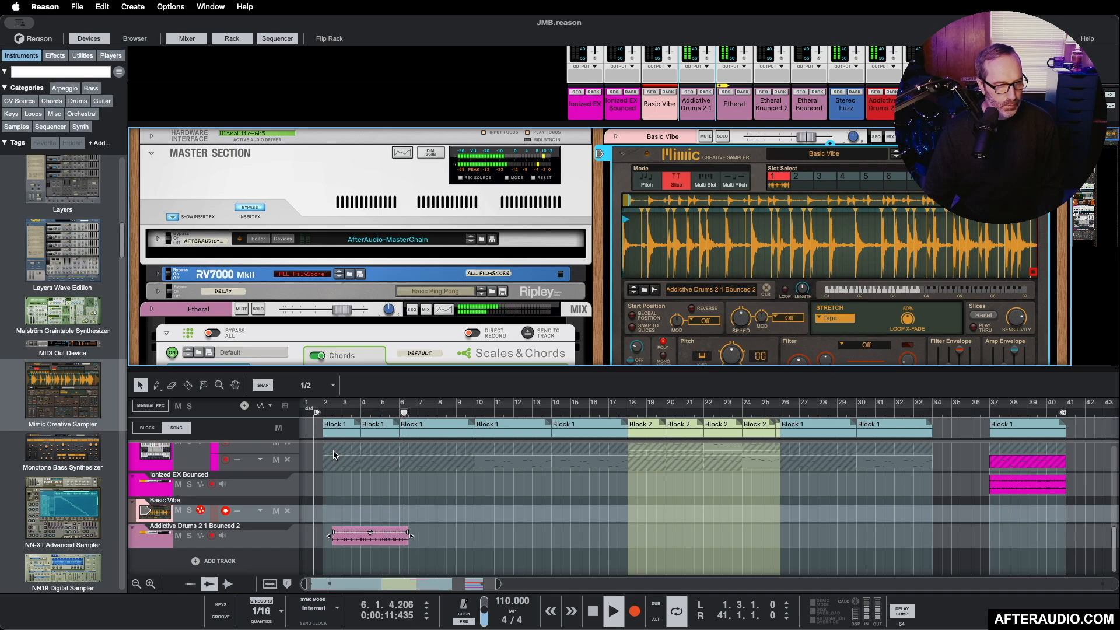
key("space")
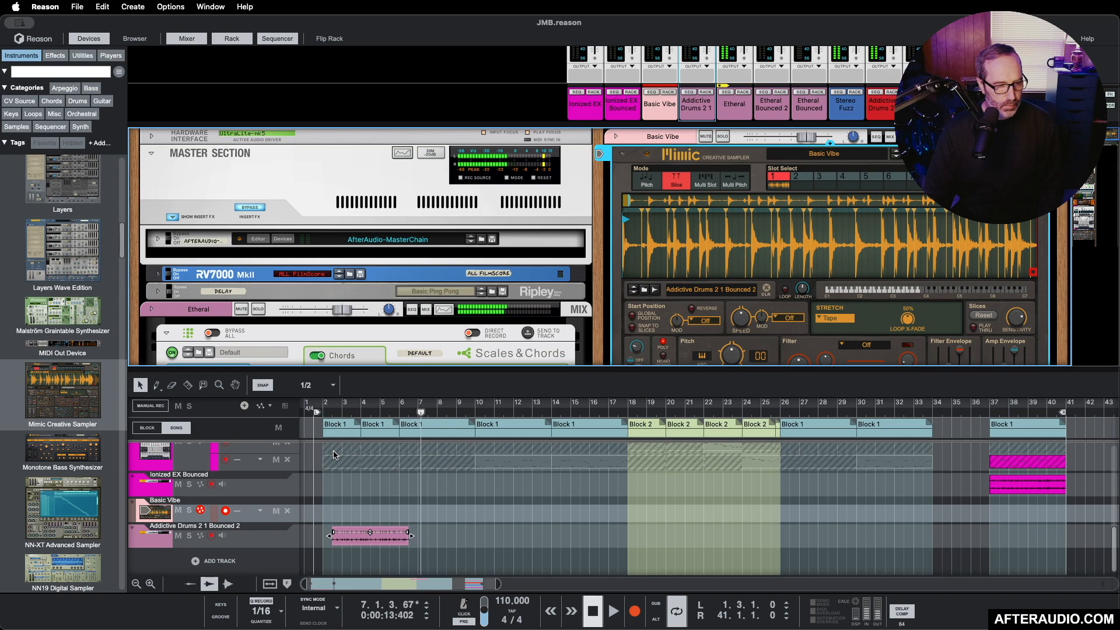
Step: Chop the Addictive Drums 2 1 Bounced 2 clip at bar 2 into eighth-note clips and play the song from bar 2
right_click(471, 533)
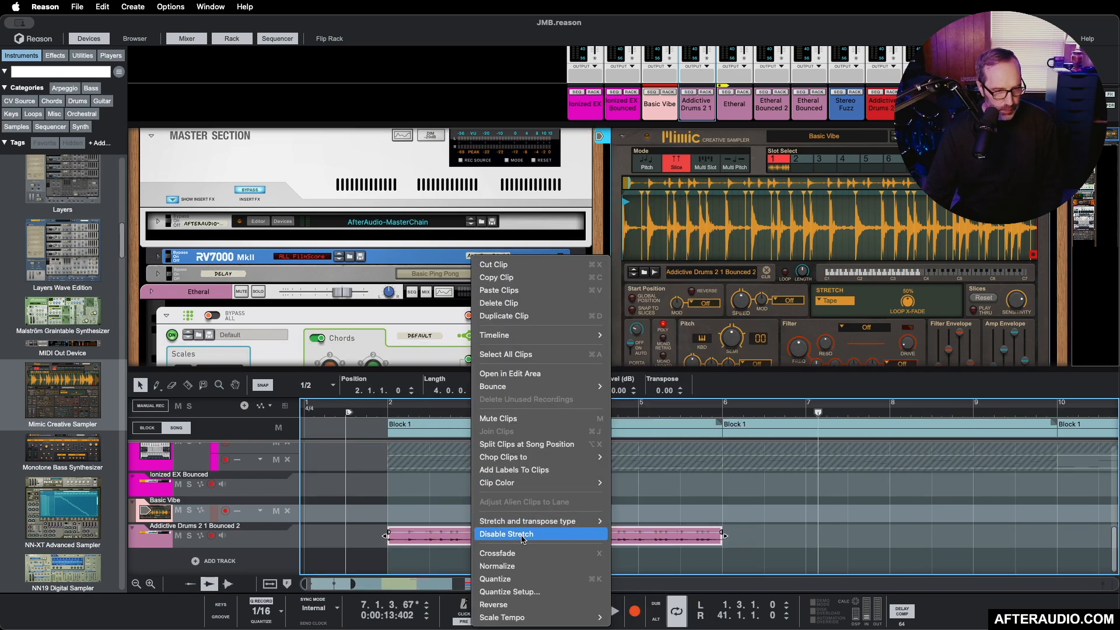
mouse_move(526, 458)
left_click(621, 495)
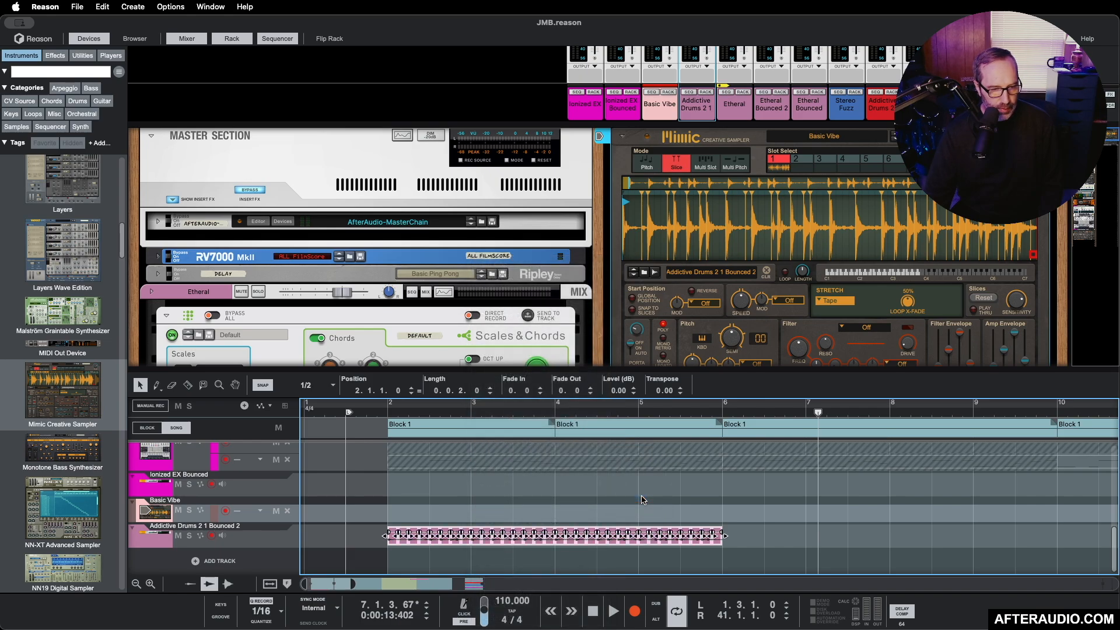
left_click(386, 412)
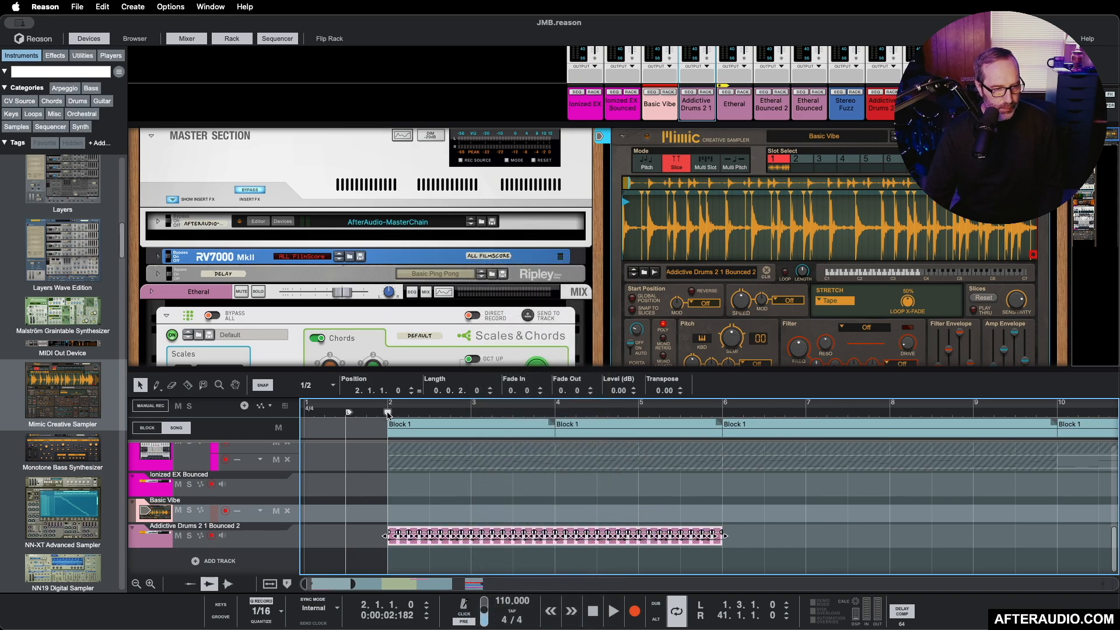
key("space")
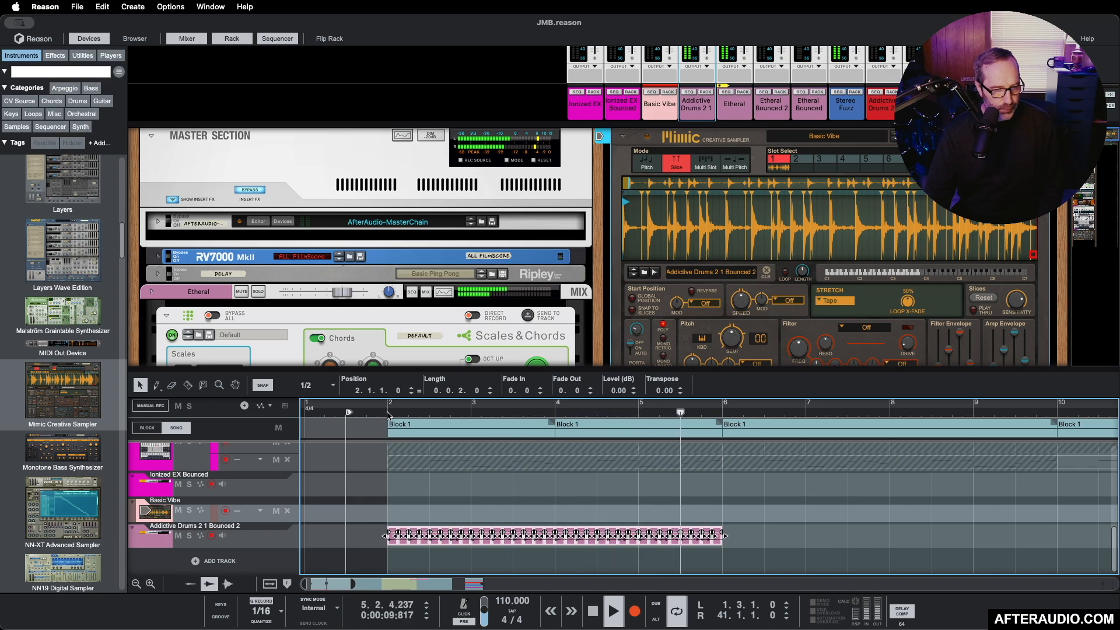
key("space")
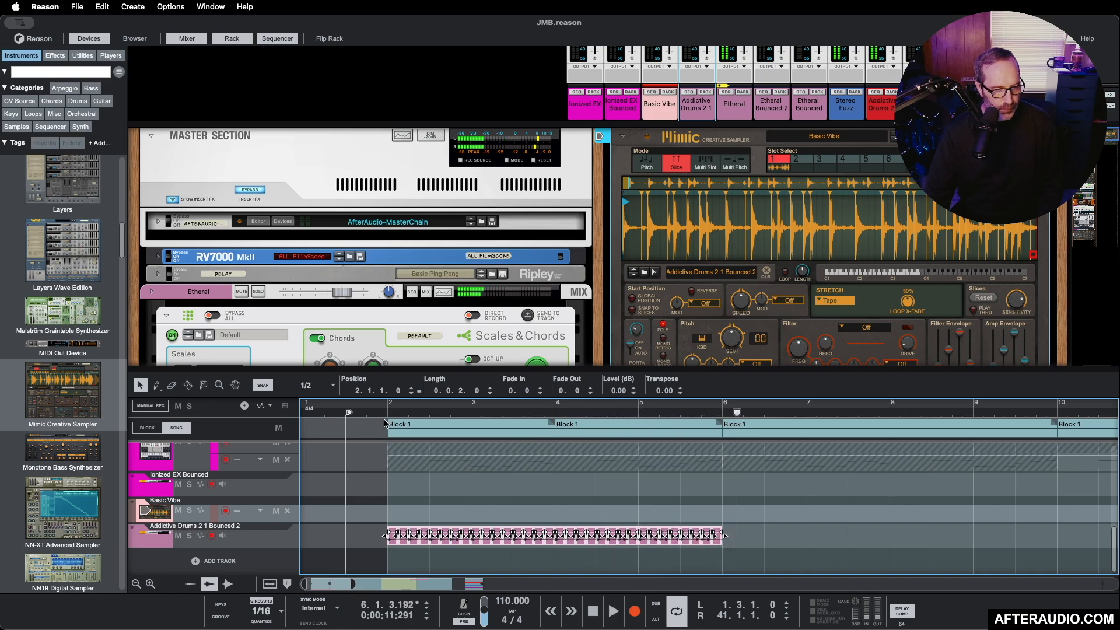
Step: Loop bars 2 to 6, audition the chopped Addictive Drums and Etheral Bounced 2 tracks, and turn off their solos
key("shift+p")
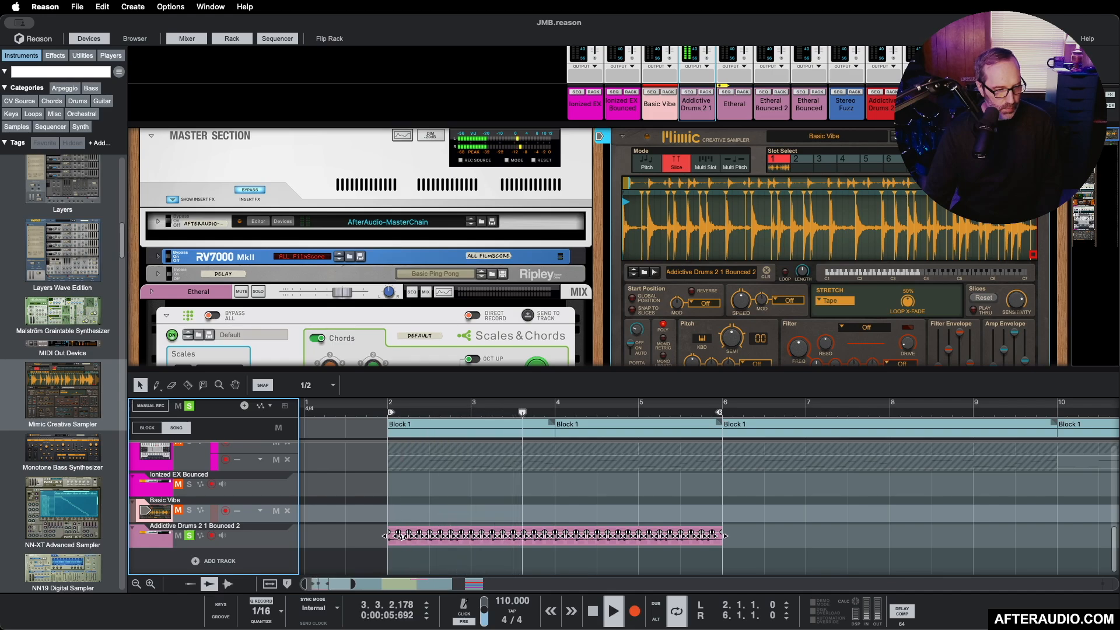
key("space")
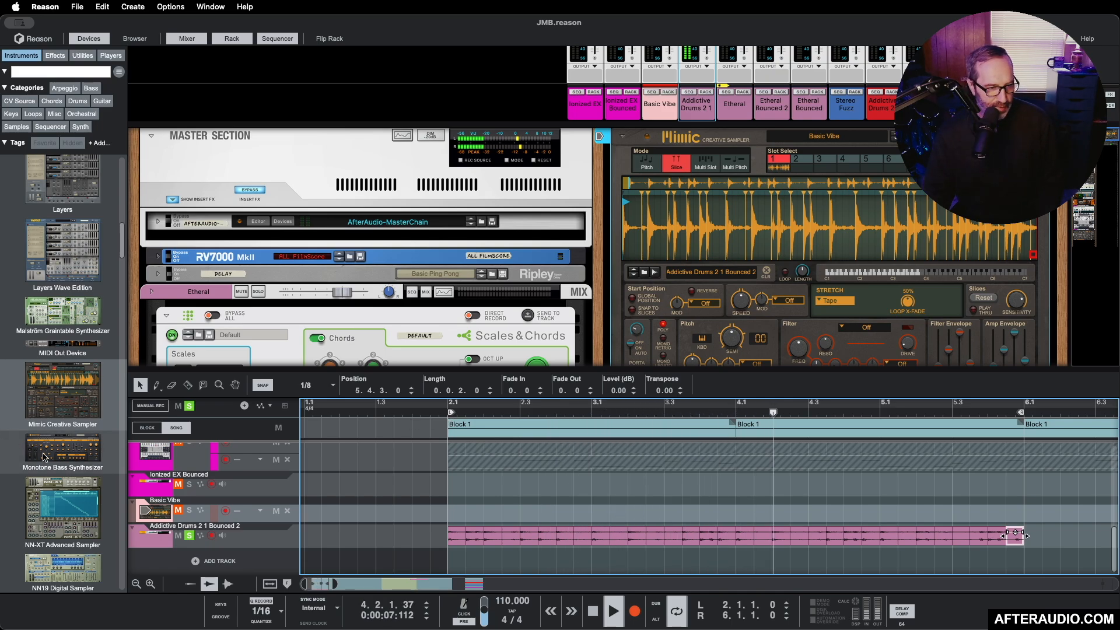
left_click(189, 536)
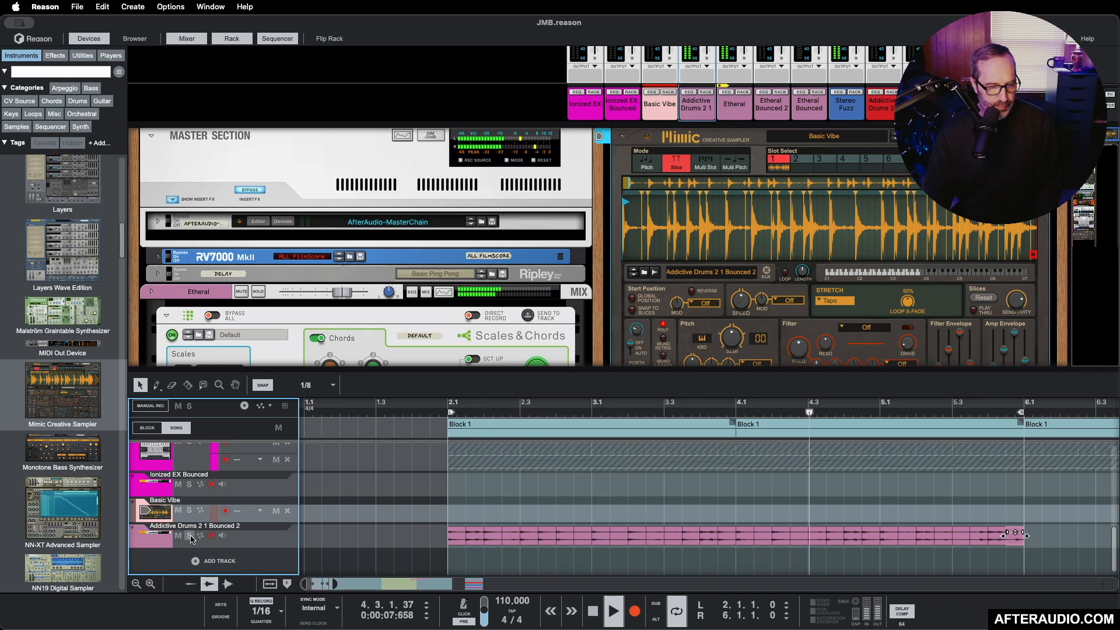
key("space")
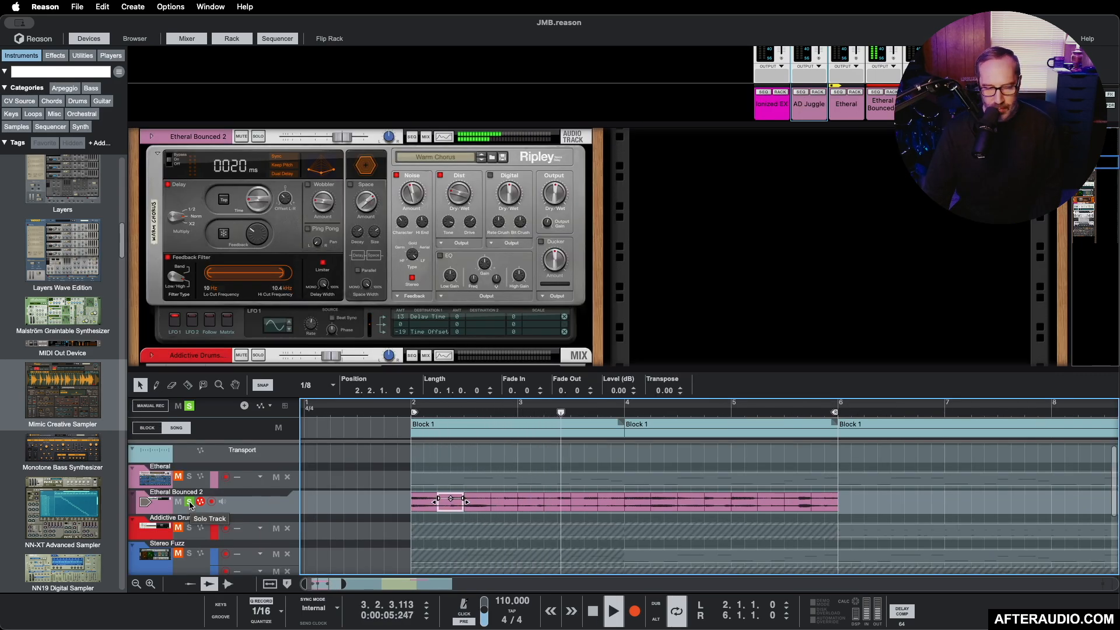
left_click(190, 503)
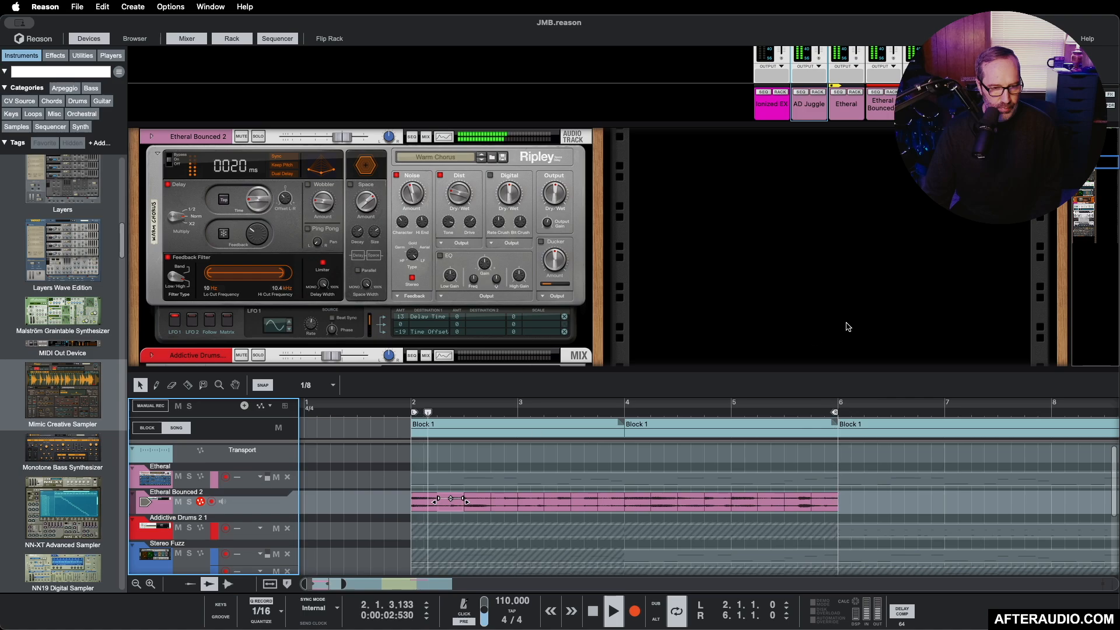
Step: Enlarge the mixer to show the channel faders and adjust the panning of the AD Juggle channel
left_click_drag(828, 371, 829, 467)
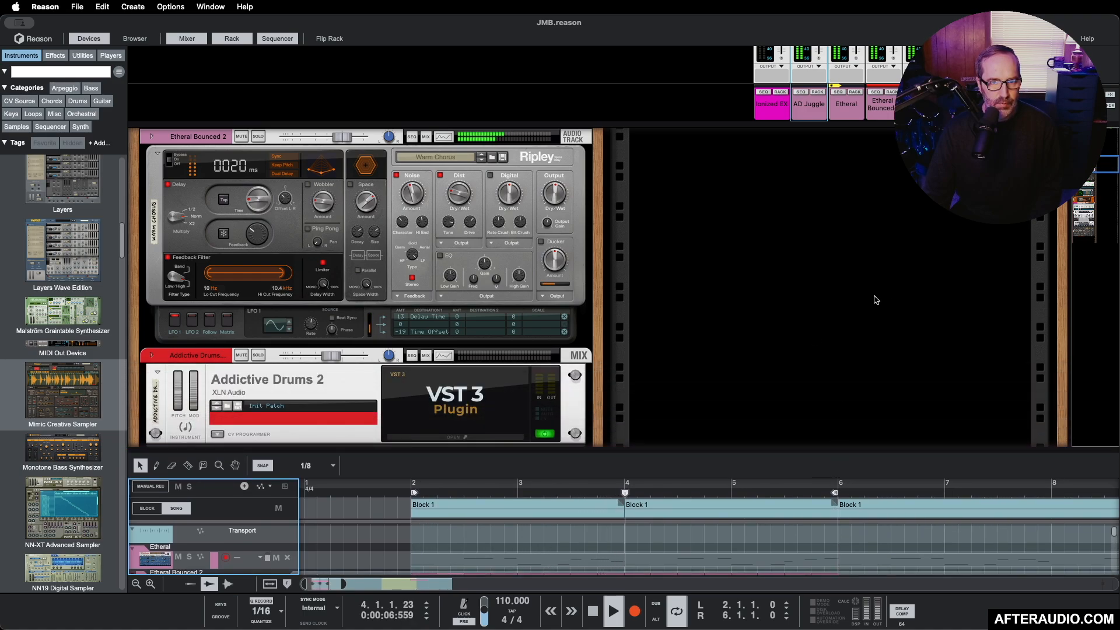
scroll(875, 301, "up", 6)
scroll(876, 300, "down", 5)
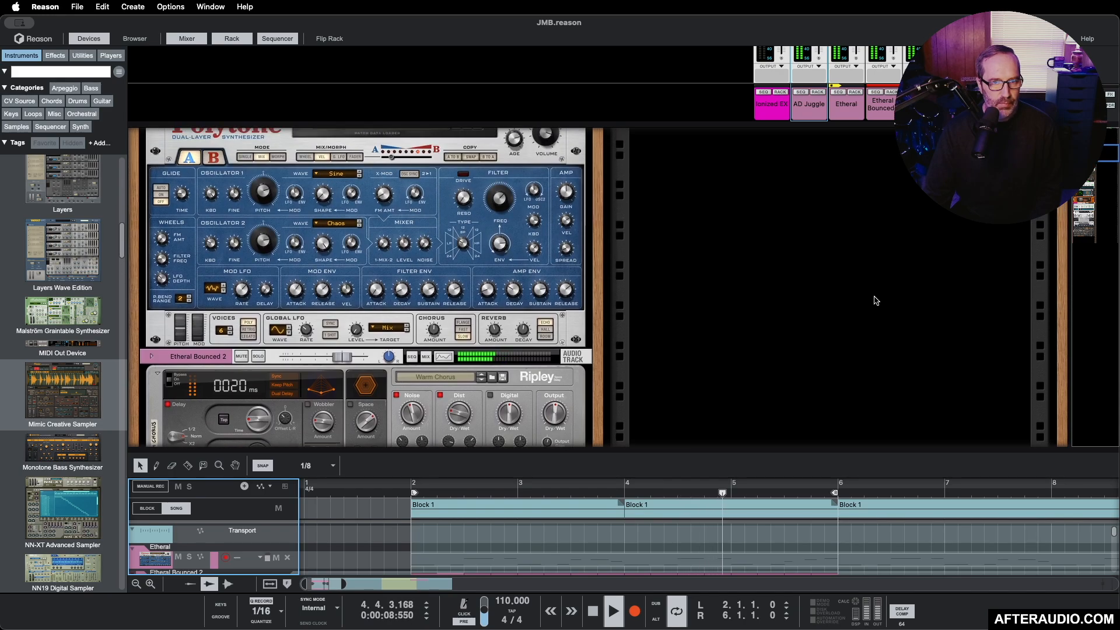
left_click_drag(736, 124, 729, 370)
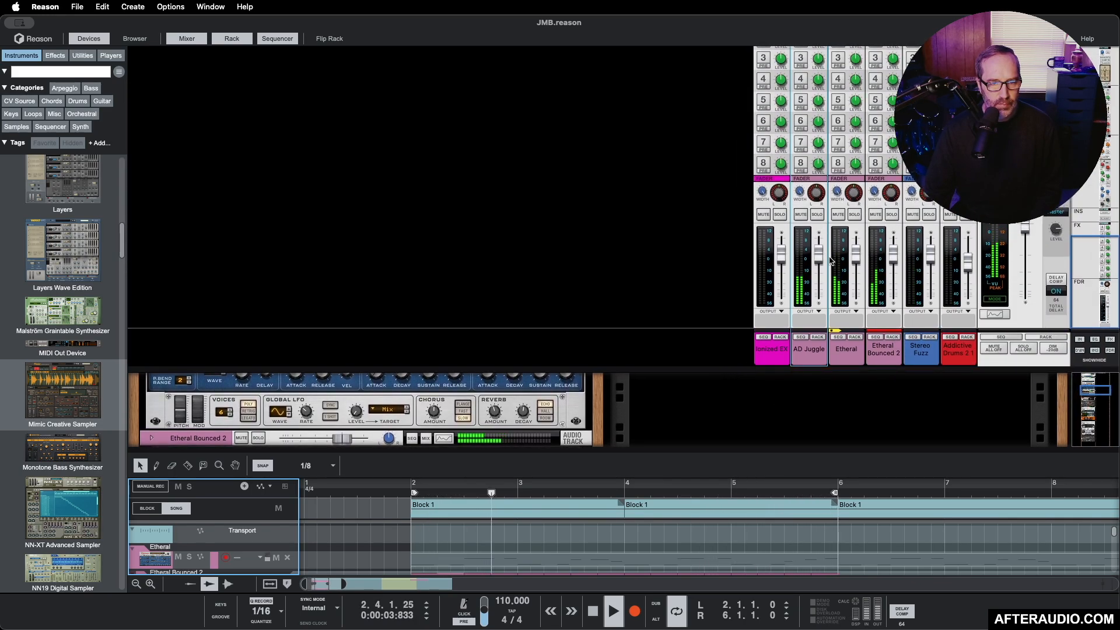
left_click_drag(816, 194, 854, 200)
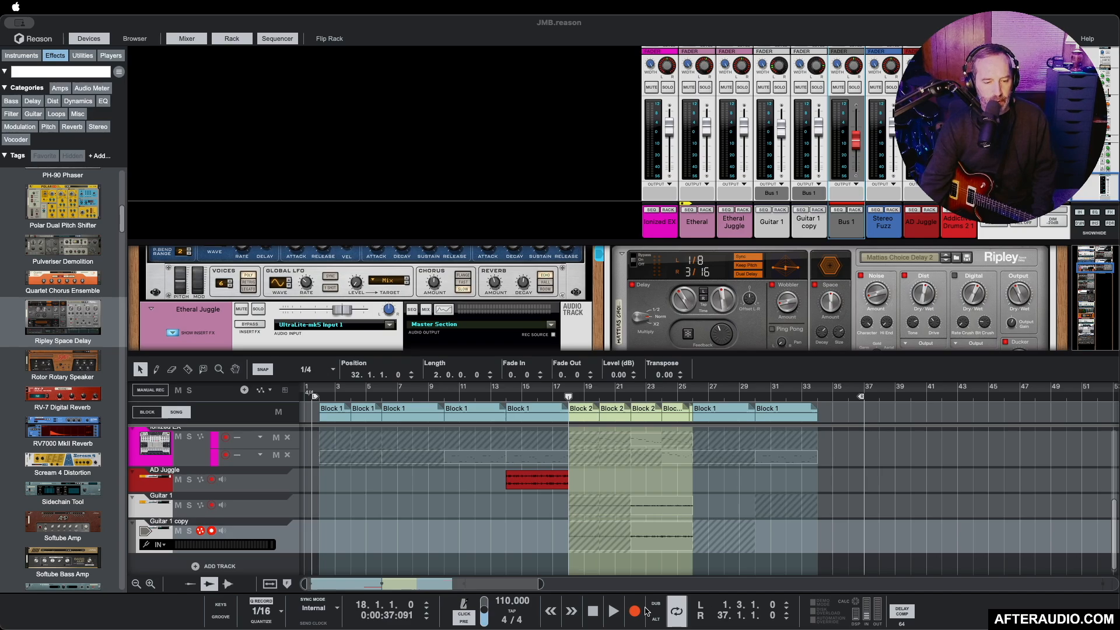
Step: Play the arrangement from the first Block 2 at bar 18 with the guitar tracks, stop it, and play the mix
left_click(614, 612)
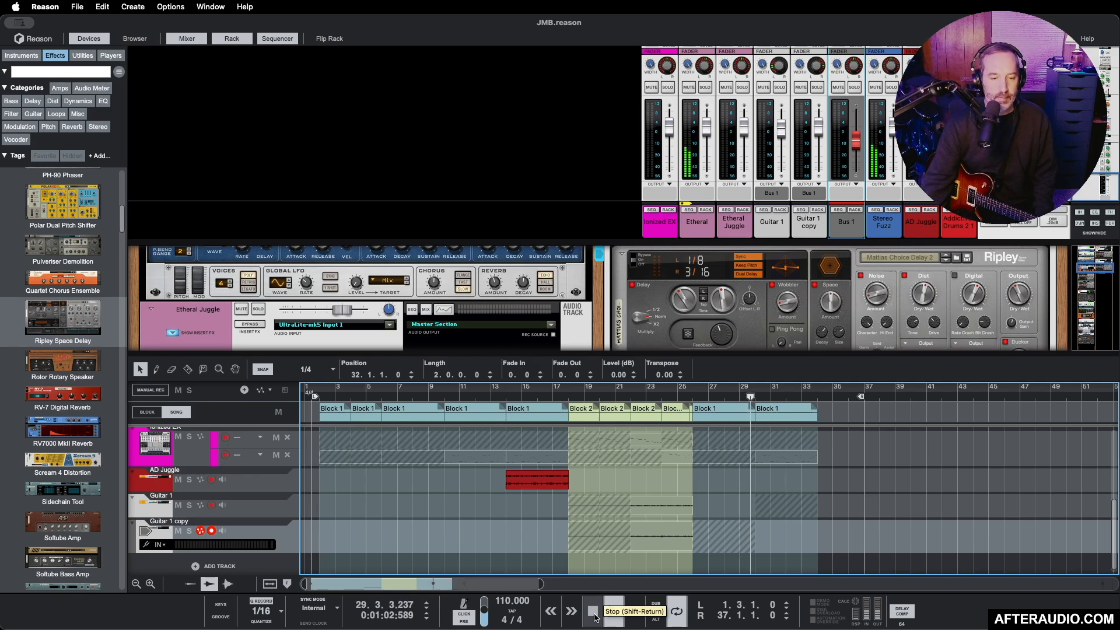
left_click(593, 612)
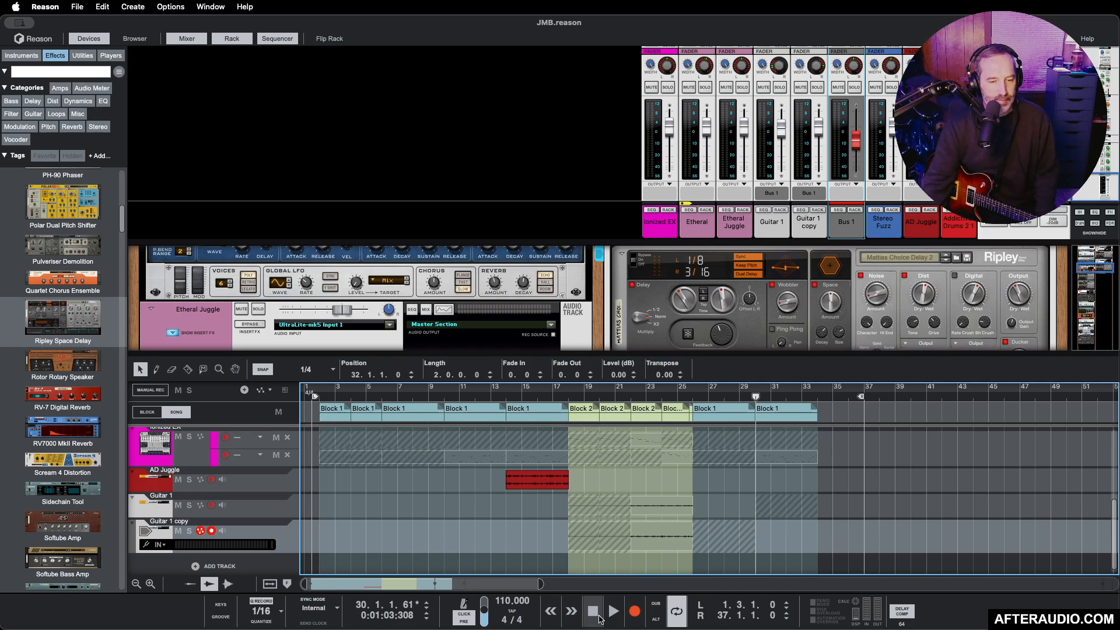
left_click(594, 613)
left_click(593, 614)
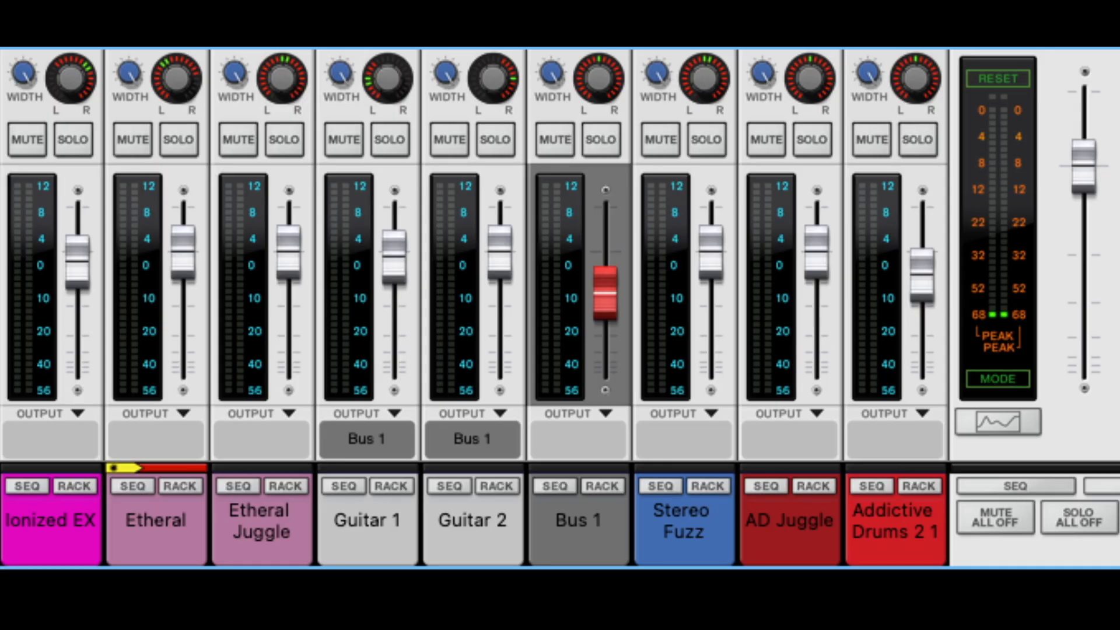
key("space")
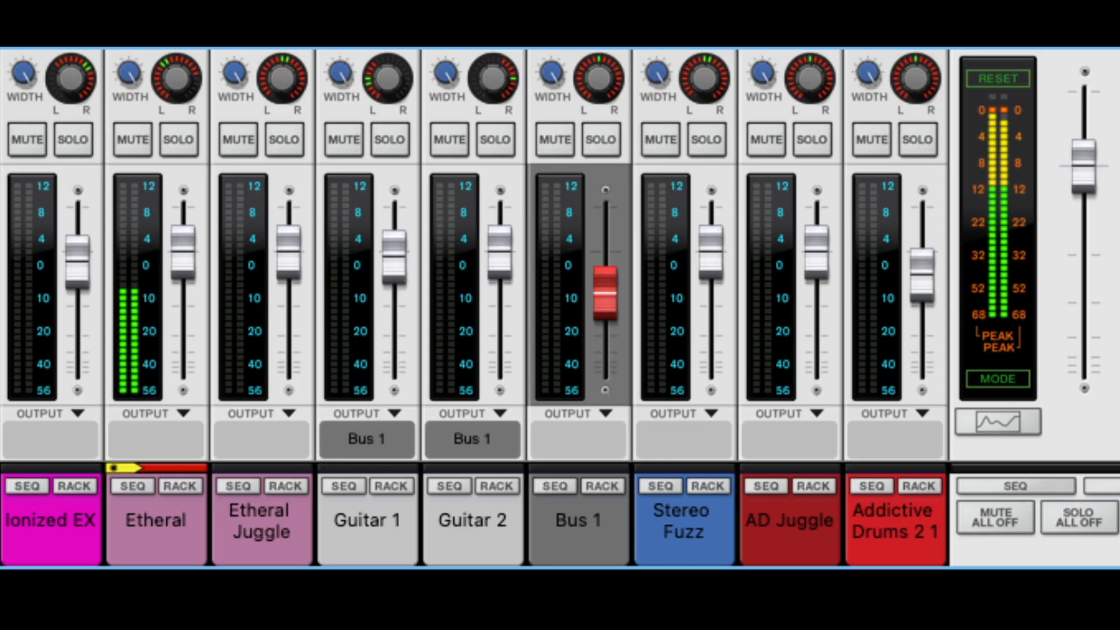